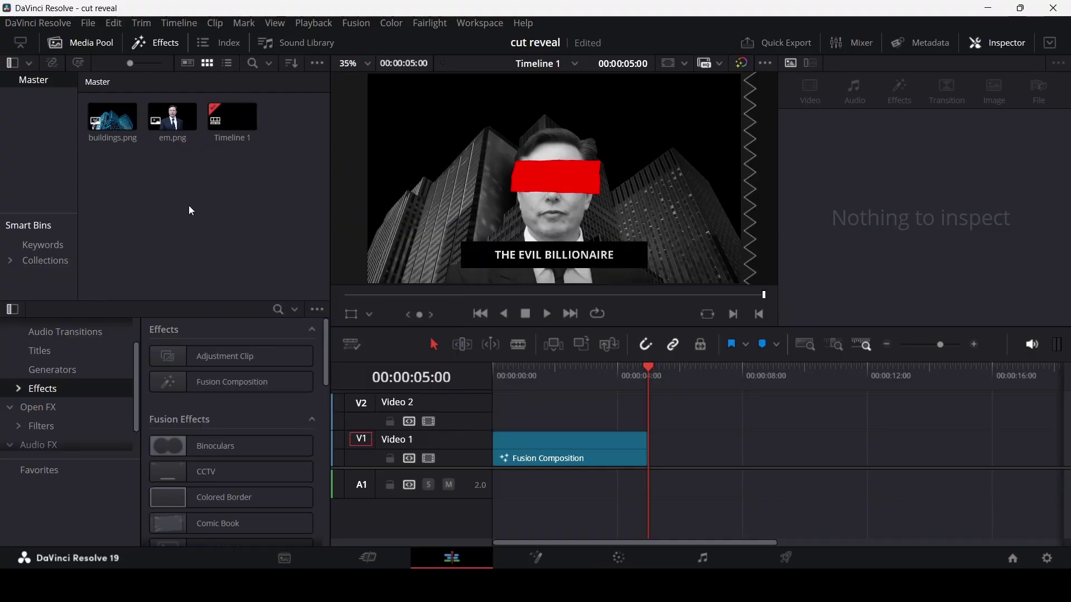
Add a new Fusion Composition to Video 1 after the existing clip and open it in the Fusion page.
left_click_drag(214, 386, 677, 454)
left_click(680, 373)
left_click(713, 440)
right_click(701, 446)
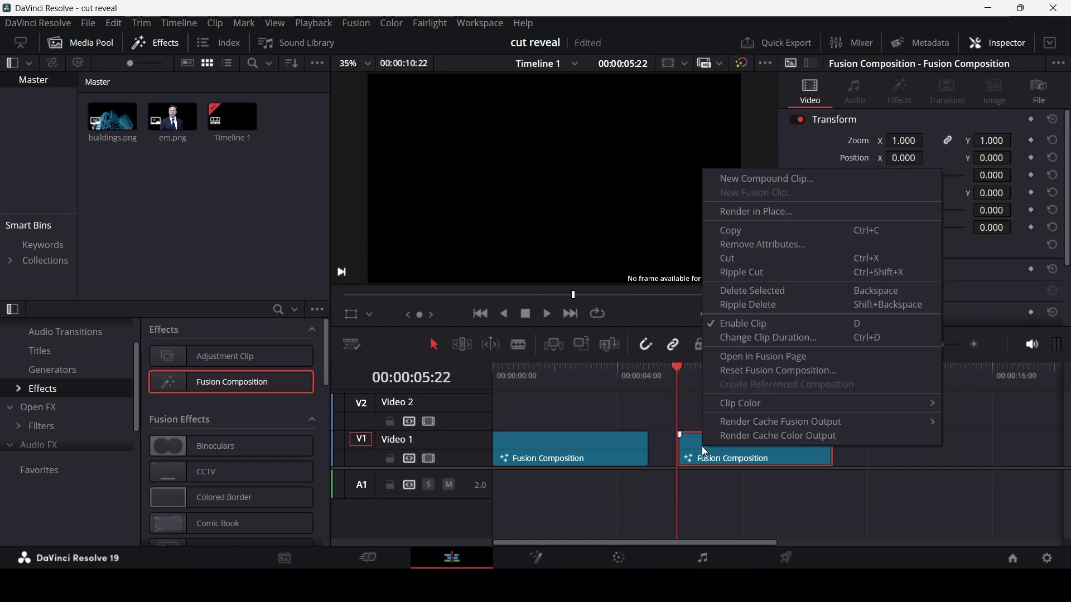
left_click(761, 354)
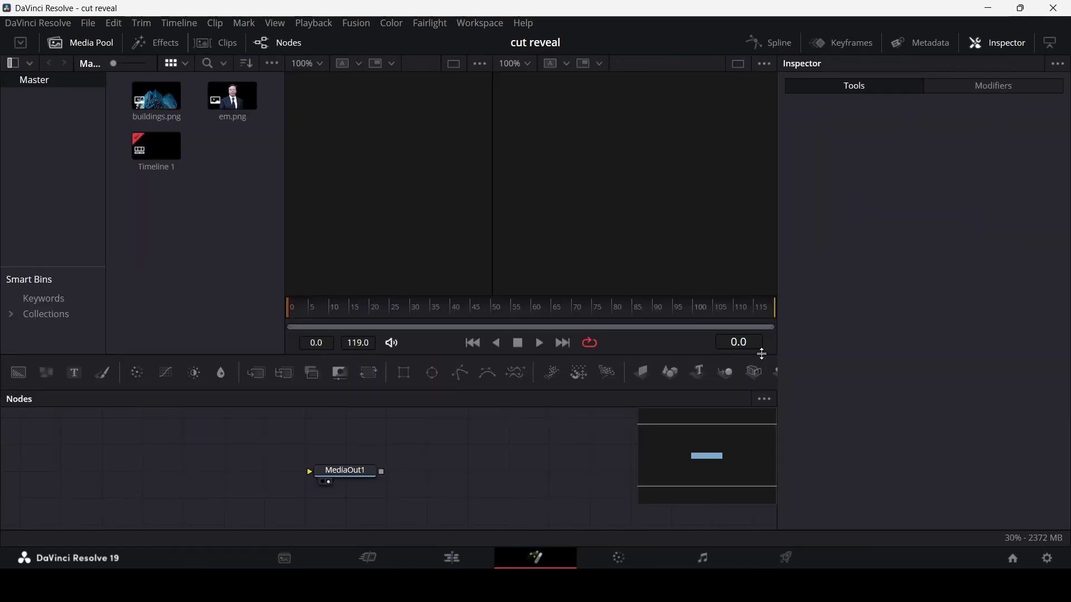
Add a Background node feeding MediaOut1 and insert a MultiMerge node between them.
left_click_drag(19, 371, 335, 472)
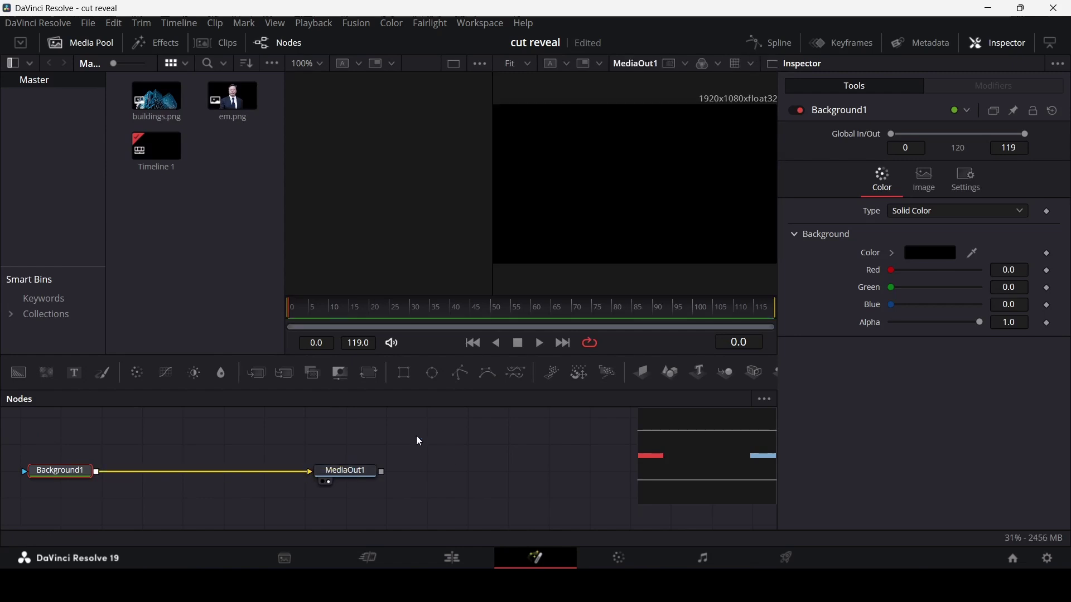
left_click(284, 374)
left_click_drag(146, 473, 192, 474)
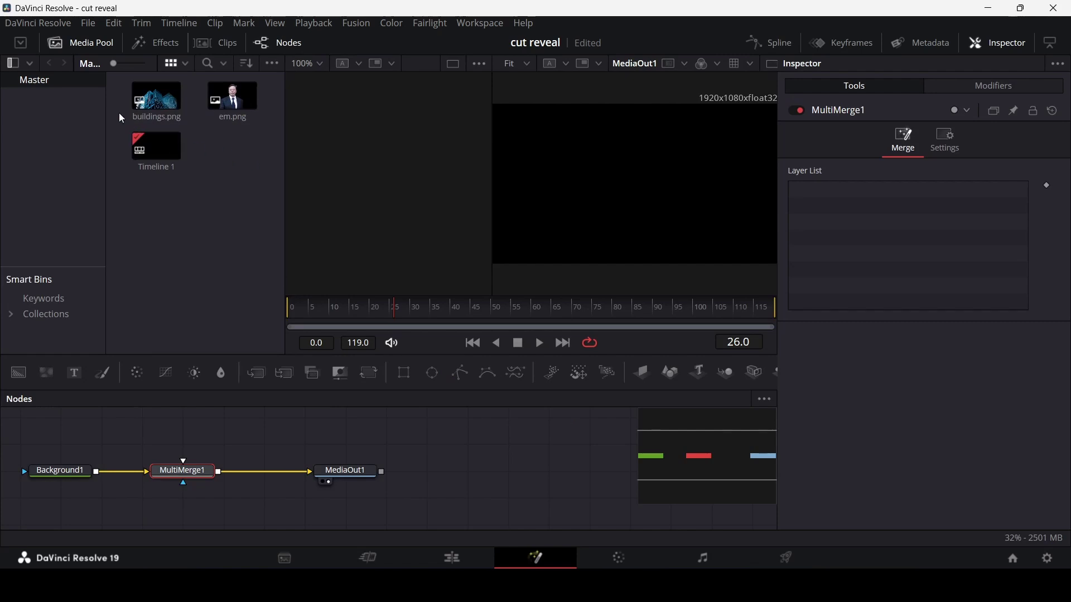
Bring buildings.png into the node graph, delete the MultiMerge, and merge the image directly over Background1.
mouse_move(146, 99)
left_mouse_down()
mouse_move(222, 425)
mouse_move(179, 441)
left_mouse_up()
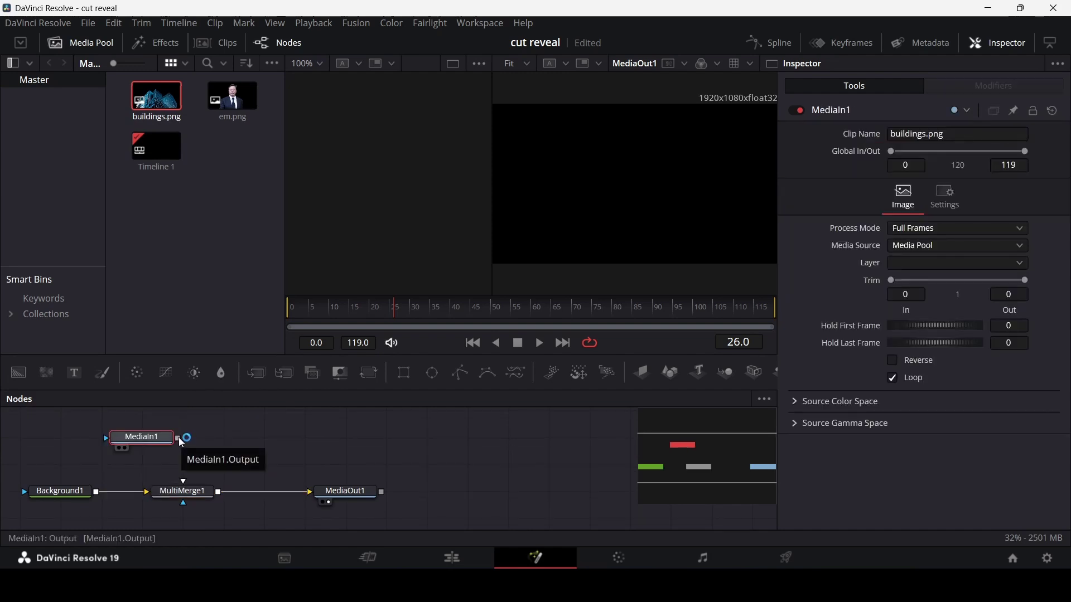
left_click(184, 493)
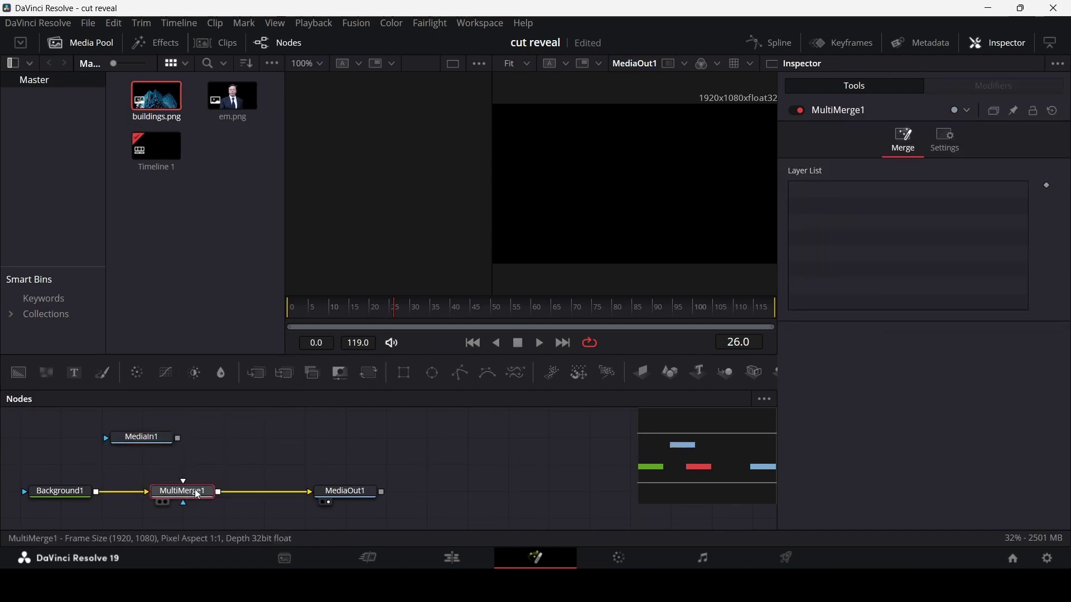
key("Delete")
left_click_drag(179, 440, 99, 493)
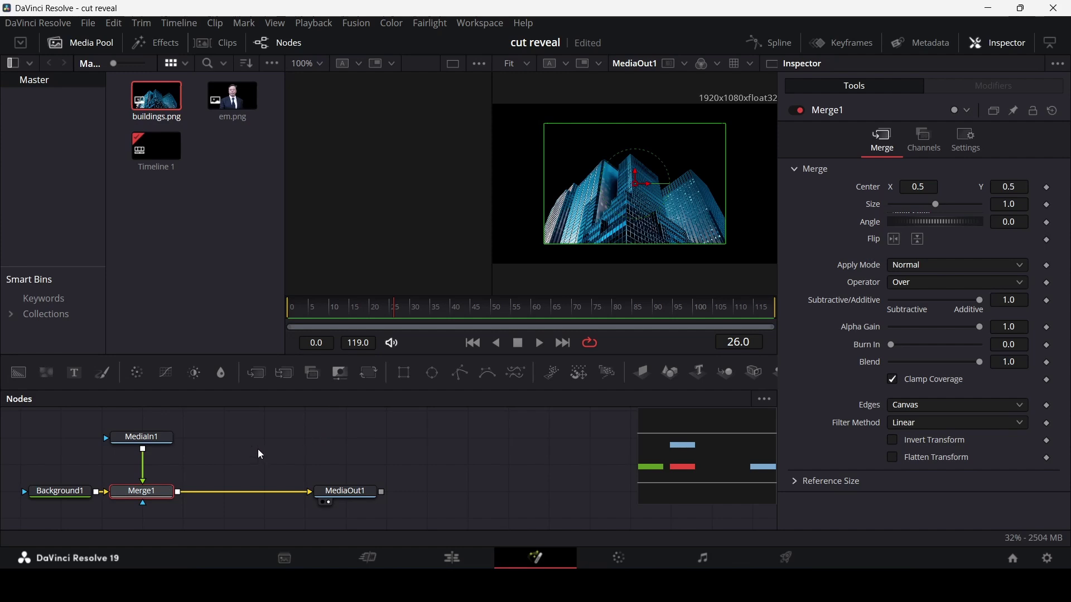
Set the size of the buildings merge to 1.7.
left_click_drag(939, 211, 947, 212)
left_click(1020, 204)
key("BackSpace")
key("Return")
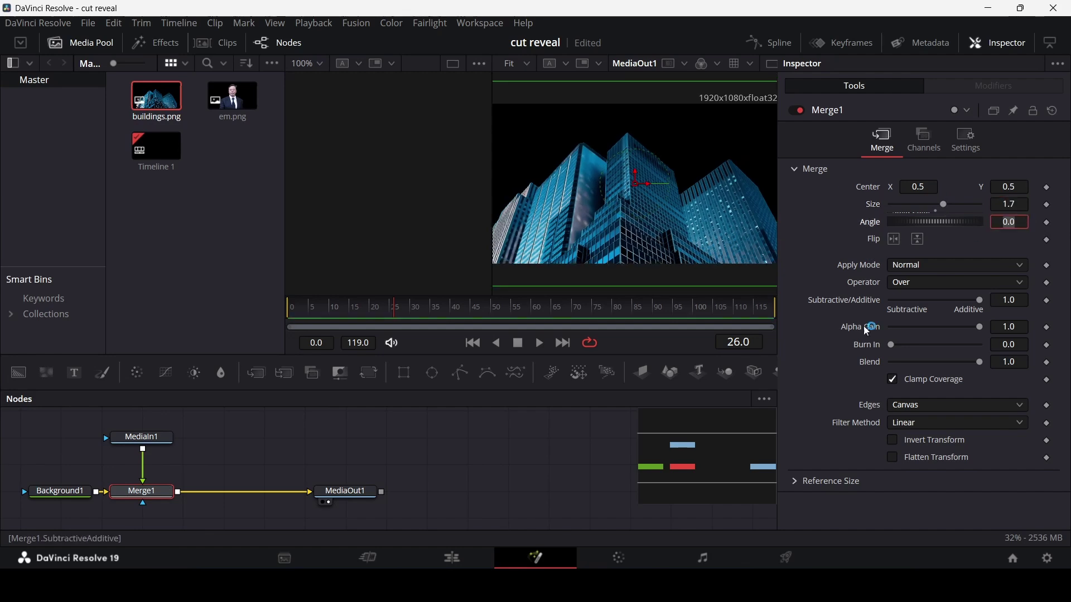
Merge em.png over the buildings and lower it to a centre Y of about 0.36.
left_click_drag(232, 97, 177, 492)
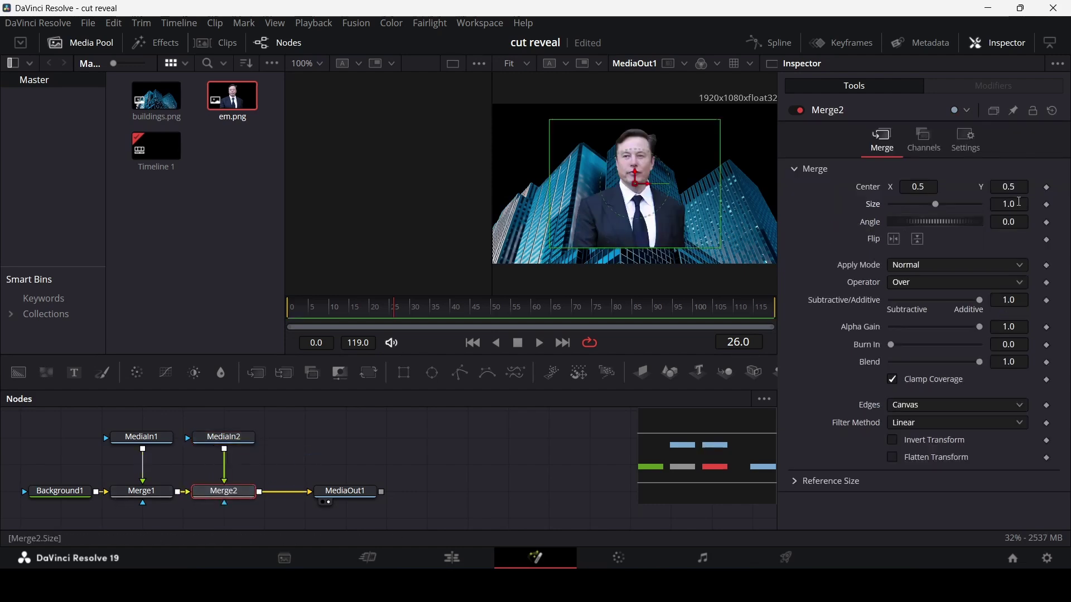
left_click_drag(635, 180, 636, 202)
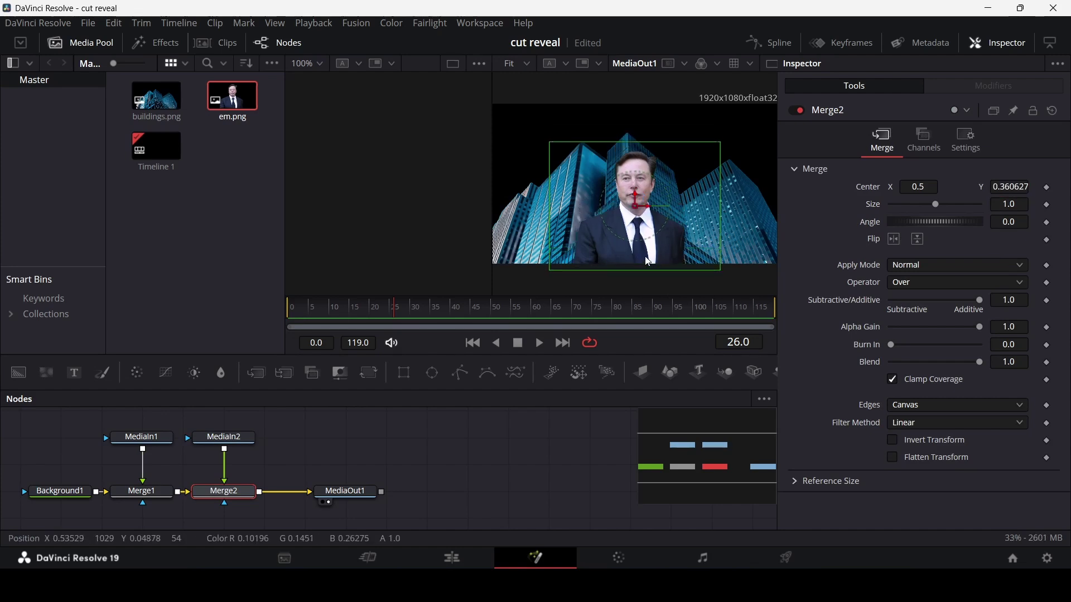
left_click(617, 460)
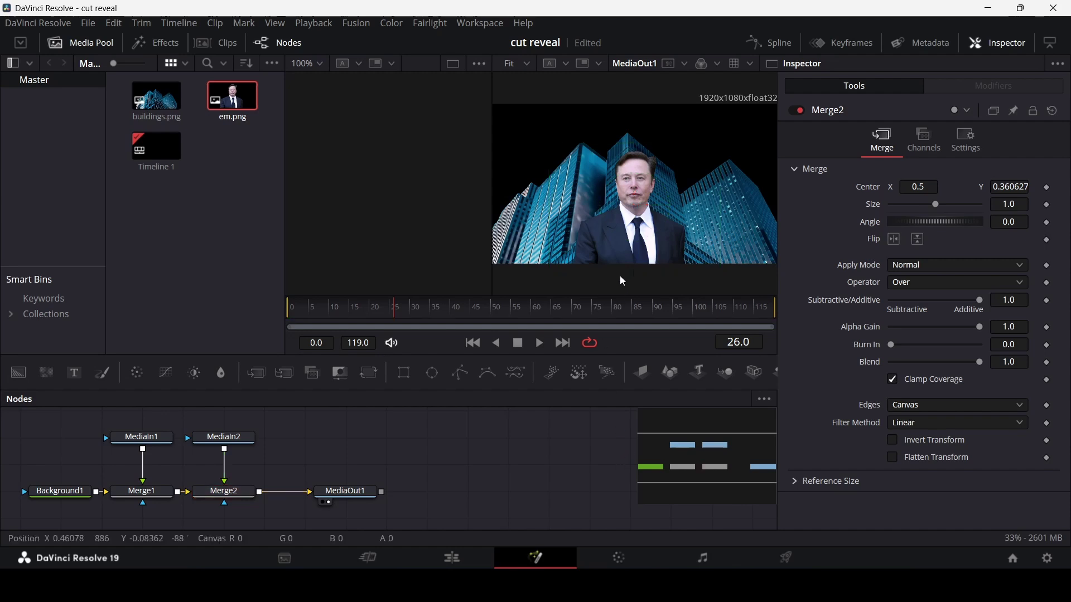
scroll(641, 262, "up", 2)
scroll(640, 261, "down", 2)
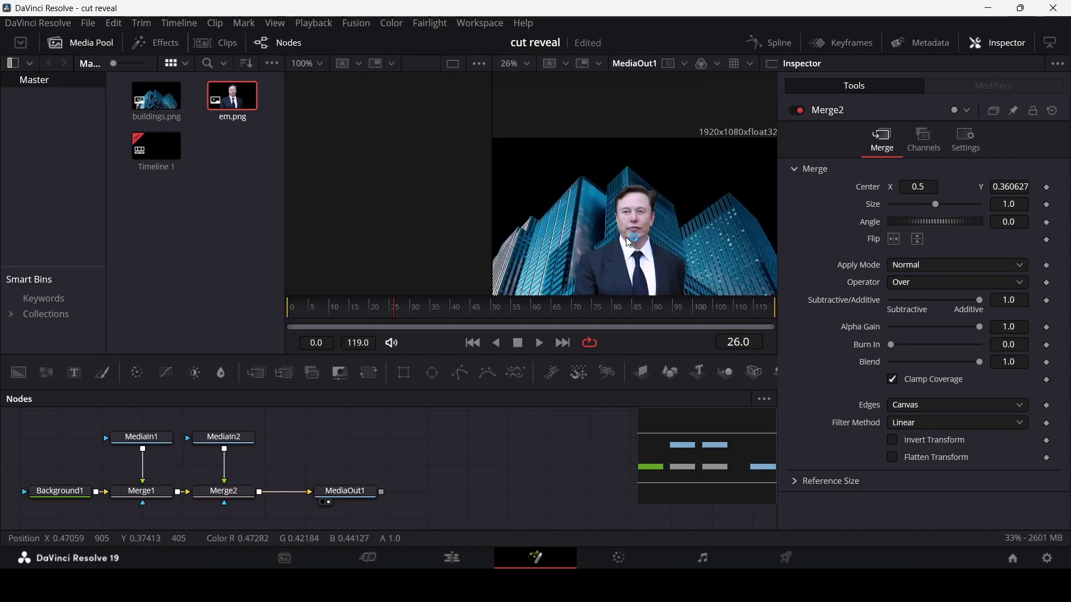
scroll(618, 224, "down", 2)
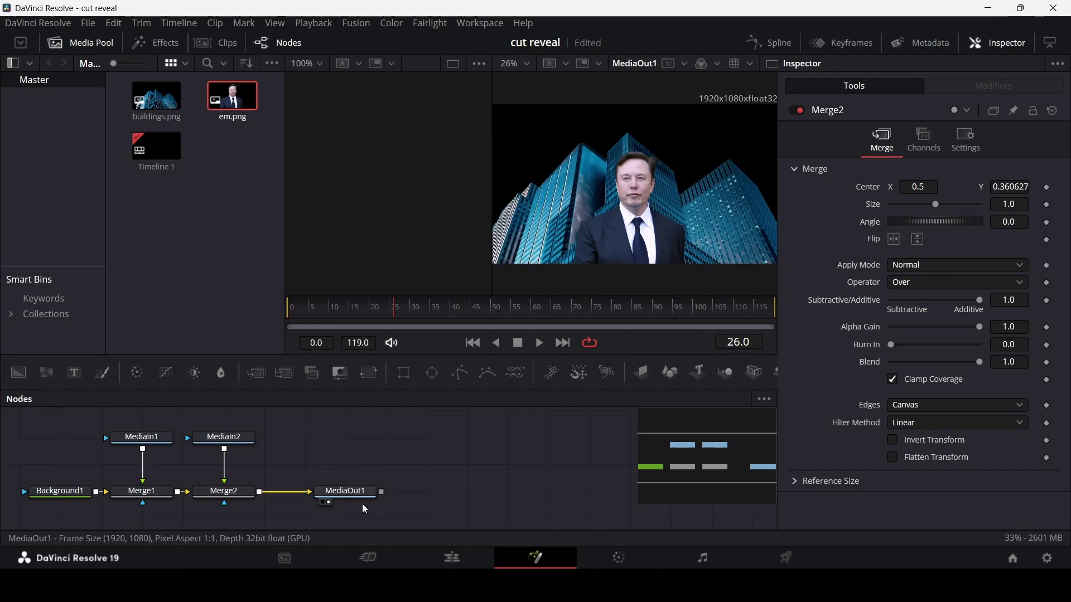
Make room before MediaOut1, insert a Color Corrector after Merge2, and reduce its saturation to 0.
left_click_drag(365, 502, 485, 503)
left_click(251, 491)
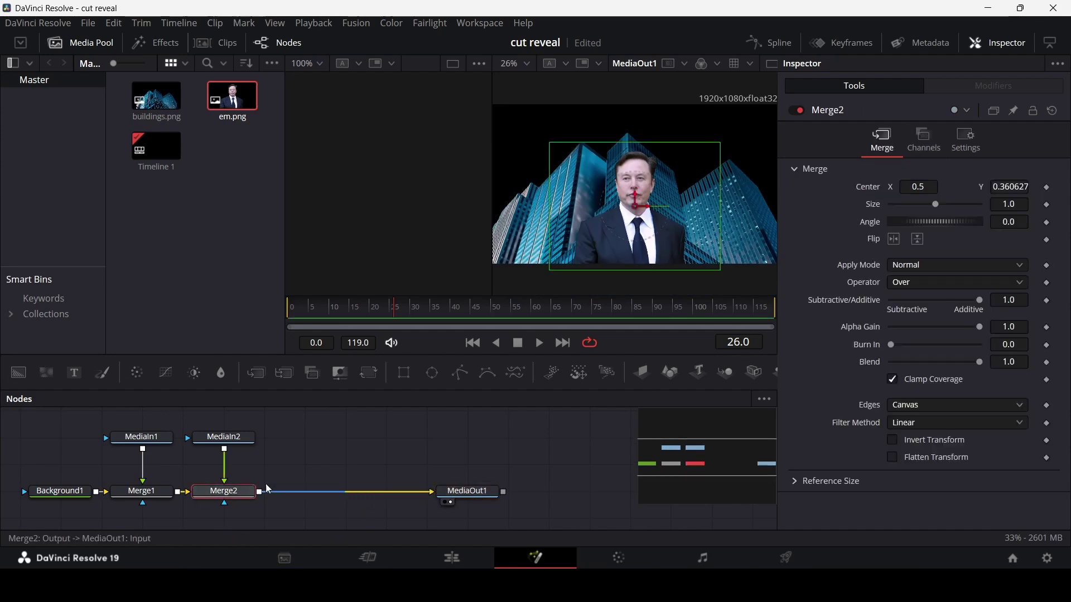
left_click(137, 373)
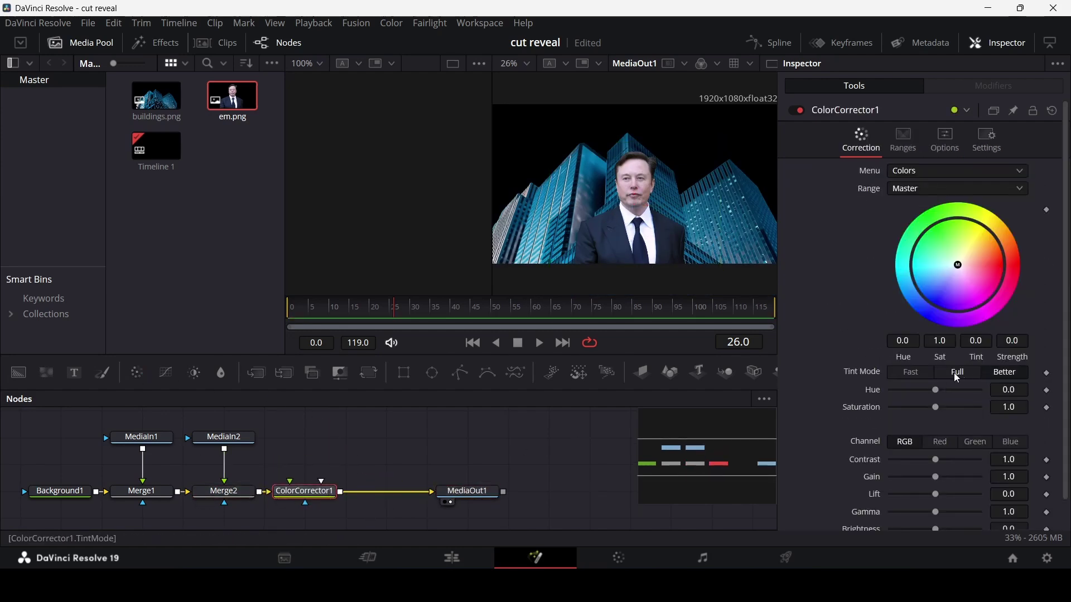
left_click_drag(938, 409, 871, 413)
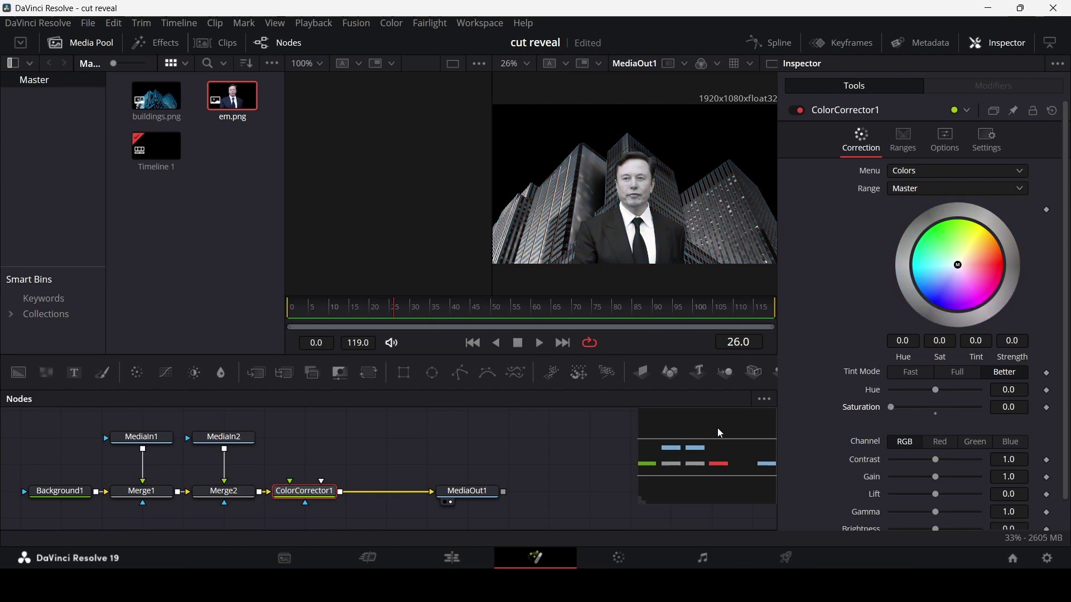
left_click(498, 440)
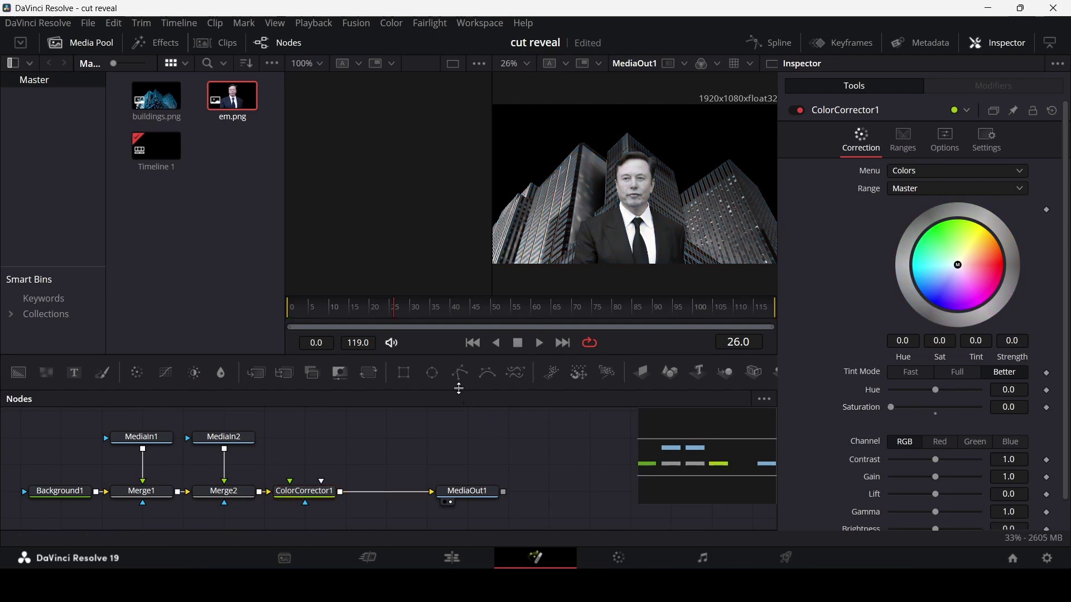
Add a Polygon mask node above MediaIn2 and connect it as that image's mask.
left_click_drag(460, 374, 231, 420)
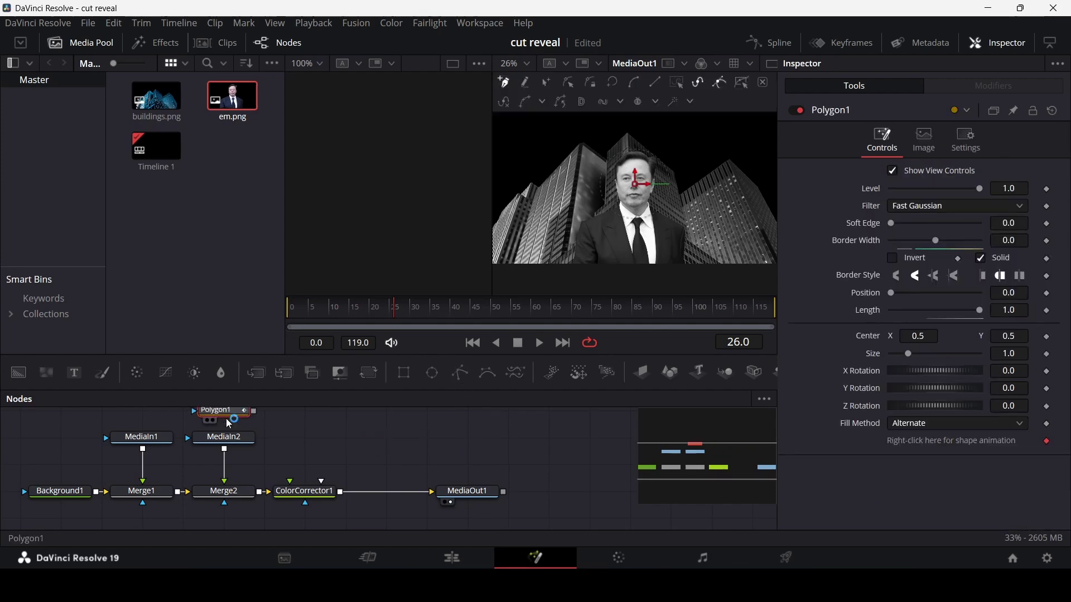
scroll(335, 447, "up", 2)
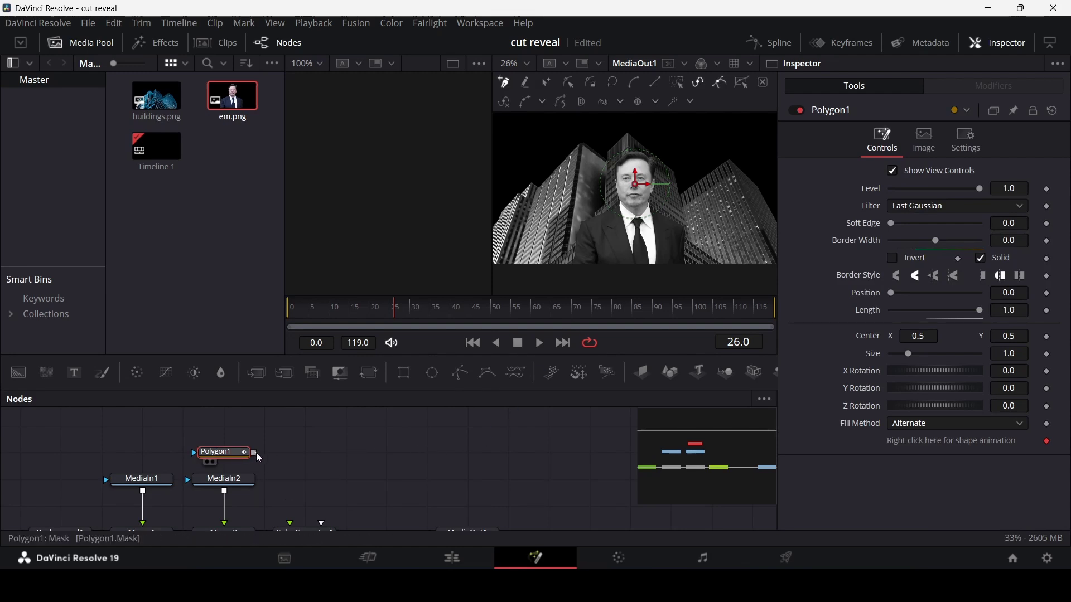
left_click_drag(254, 453, 244, 490)
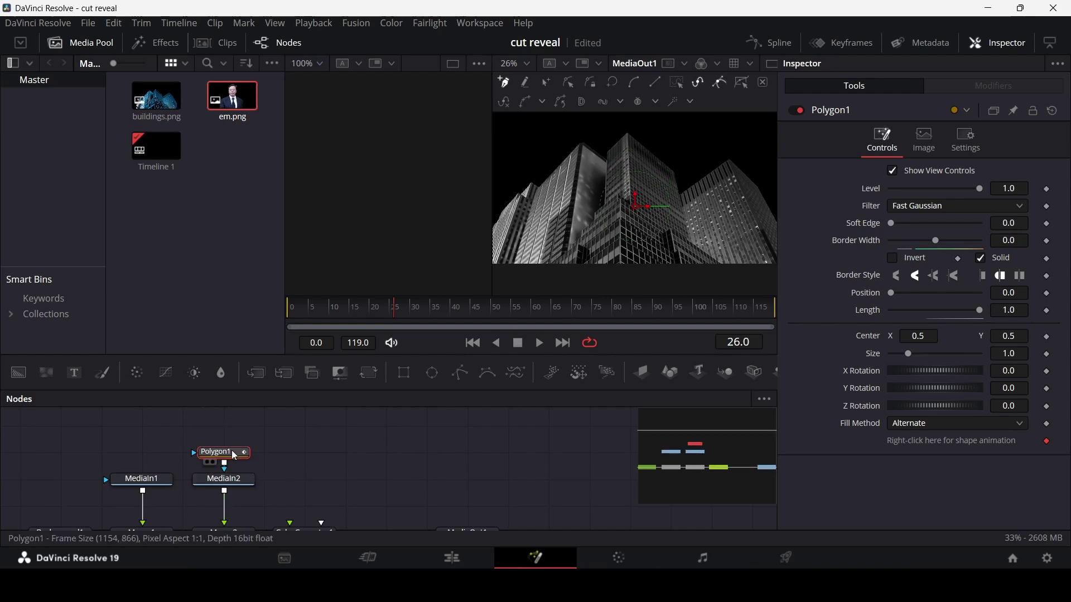
Draw a closed polygon mask around the man's head and adjust its corners to frame the head more closely.
left_click(591, 159)
left_click(647, 162)
left_click(675, 162)
left_click(690, 215)
left_click(624, 216)
left_click(591, 215)
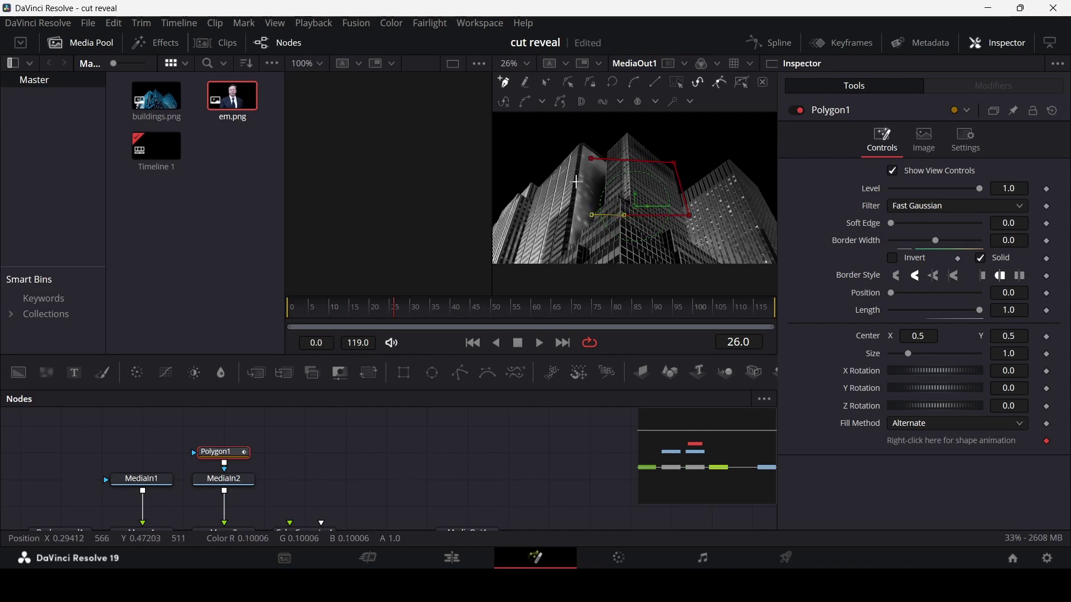
left_click(592, 161)
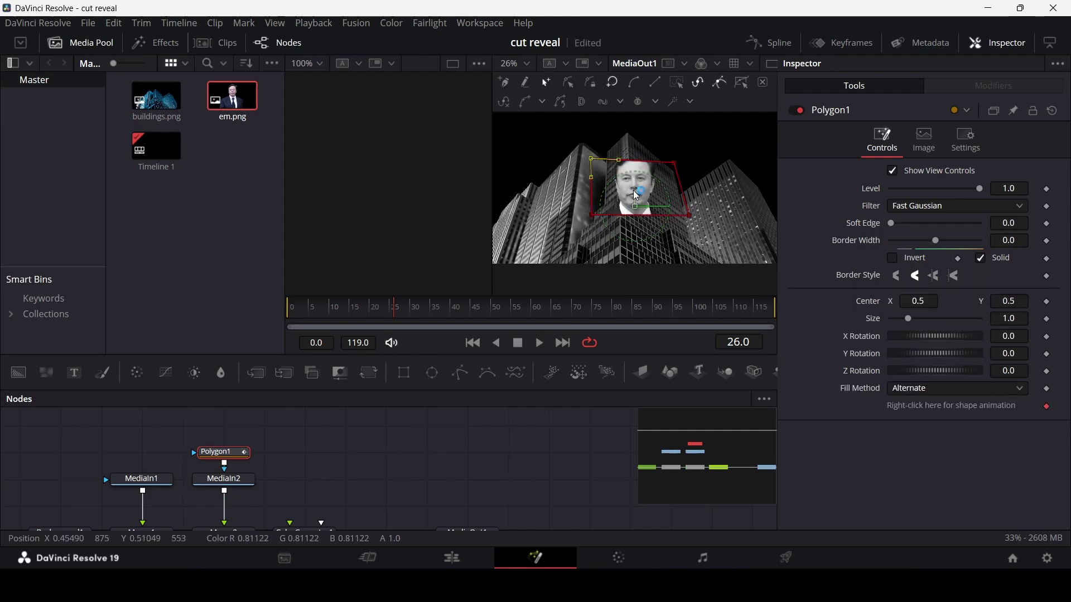
left_click_drag(675, 164, 672, 146)
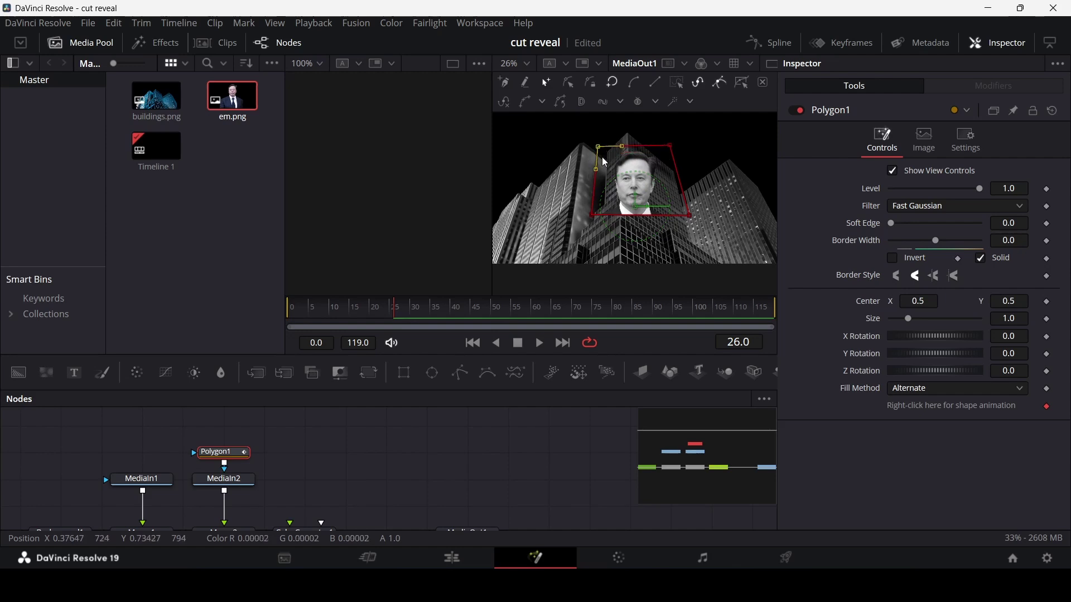
left_click_drag(591, 215, 674, 211)
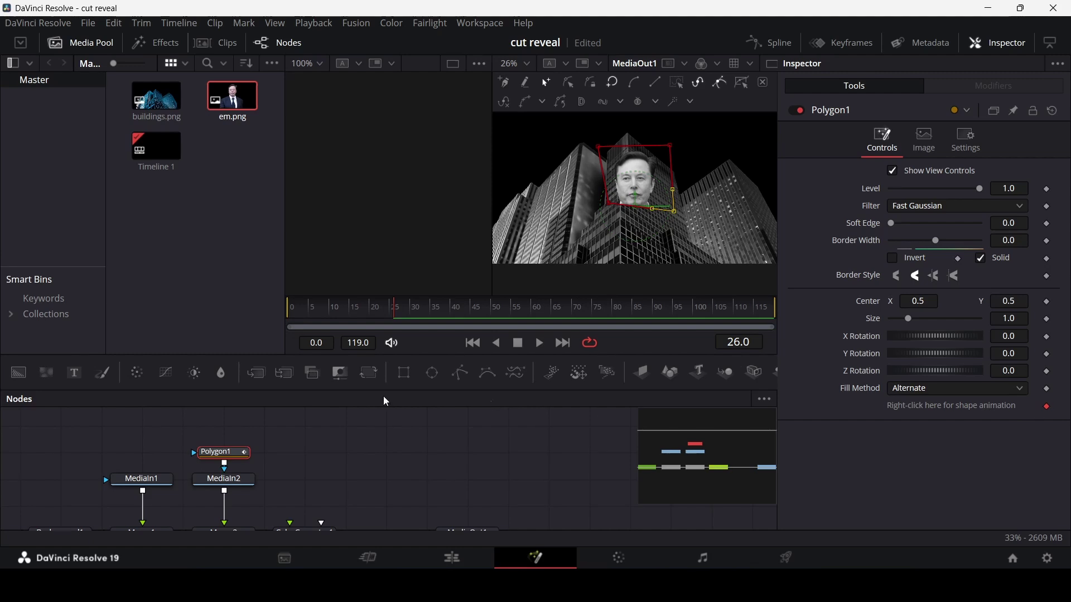
Keyframe the polygon's shape at frame 0 and remove its keyframe at frame 26.
left_click(303, 317)
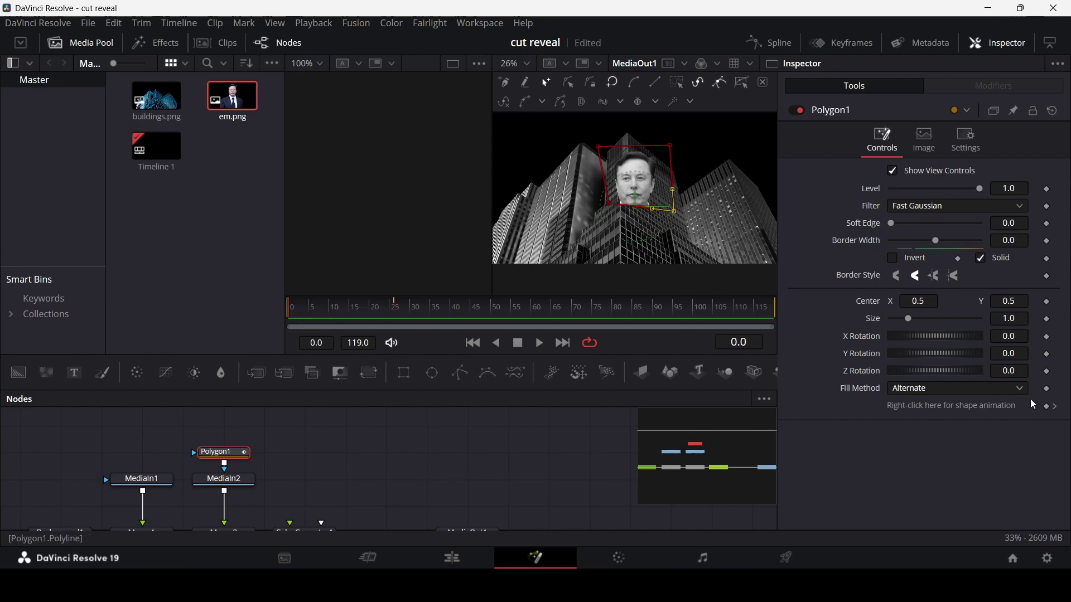
left_click(1046, 407)
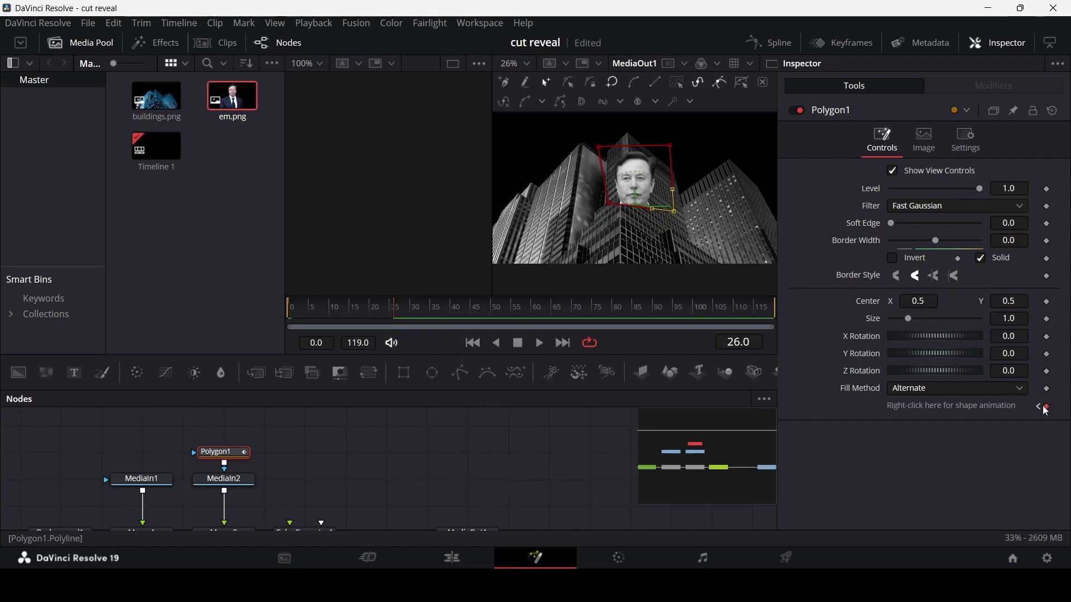
left_click_drag(368, 310, 280, 347)
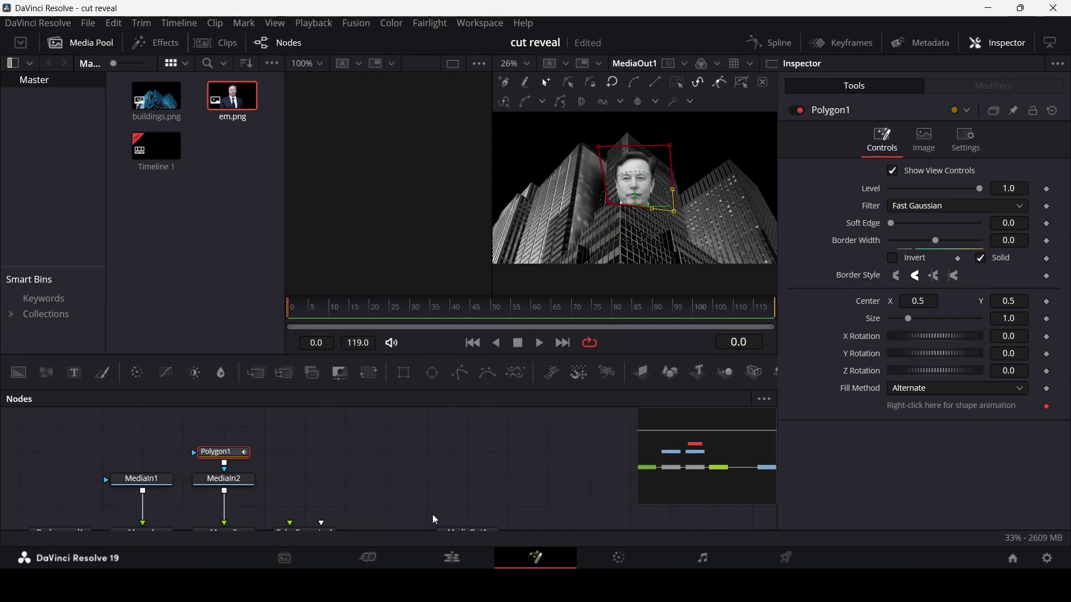
Add a Fast Noise node as the mask of Merge2 with detail 10 and contrast 5.
scroll(429, 513, "down", 3)
left_click_drag(46, 372, 225, 455)
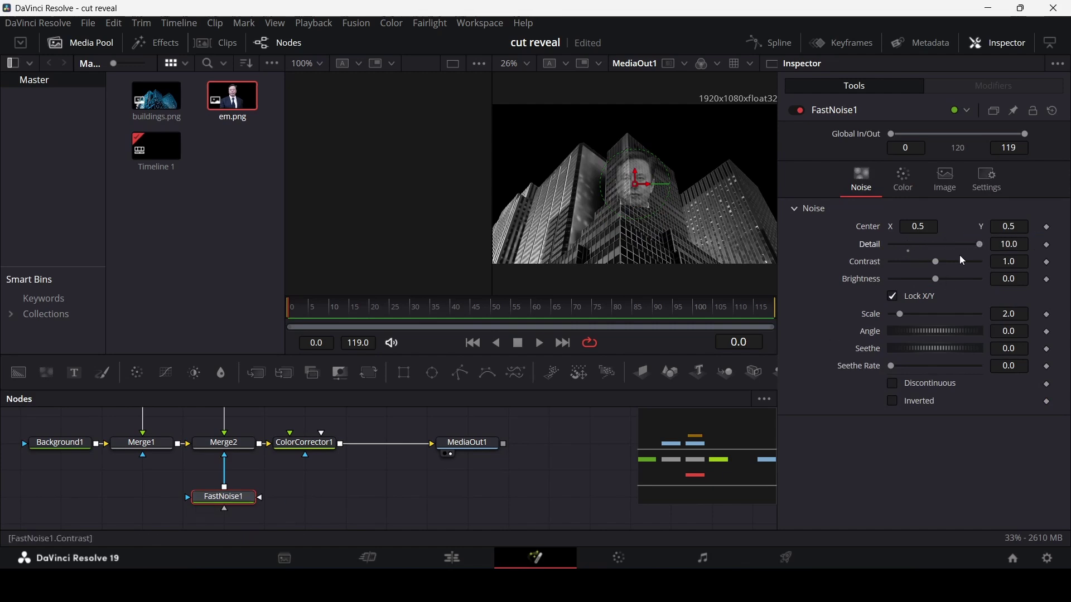
left_click_drag(945, 260, 1026, 267)
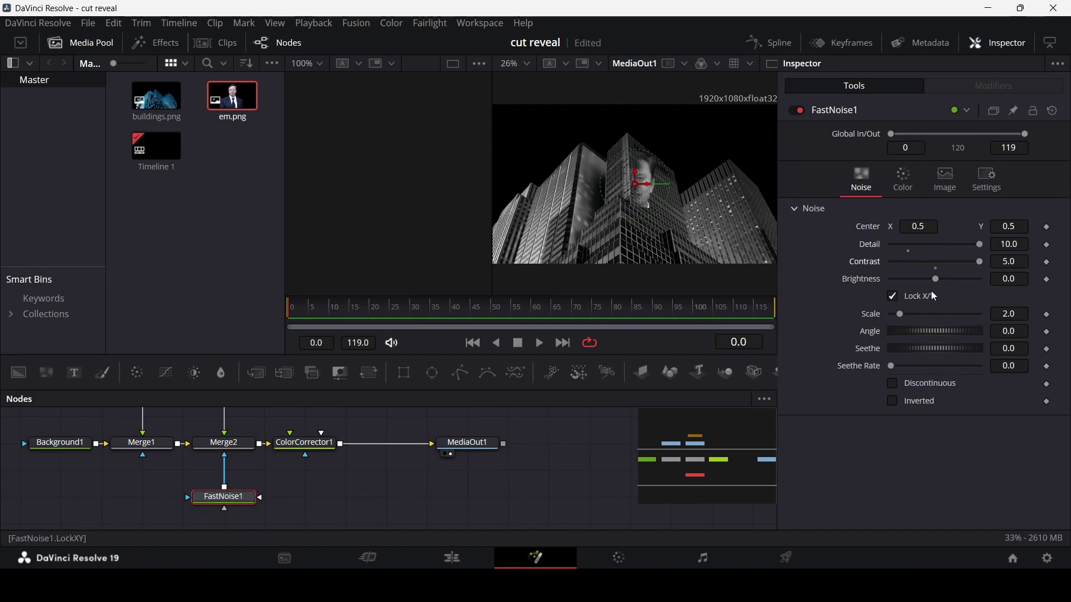
Set the noise scale to 2.36 and angle to 60, and move its centre to about X 0.495, Y 0.403.
left_click_drag(905, 309, 906, 310)
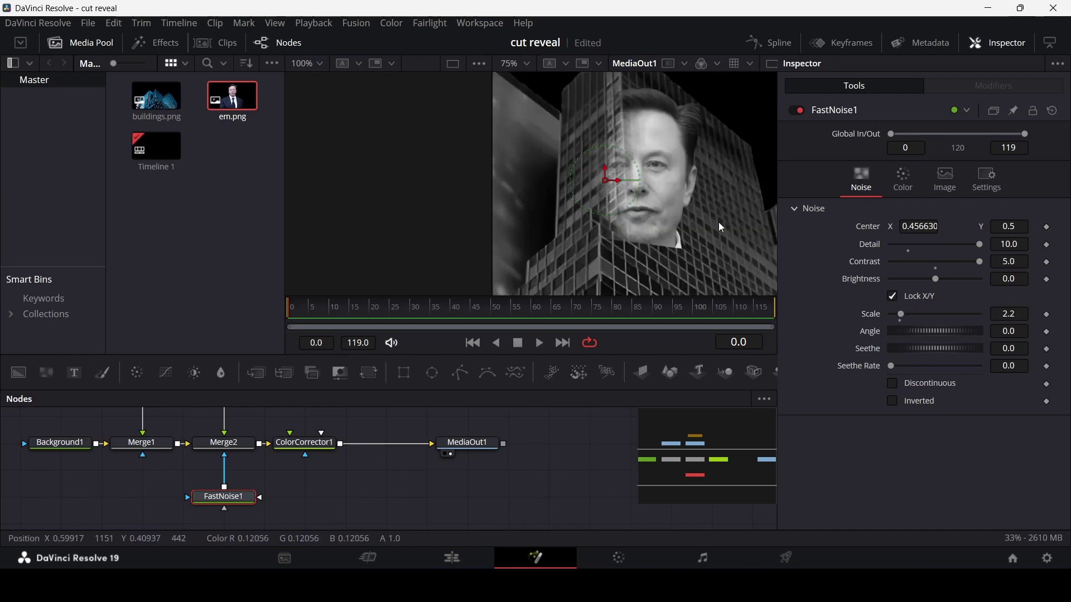
left_click_drag(902, 315, 902, 315)
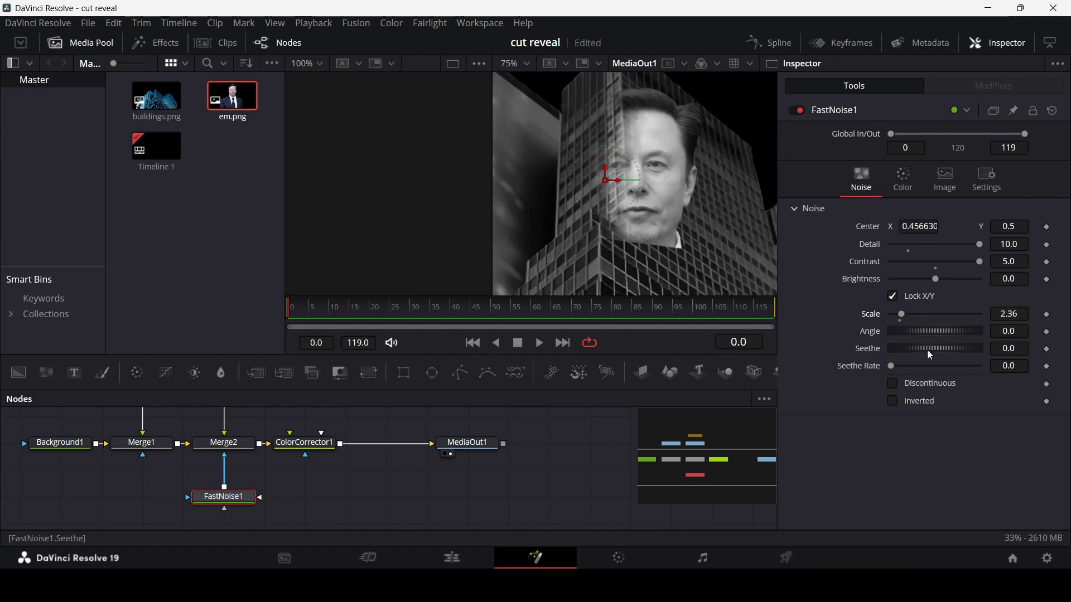
mouse_move(926, 329)
left_mouse_down()
mouse_move(938, 323)
mouse_move(926, 335)
left_mouse_up()
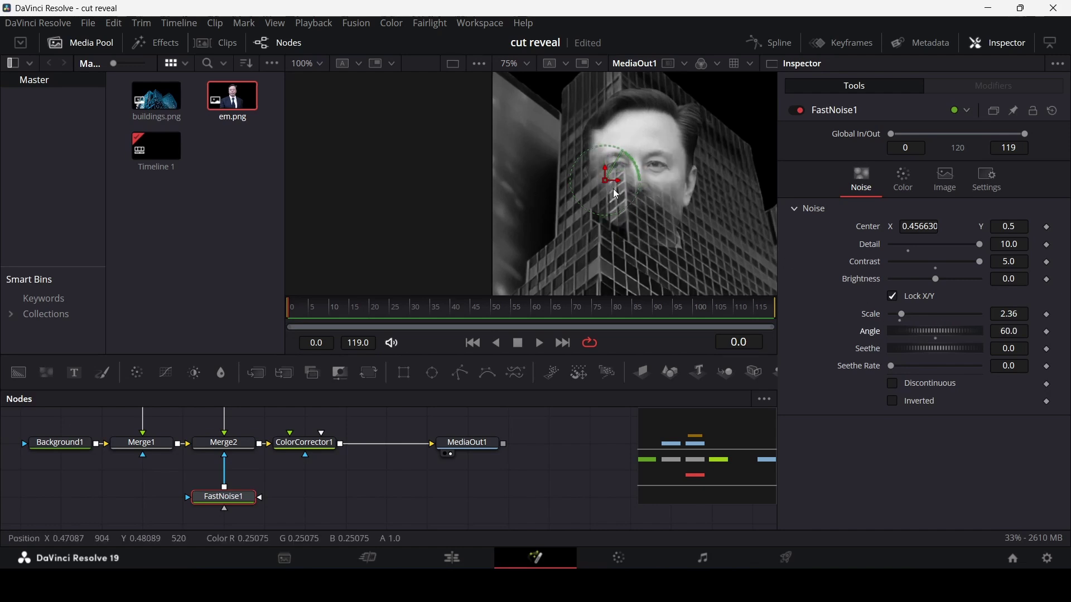
left_click_drag(607, 184, 638, 229)
scroll(634, 199, "down", 2)
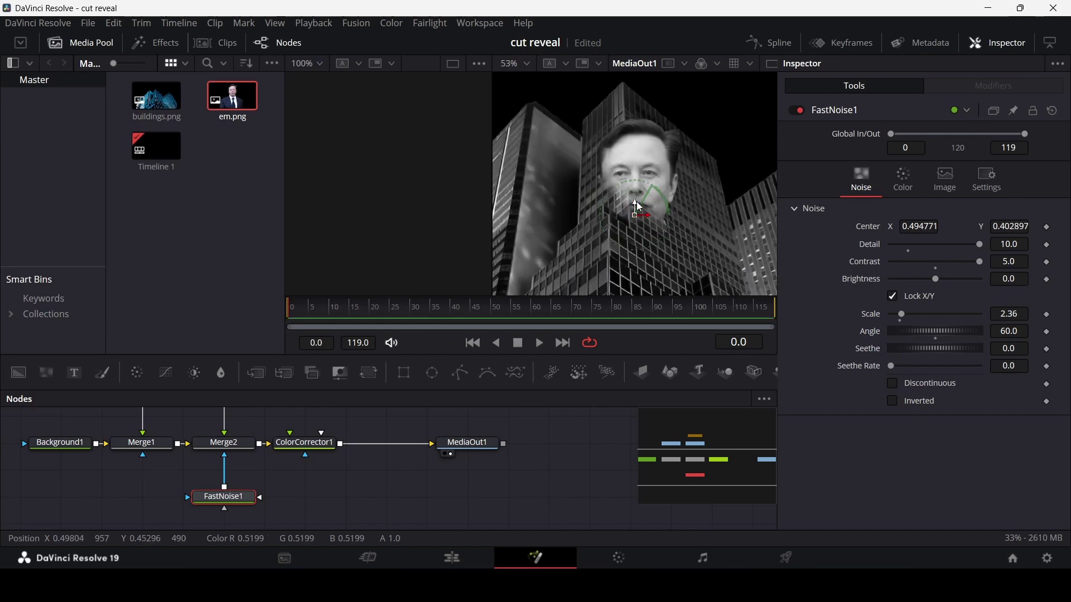
Keyframe the polygon mask's shape at frame 9.
left_click(311, 308)
mouse_move(310, 306)
left_mouse_down()
mouse_move(295, 306)
mouse_move(315, 312)
left_mouse_up()
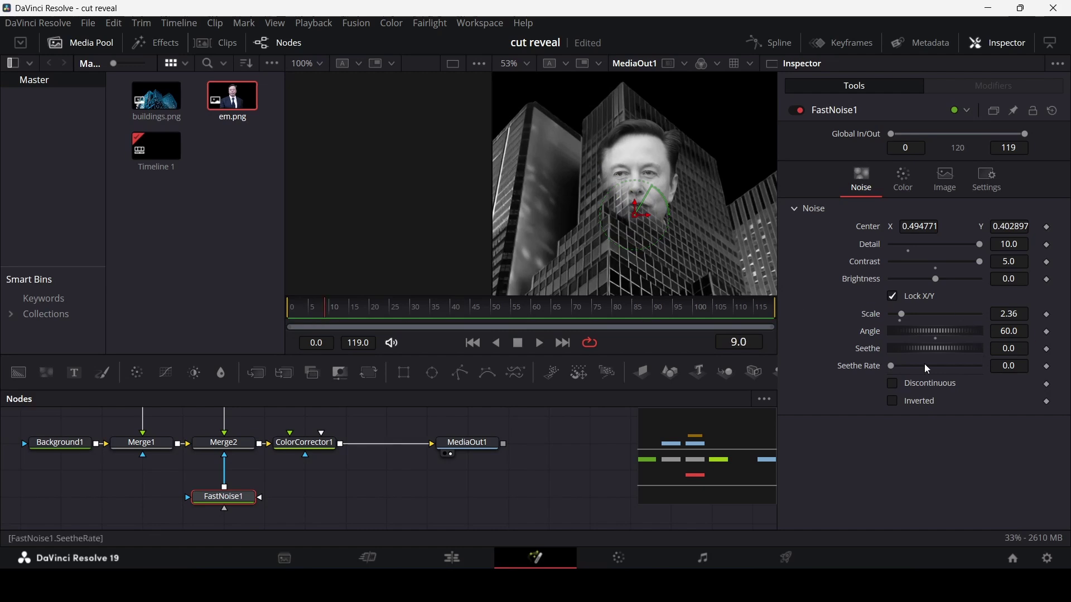
scroll(266, 469, "up", 3)
left_click(222, 446)
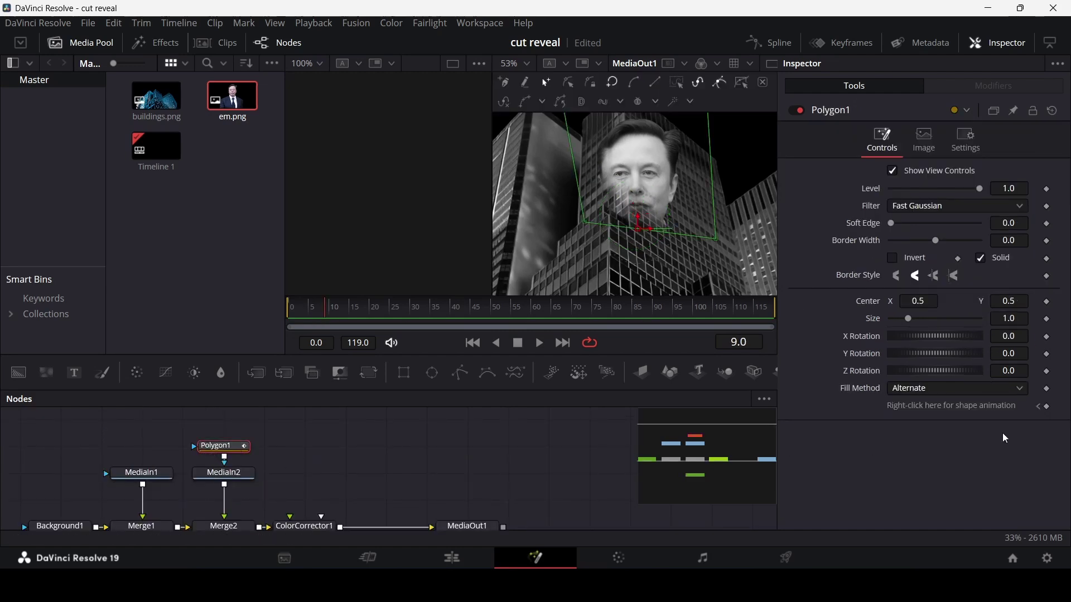
left_click(1048, 407)
At frame 10, move the polygon's two lower corners down so the mask extends further below the face.
scroll(623, 241, "down", 2)
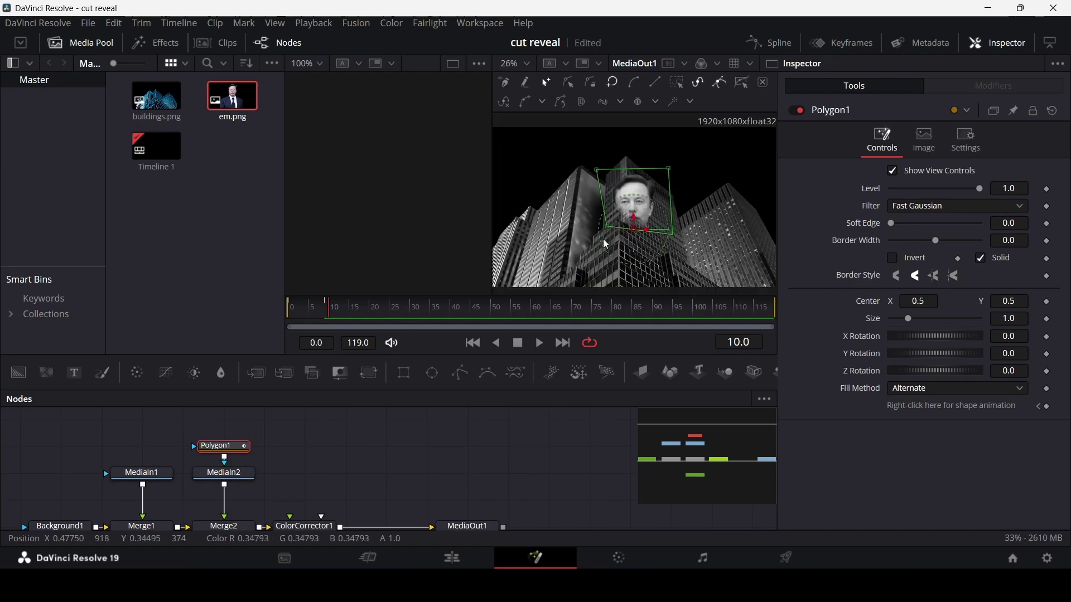
left_click_drag(622, 242, 674, 255)
left_click(602, 251)
scroll(661, 262, "up", 2)
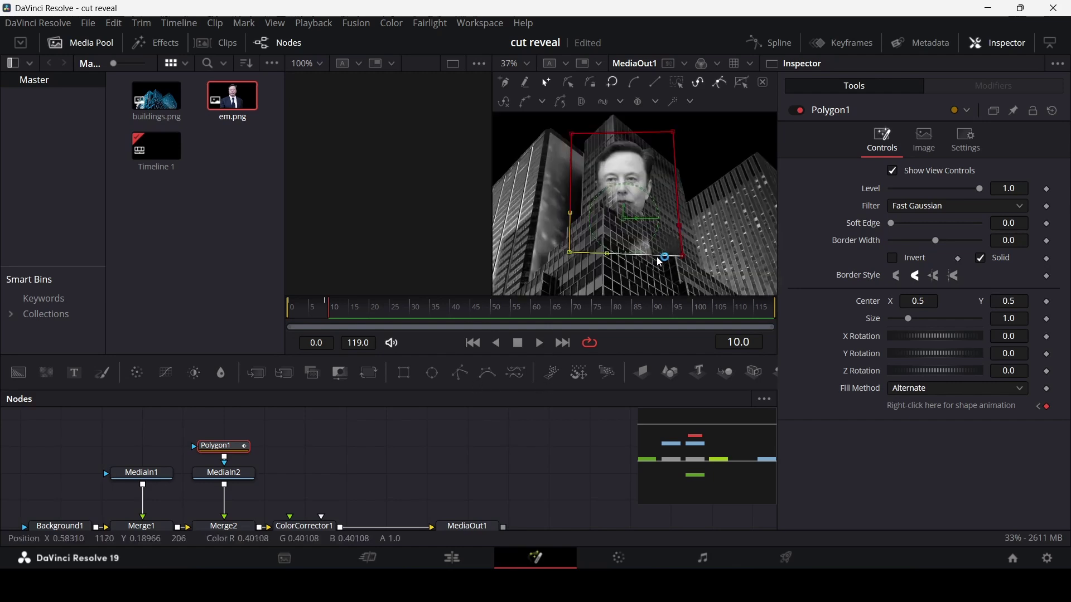
scroll(660, 259, "up", 2)
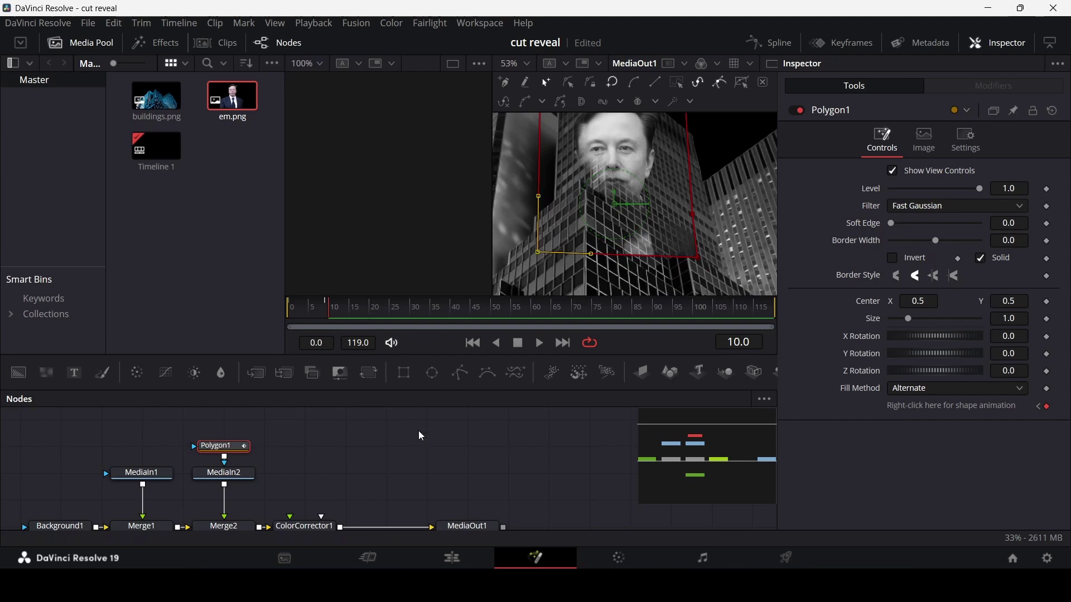
Save the project and keyframe the Fast Noise center and angle at frame 9.
scroll(390, 441, "down", 2)
left_click(226, 496)
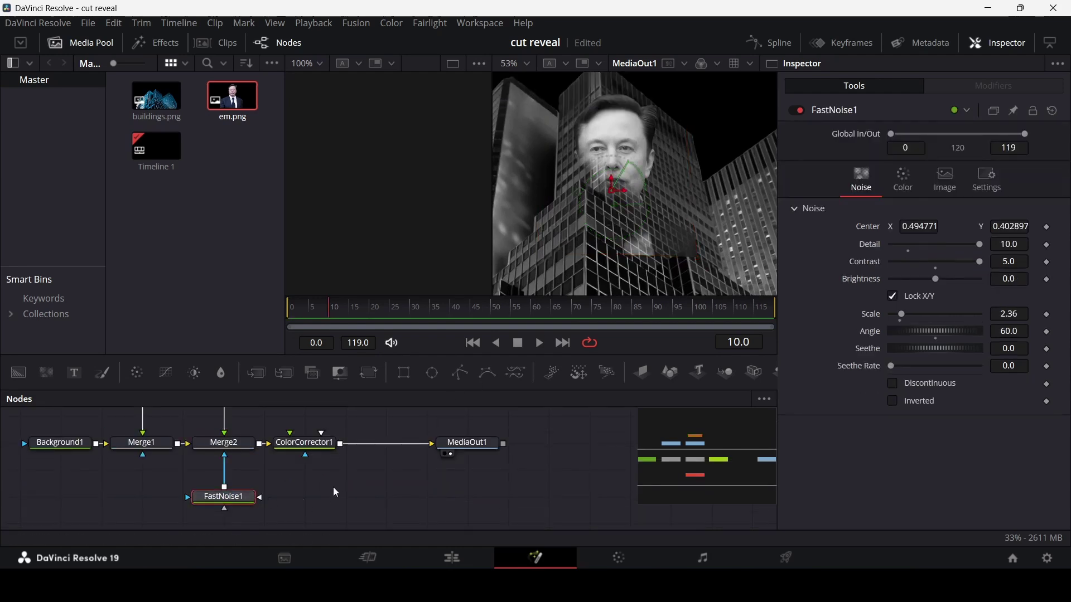
scroll(334, 433, "up", 1)
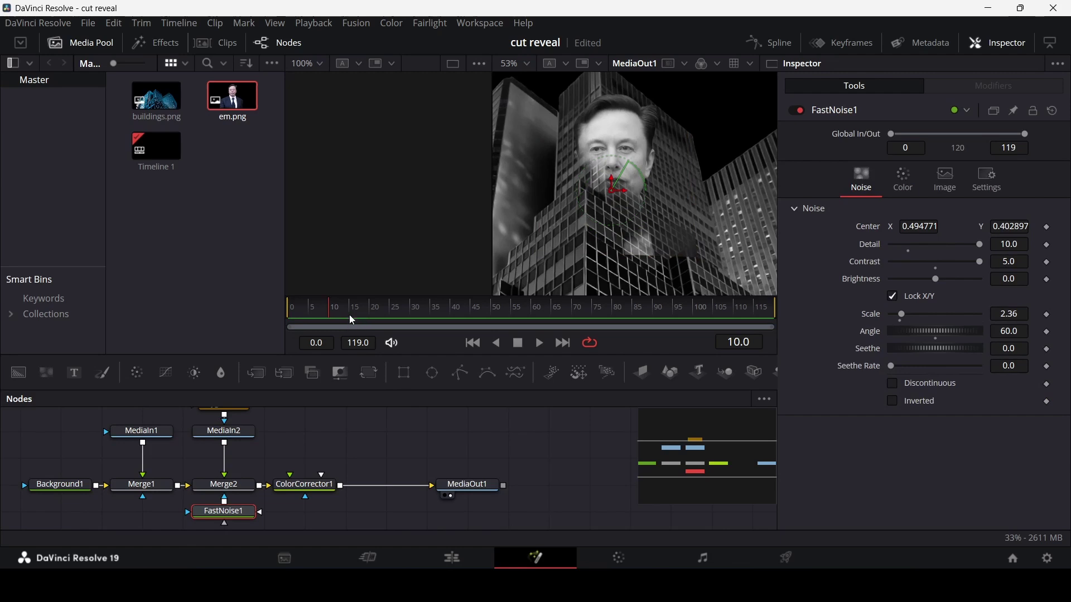
key("Left")
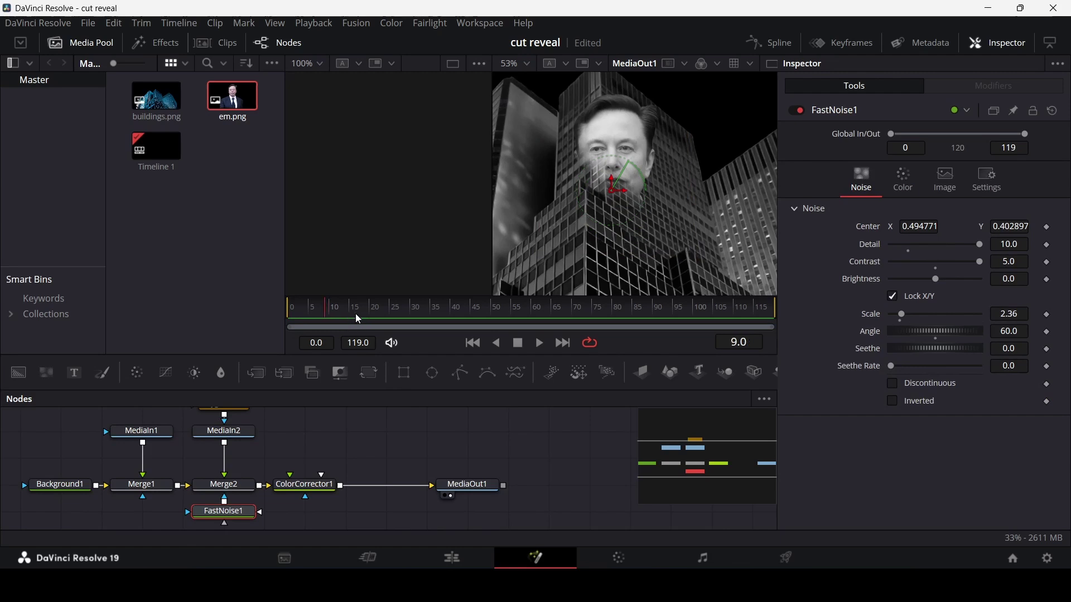
key("ctrl+s")
left_click(1047, 227)
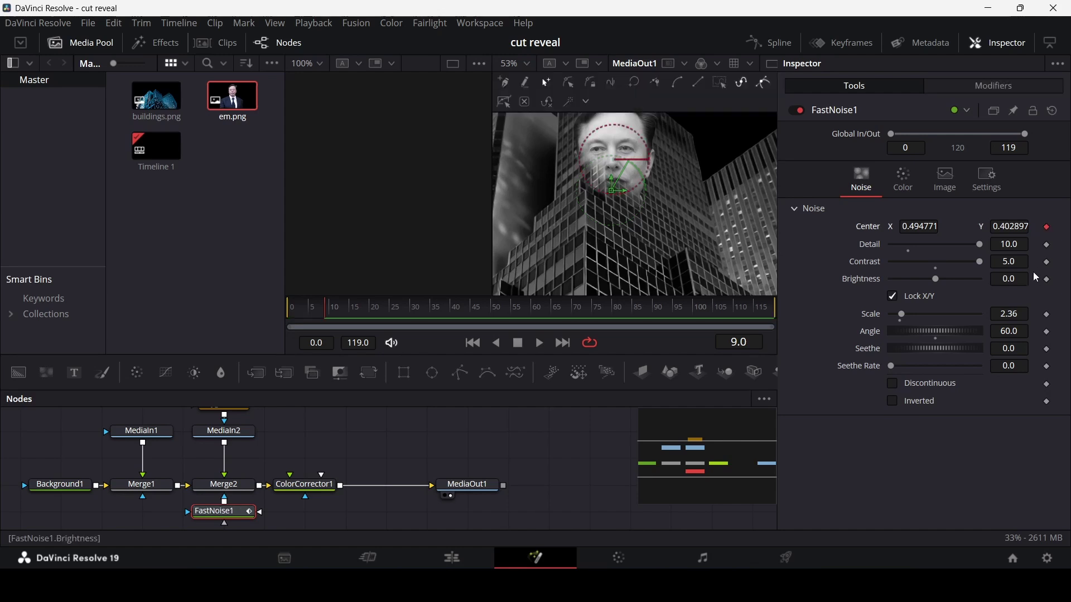
left_click(1047, 332)
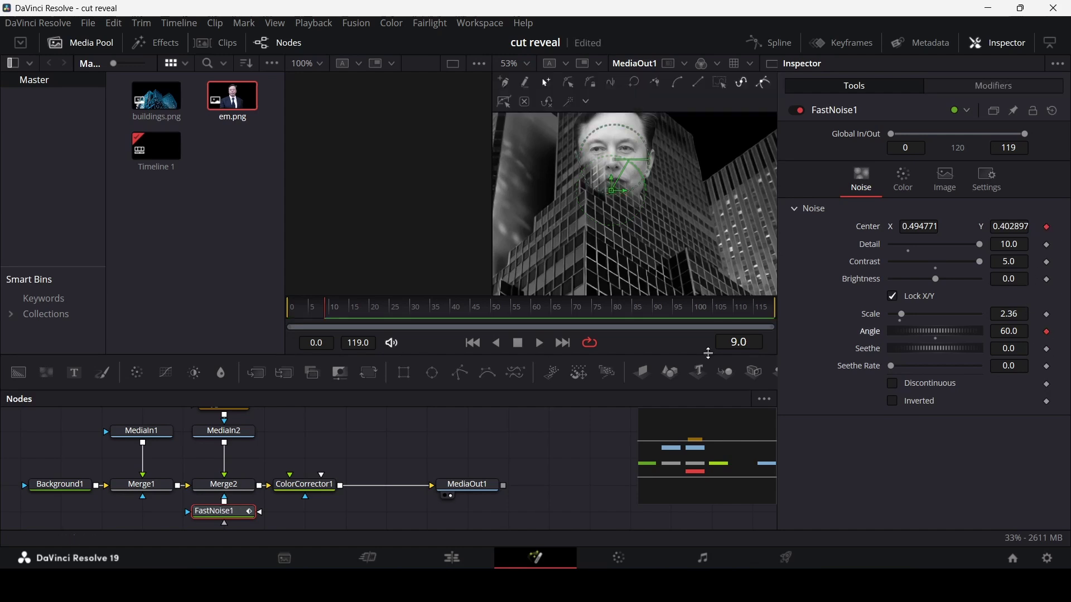
At frame 10, set the noise center Y to about 0.264 and its angle to 83.5.
left_click(329, 310)
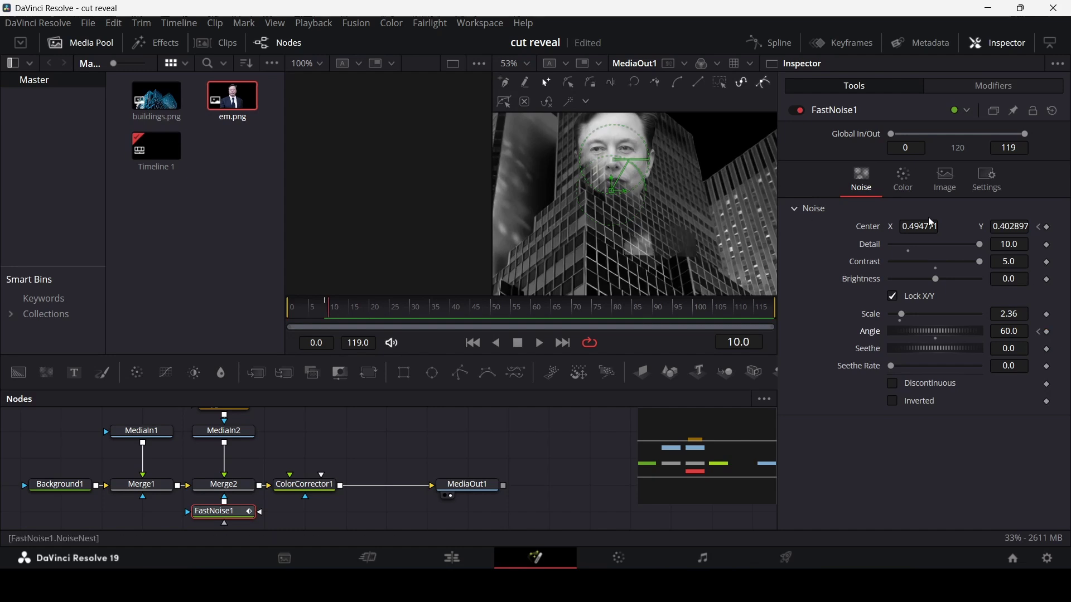
left_click_drag(1016, 225, 935, 338)
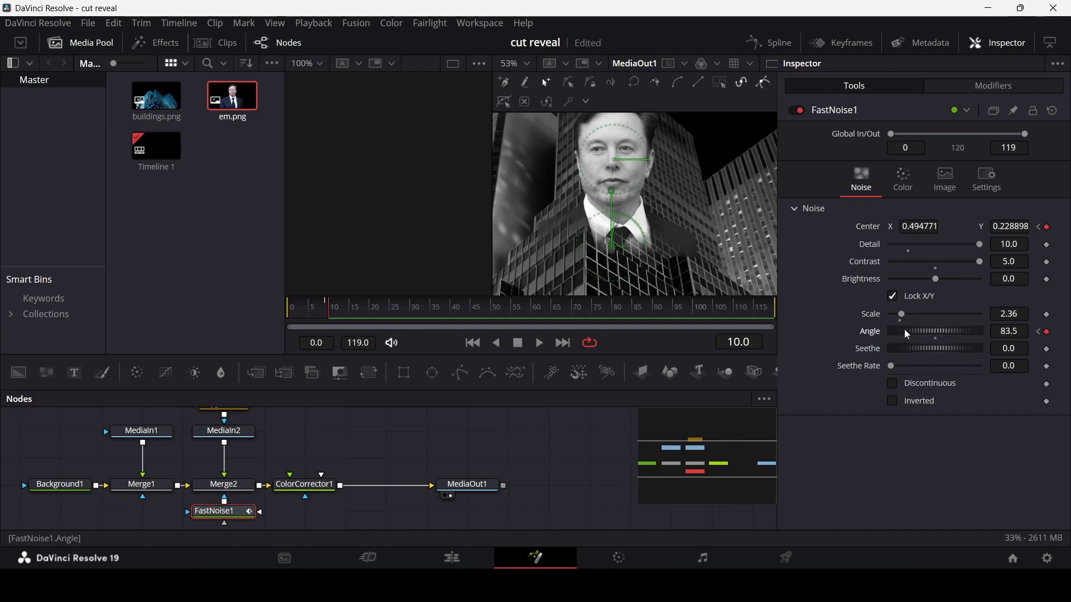
scroll(958, 230, "up", 5)
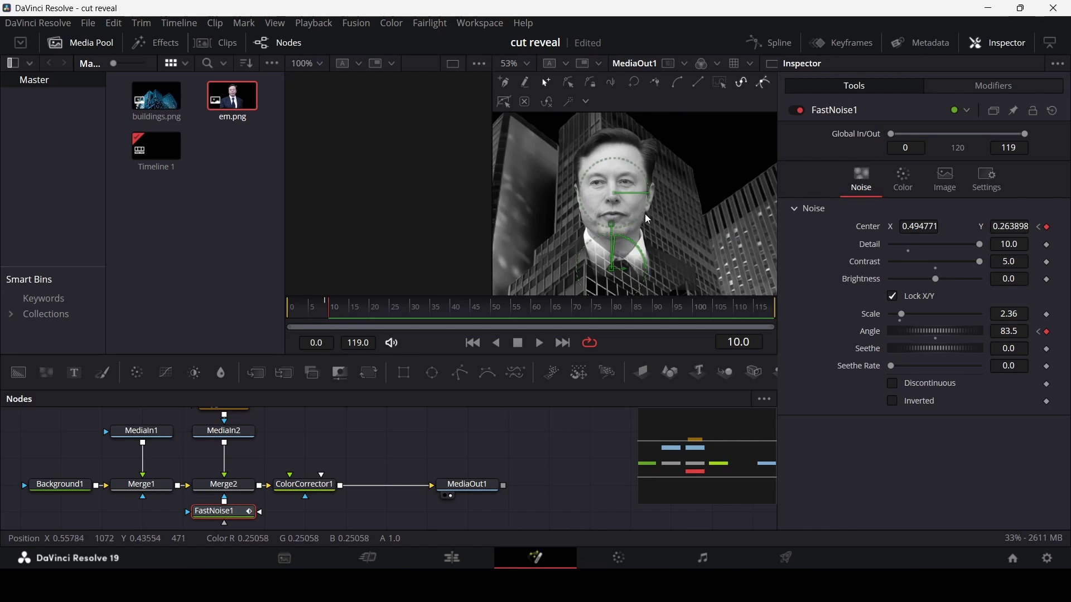
Play the animation from the start to check the first cut of the reveal.
scroll(650, 220, "down", 2)
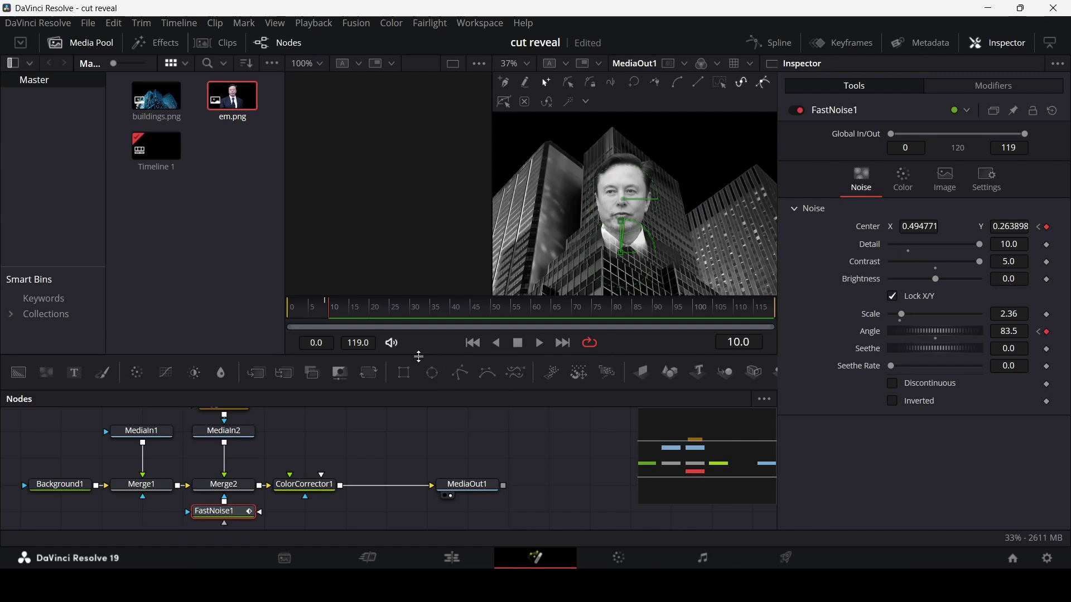
left_click_drag(360, 331, 275, 313)
key("space")
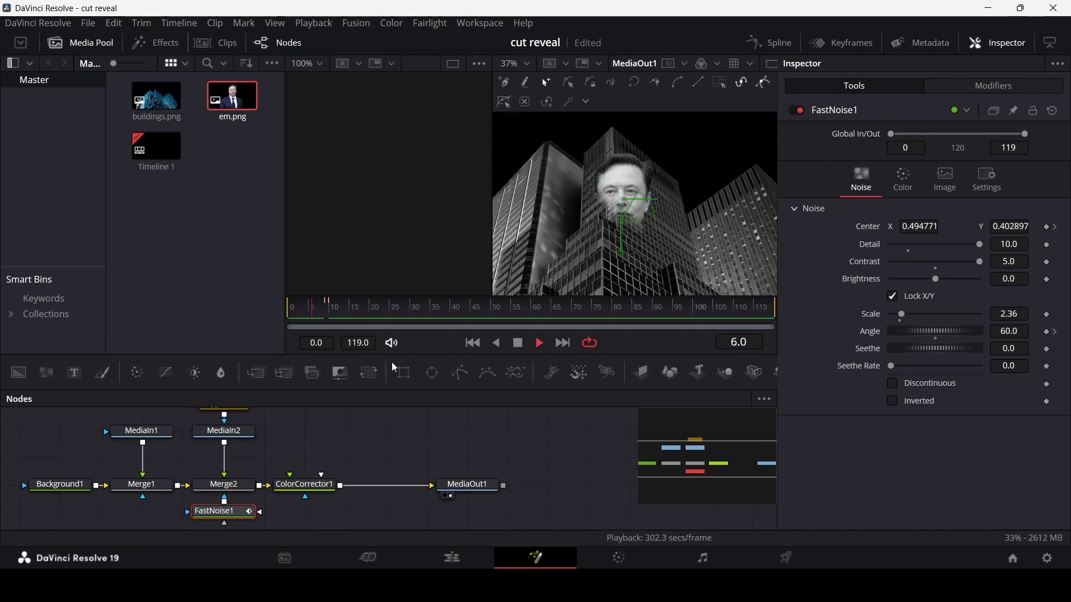
key("space")
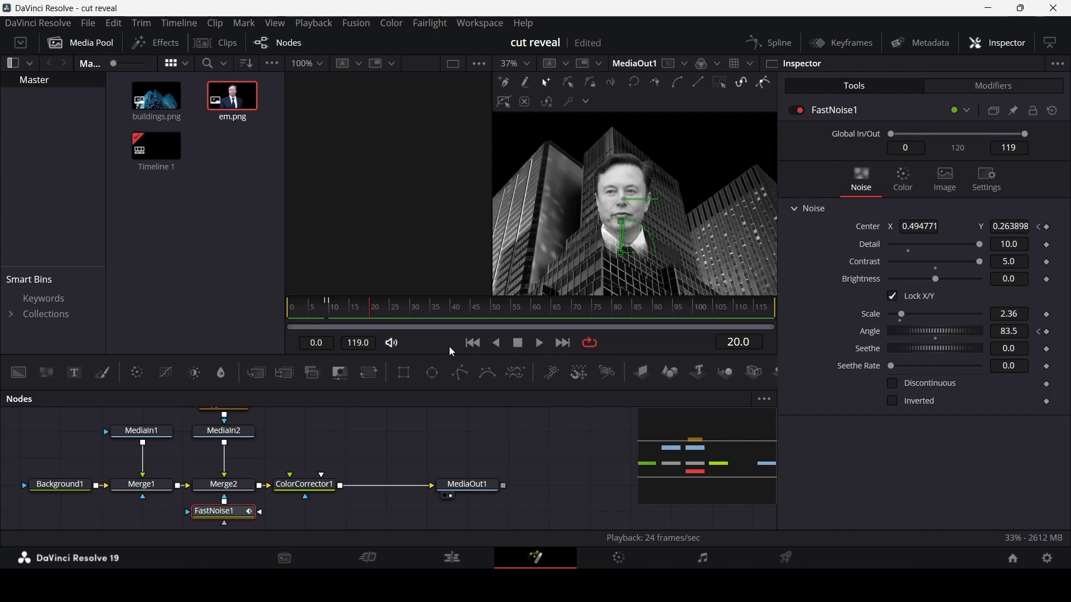
Keyframe the polygon mask's shape at frame 29.
left_click_drag(384, 317, 414, 317)
key("Left")
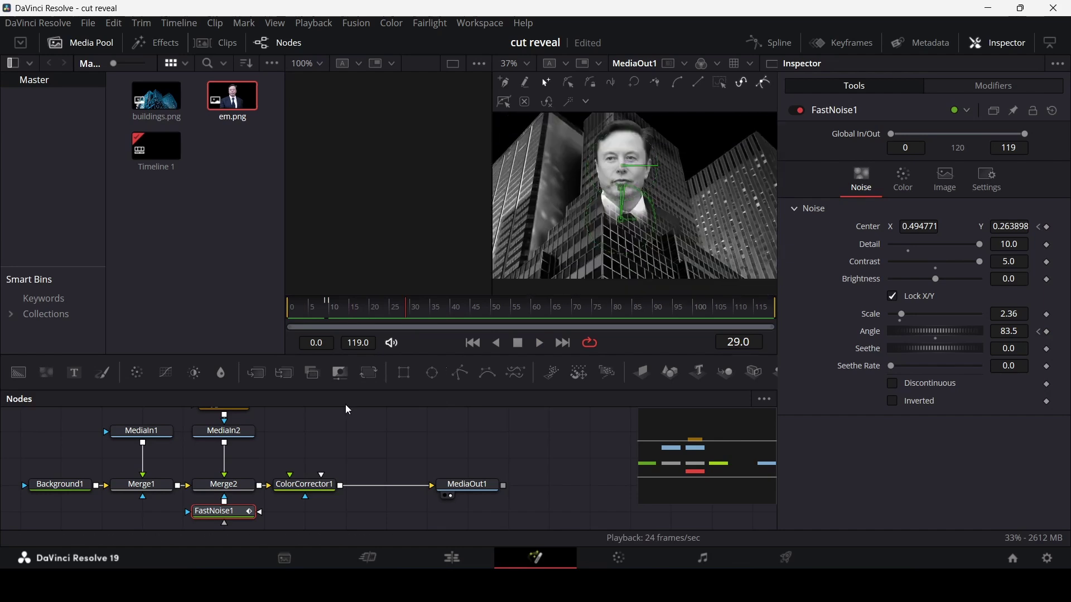
left_click(461, 372)
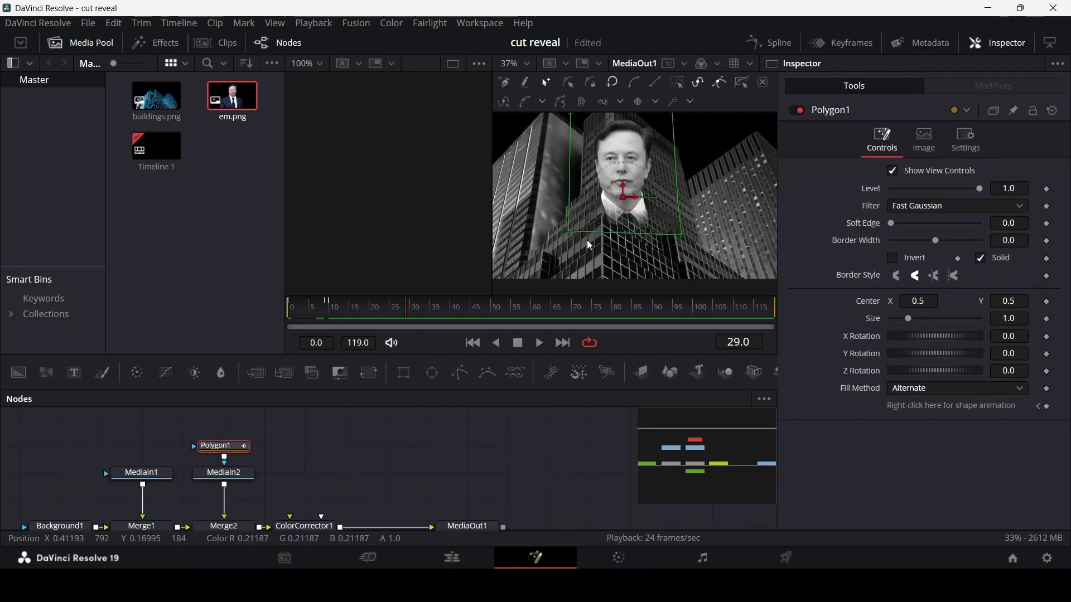
left_click(1048, 407)
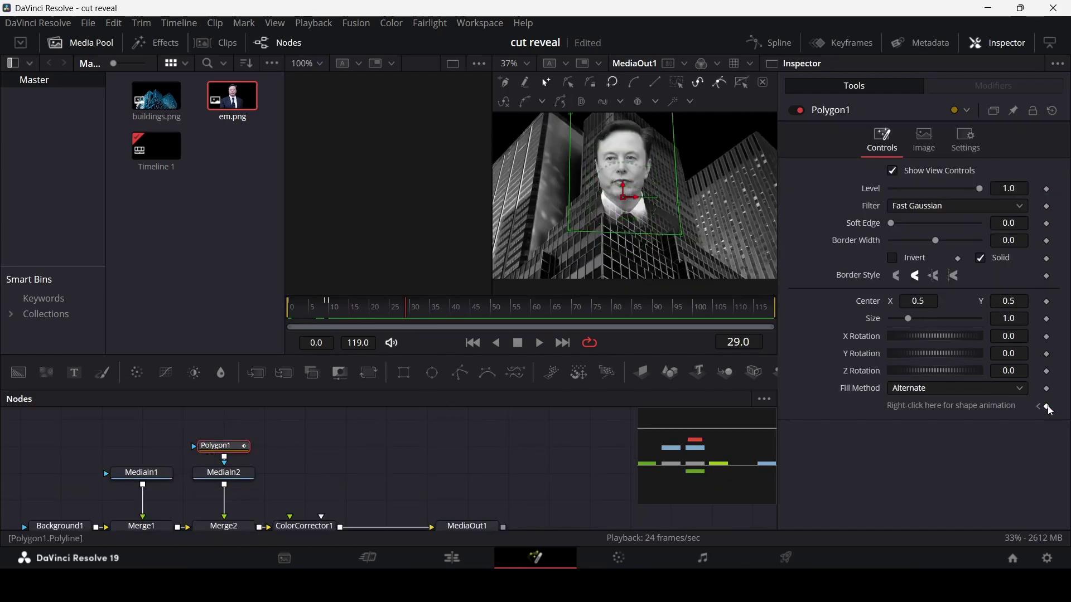
At frame 30, move the polygon's lower corners down and outward to cover the man's chest.
left_click(411, 308)
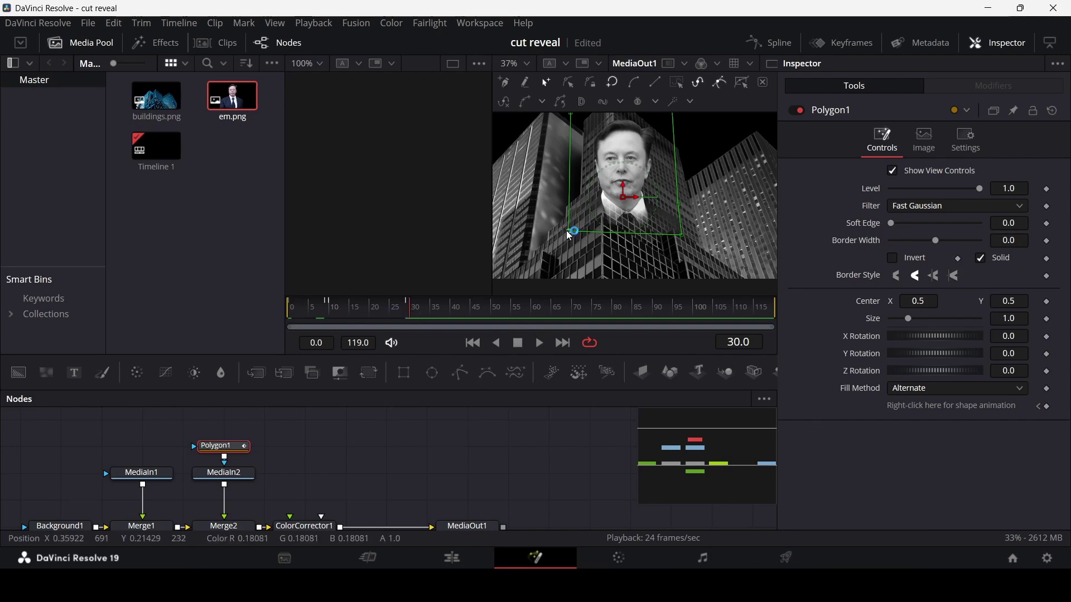
left_click_drag(568, 234, 540, 273)
left_click_drag(680, 236, 693, 260)
scroll(688, 245, "down", 2)
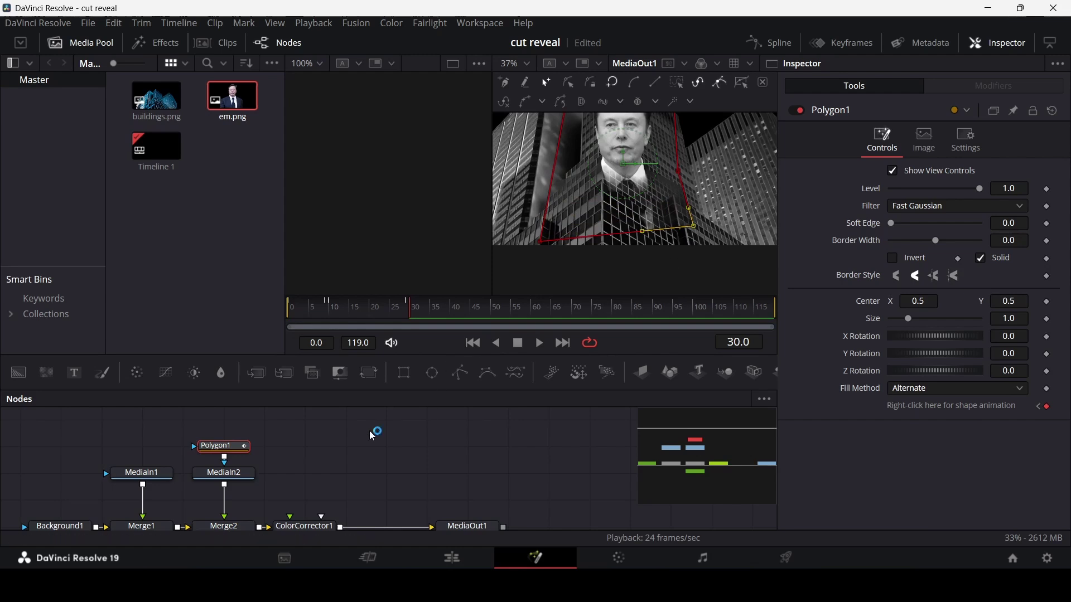
Keyframe the Fast Noise center and angle at frame 29.
scroll(369, 431, "down", 2)
left_click(217, 496)
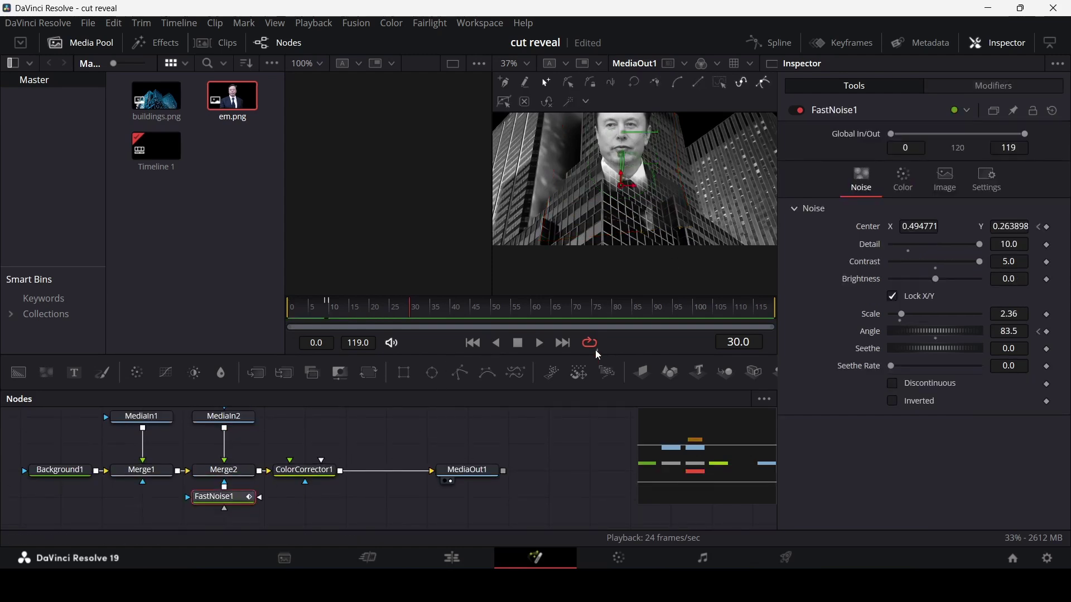
left_click(407, 311)
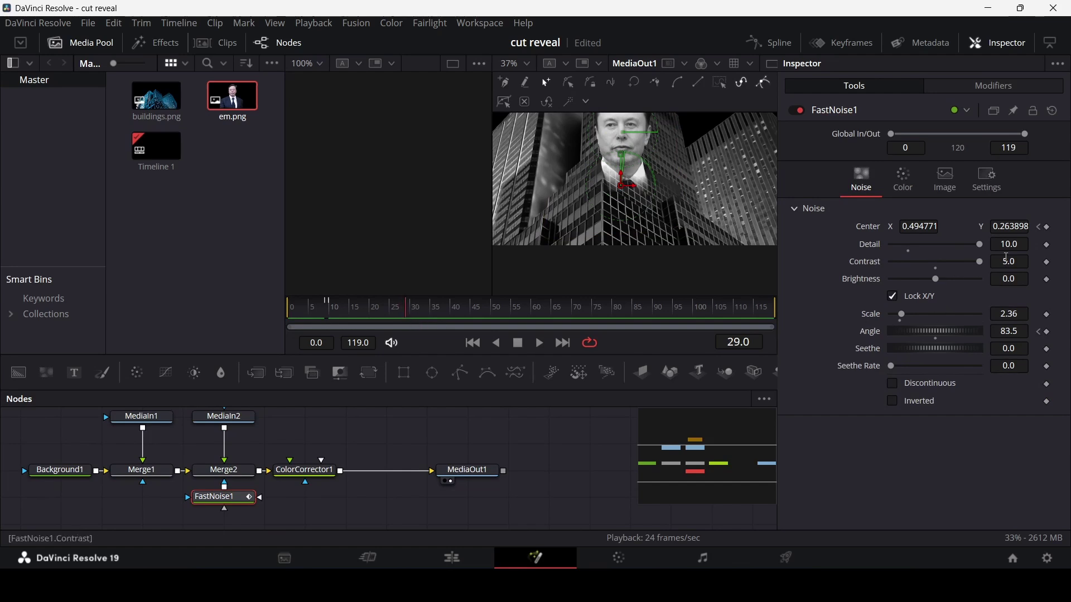
left_click(1049, 227)
At frame 30, set the noise center Y to about 0.112 and its angle to 93.9.
key("Right")
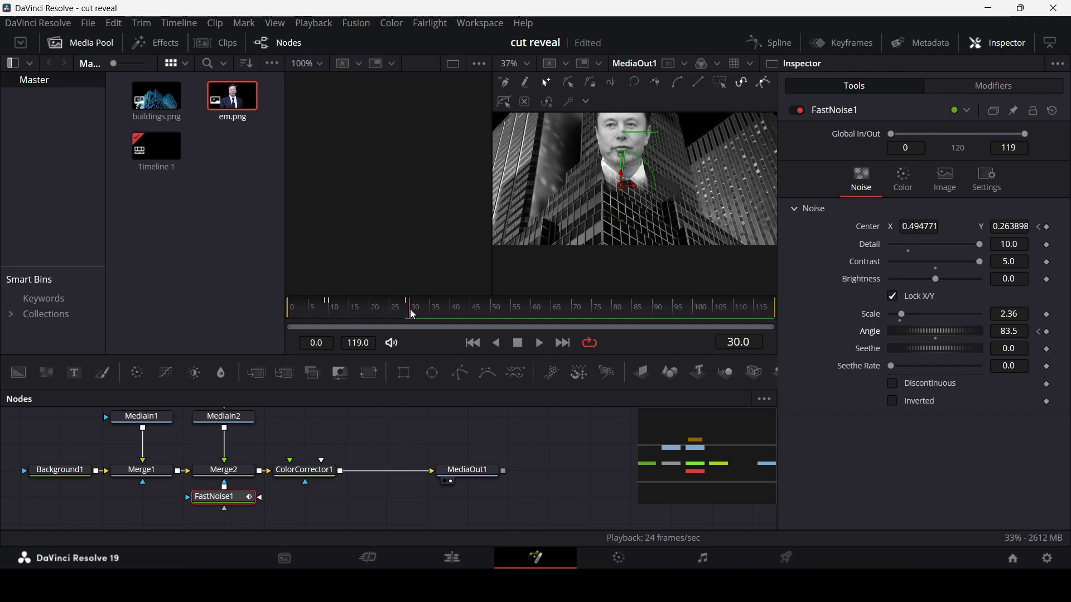
left_click_drag(1018, 228, 964, 229)
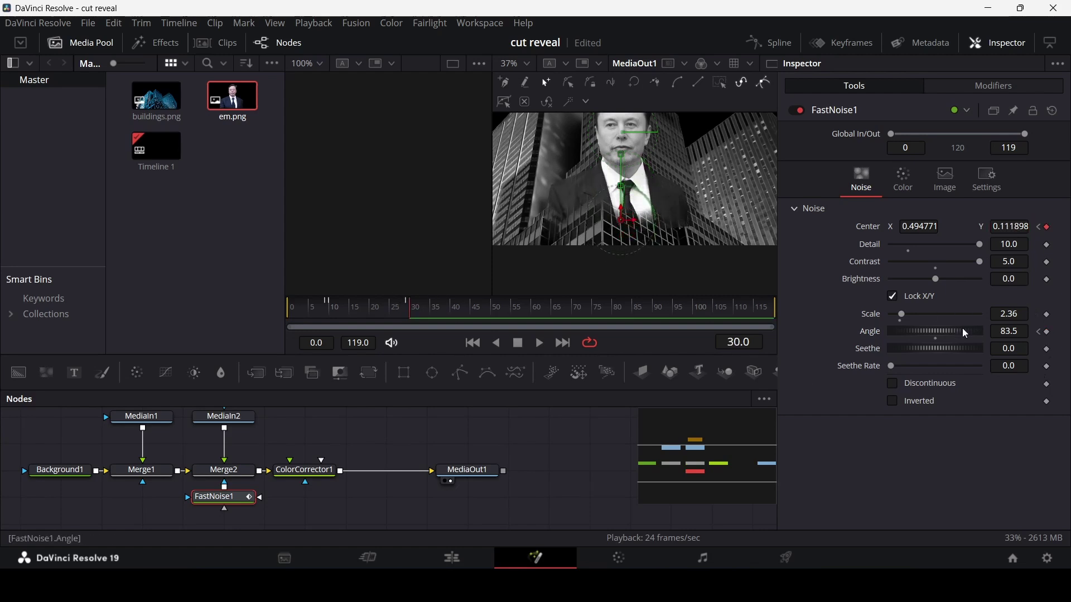
left_click_drag(943, 333, 938, 331)
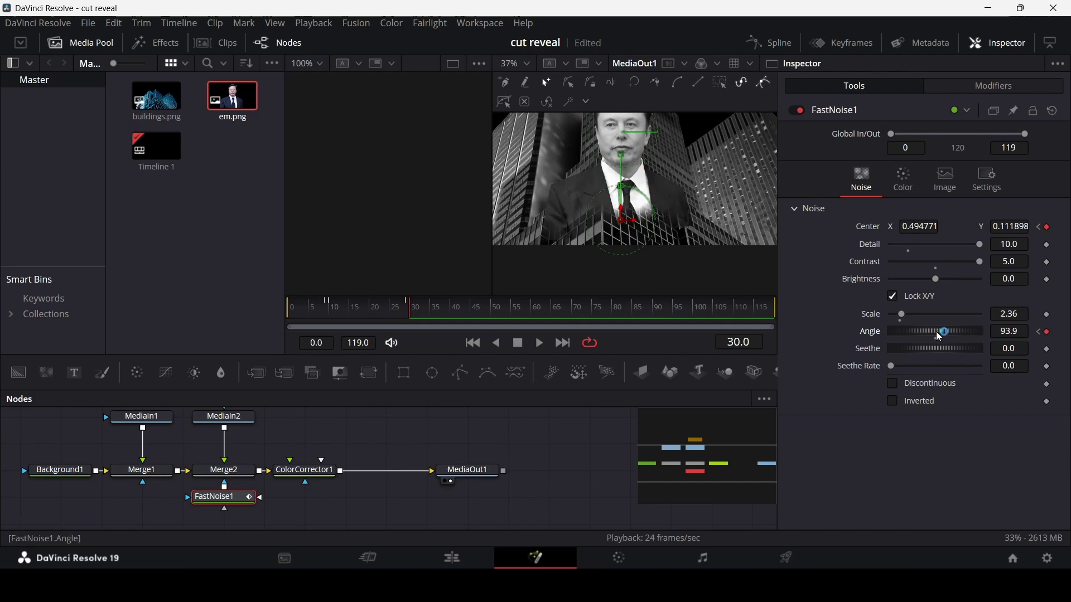
Keyframe the polygon mask's shape at frame 39.
scroll(657, 231, "up", 2)
left_click_drag(421, 328, 450, 322)
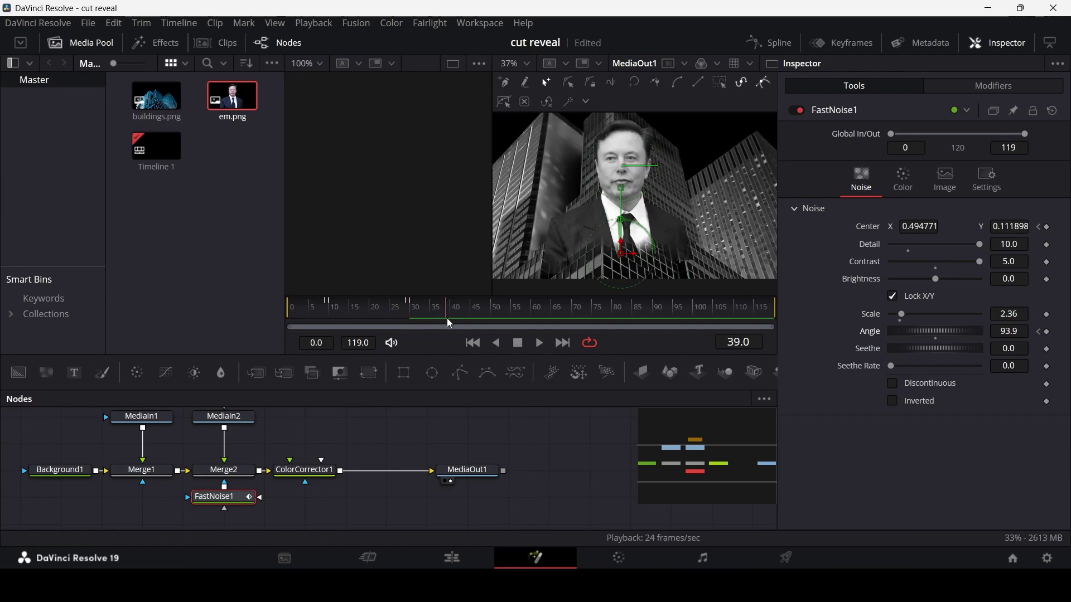
scroll(355, 426, "up", 2)
left_click(234, 433)
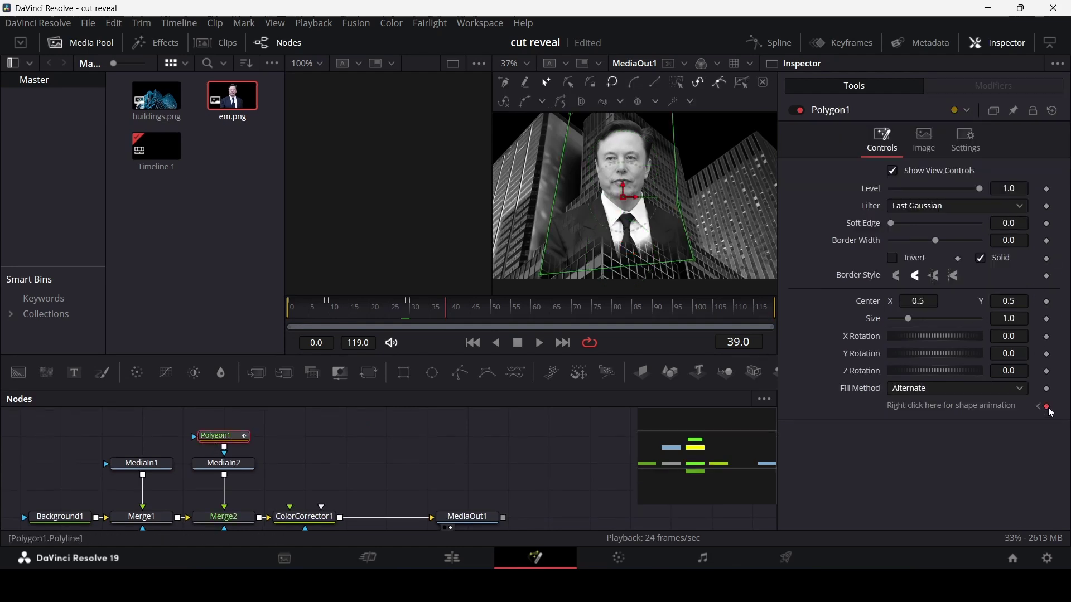
Keyframe the Fast Noise center and angle at frame 39.
scroll(292, 450, "down", 2)
left_click(217, 497)
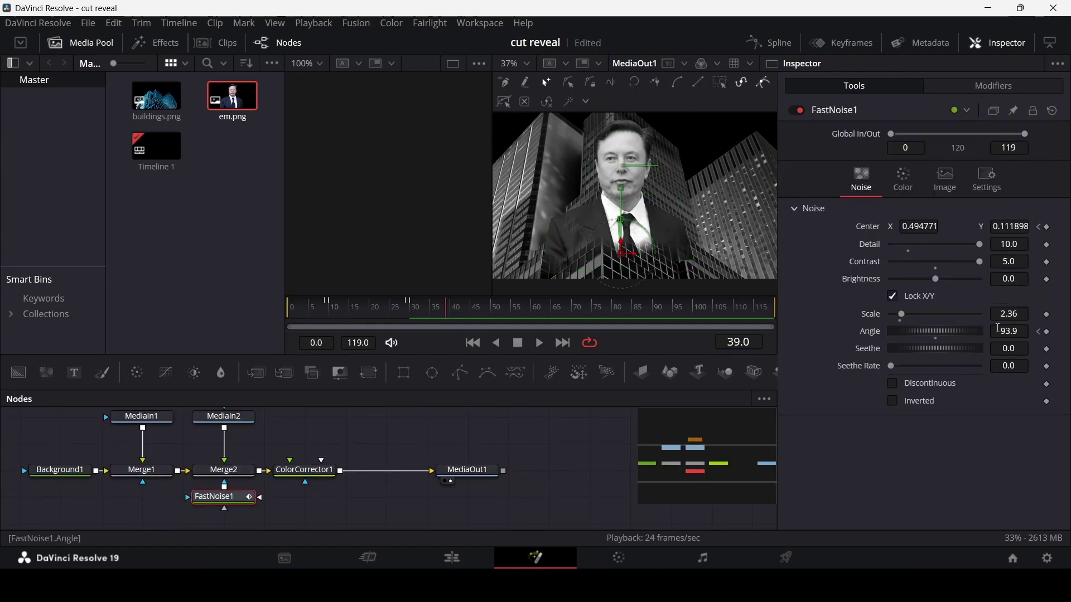
left_click(1047, 227)
left_click(1048, 333)
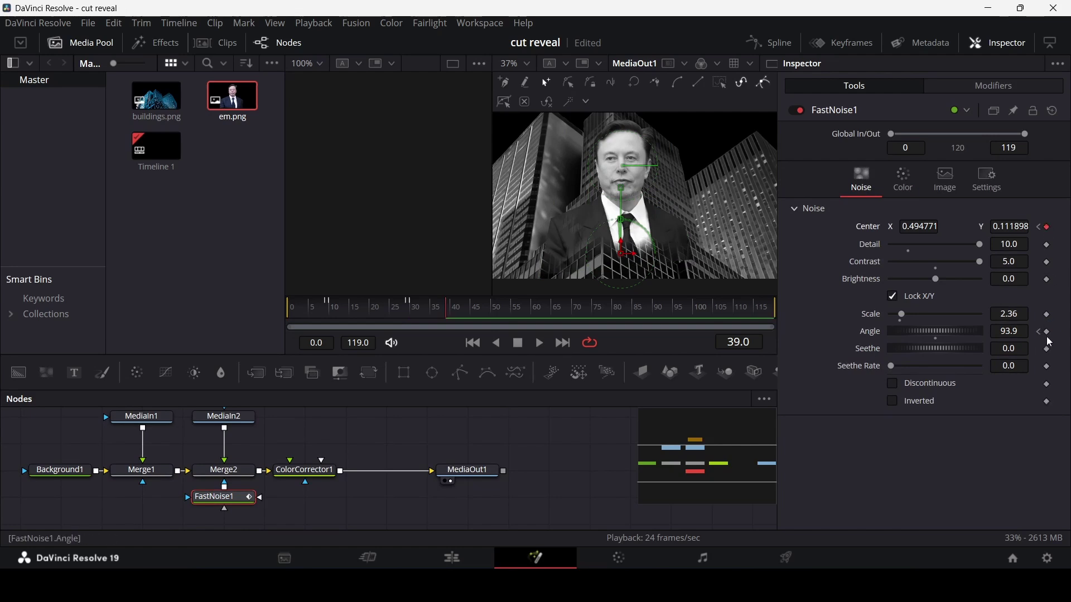
At frame 40, move the polygon's lower corners outward below the image and pull its right edge outward beyond the man's shoulder.
left_click(452, 313)
left_click(460, 372)
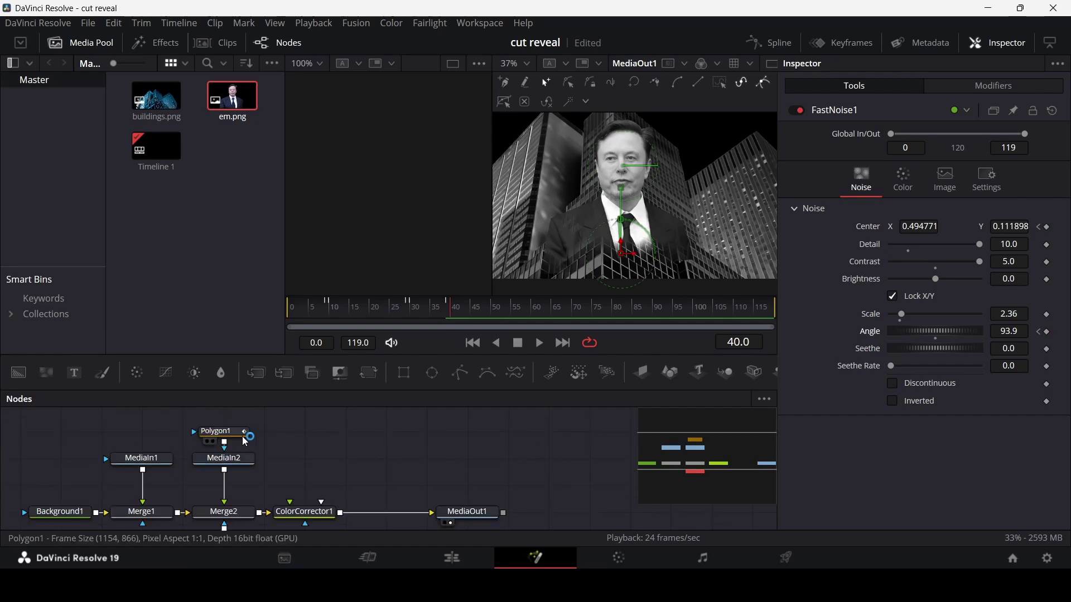
left_click_drag(694, 257, 729, 291)
left_click_drag(539, 277, 506, 303)
left_click_drag(680, 206, 704, 200)
Move the noise center down to about Y -0.104 at frame 40 and open the noise's color settings.
scroll(406, 437, "down", 2)
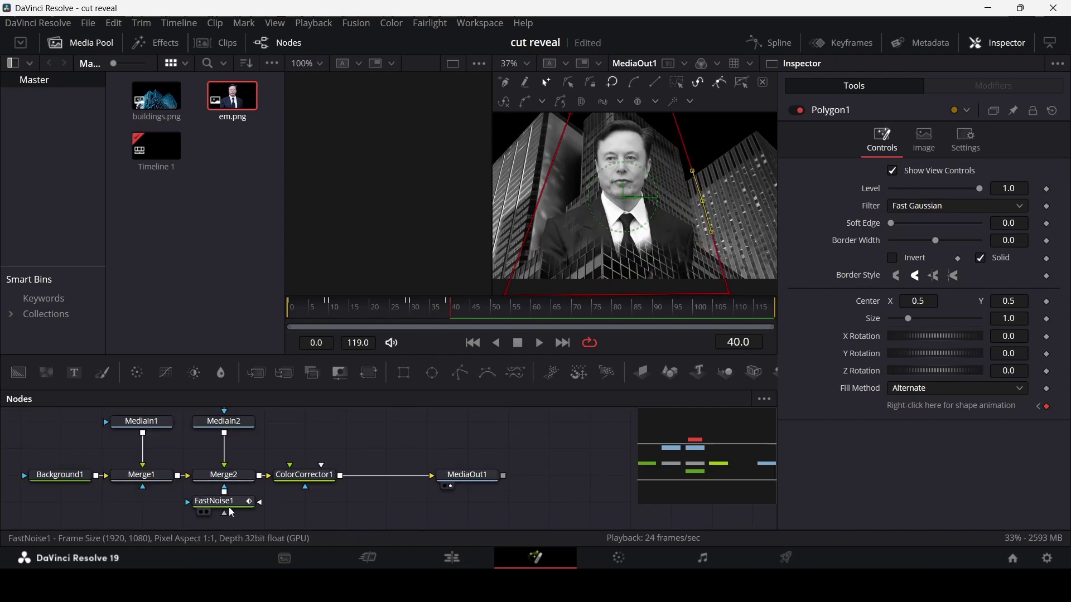
left_click(220, 497)
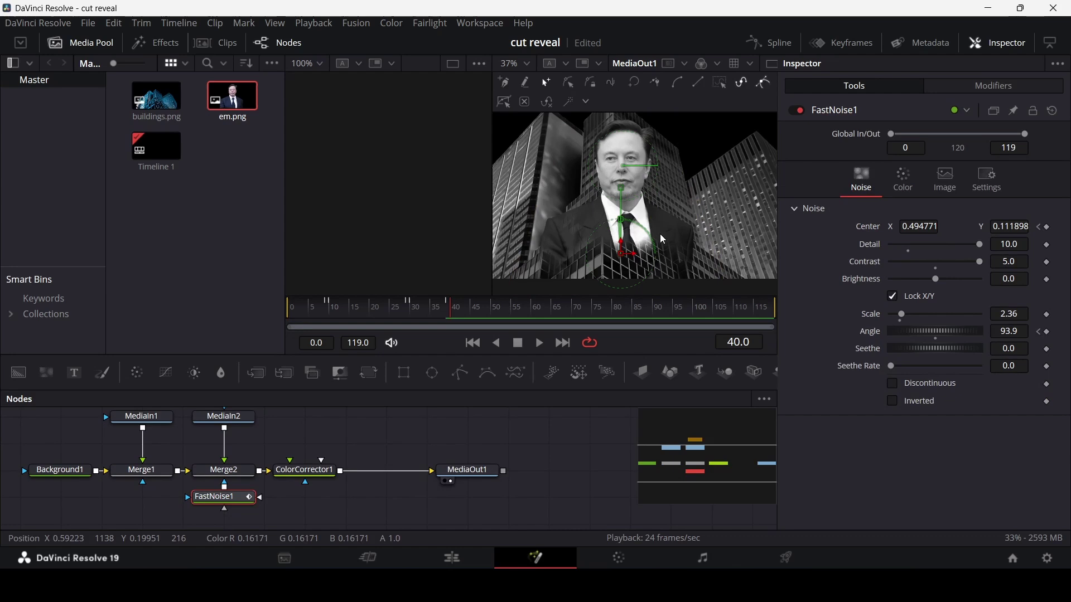
left_click_drag(624, 256, 629, 299)
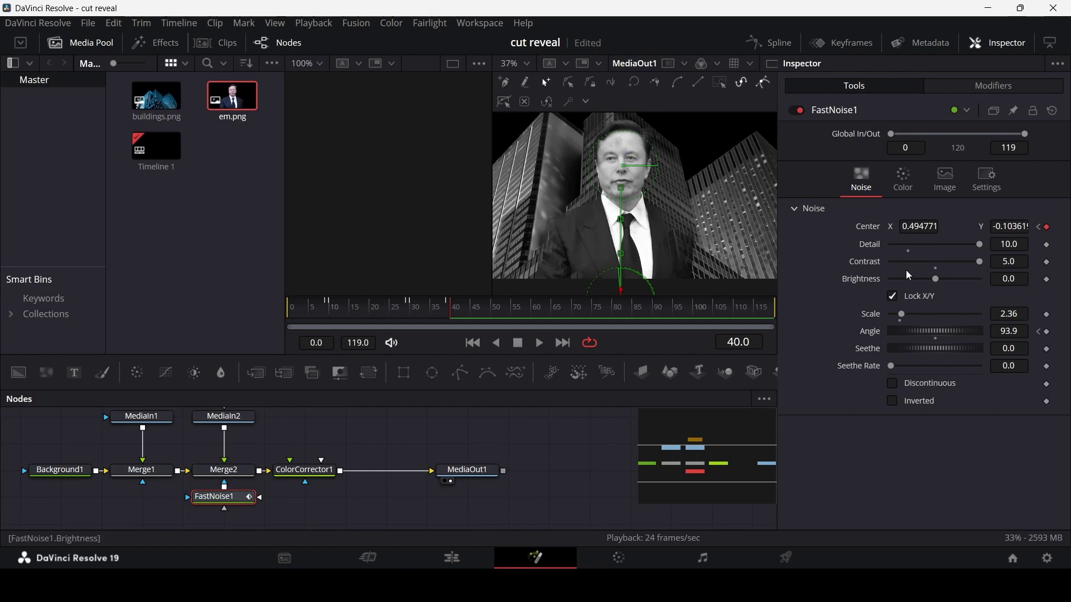
left_click(904, 179)
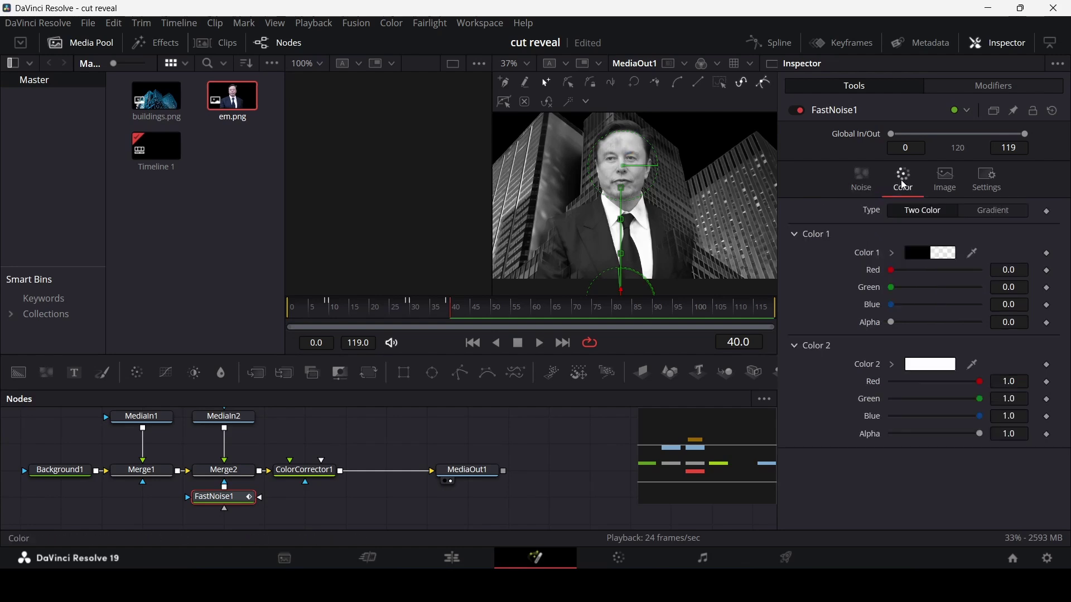
Keyframe the alpha of the noise's Color 1 at 0.0 on frame 39 and 1.0 on frame 40.
left_click(446, 310)
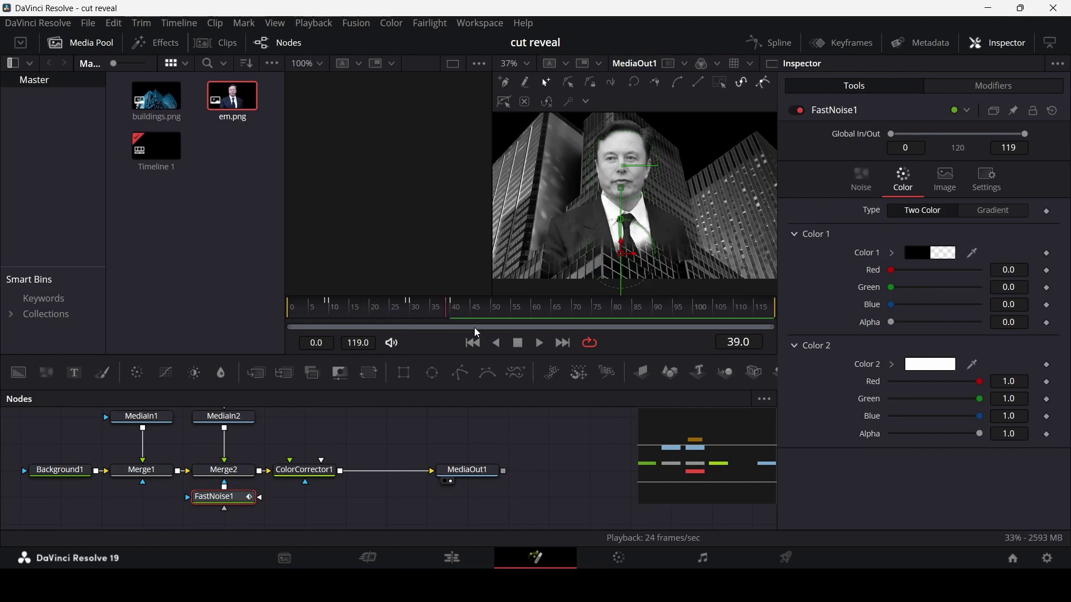
left_click_drag(892, 322, 926, 323)
key("ctrl+z")
left_click(1048, 323)
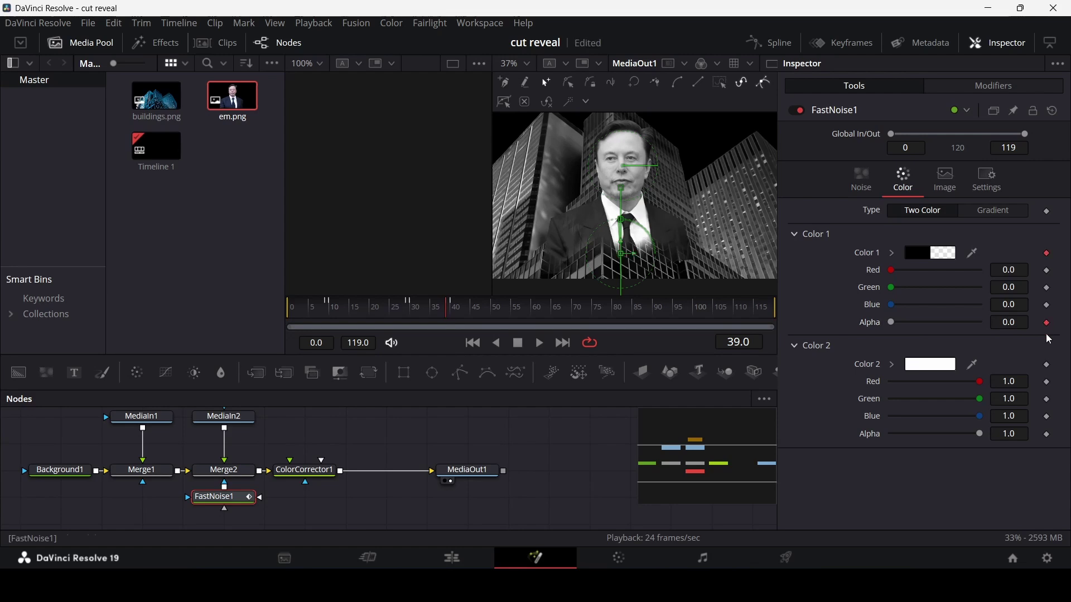
left_click(457, 315)
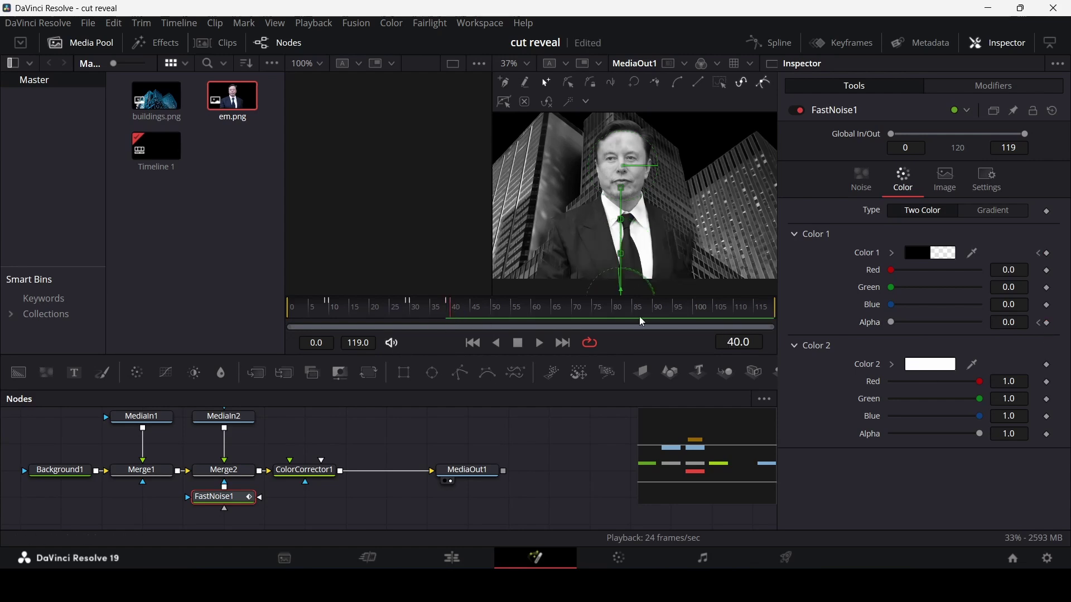
left_click_drag(892, 323, 982, 347)
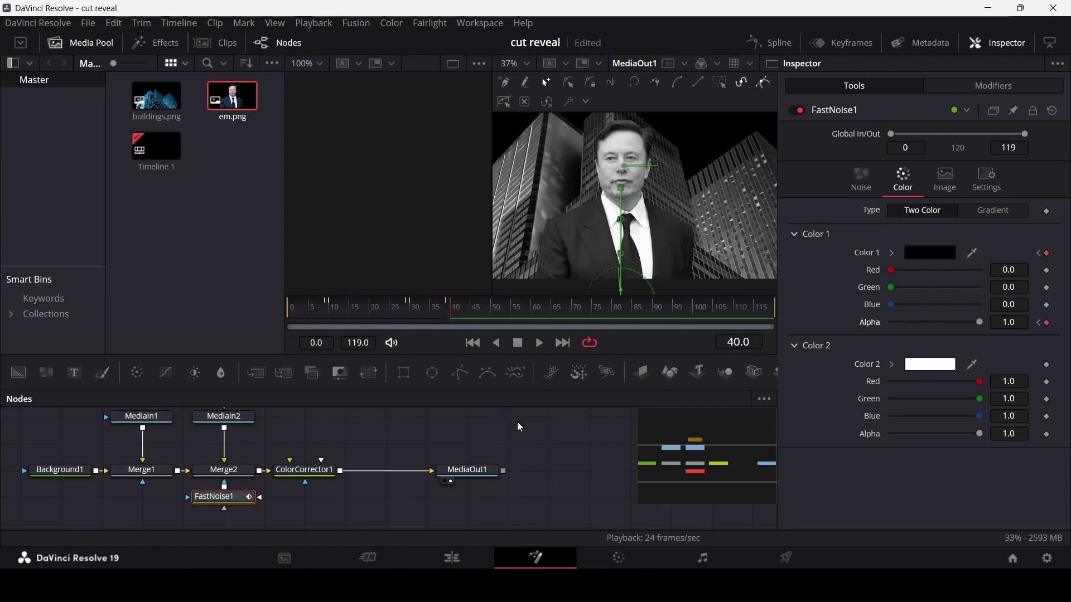
Play the reveal animation from the start and fit the whole image in the viewer.
left_click_drag(425, 309, 216, 326)
key("space")
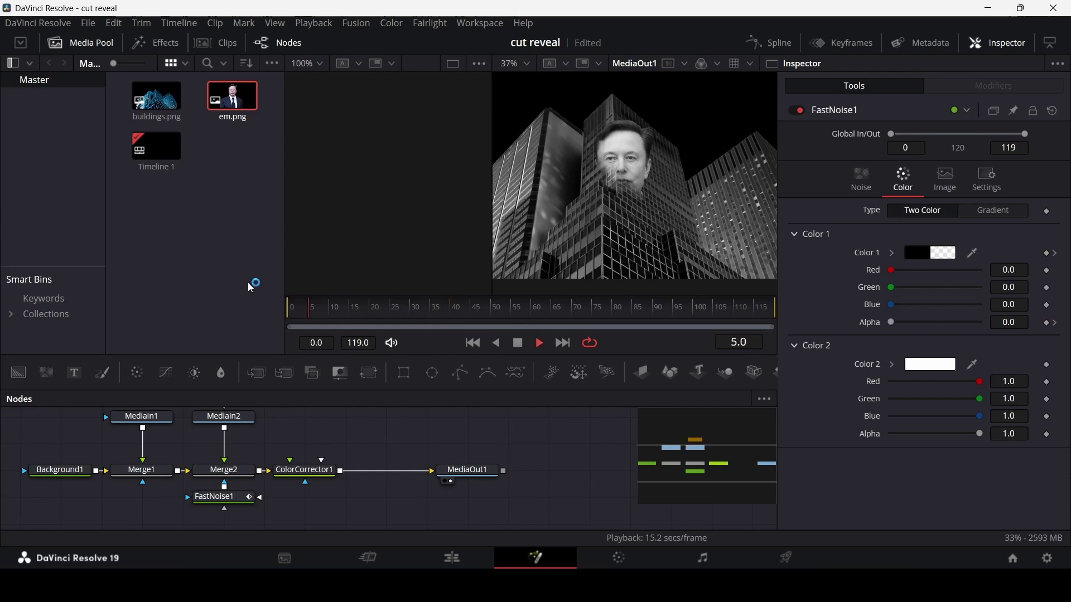
key("space")
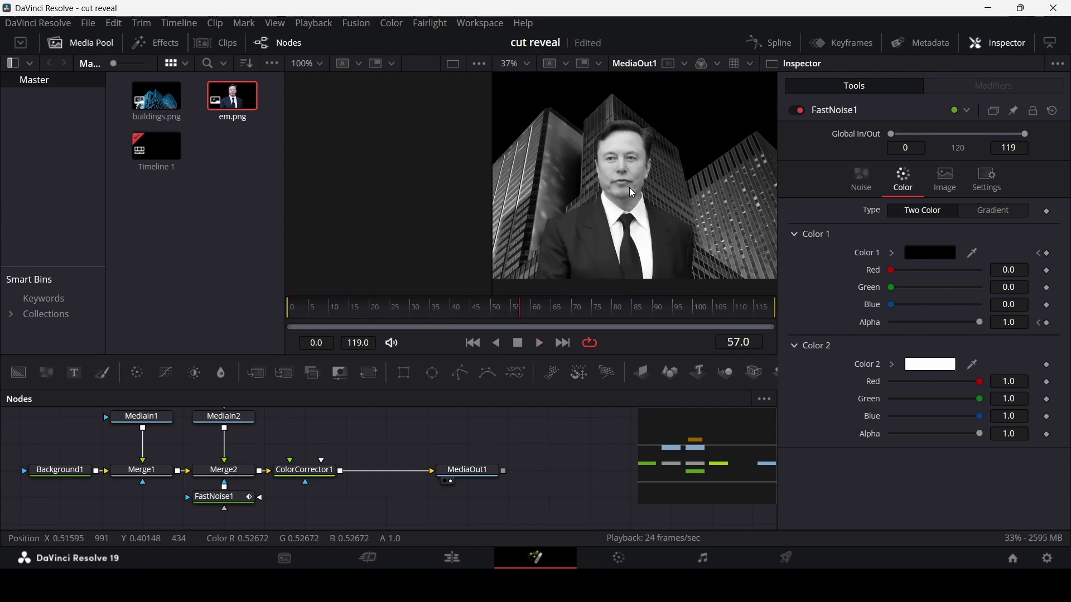
key("ctrl+f")
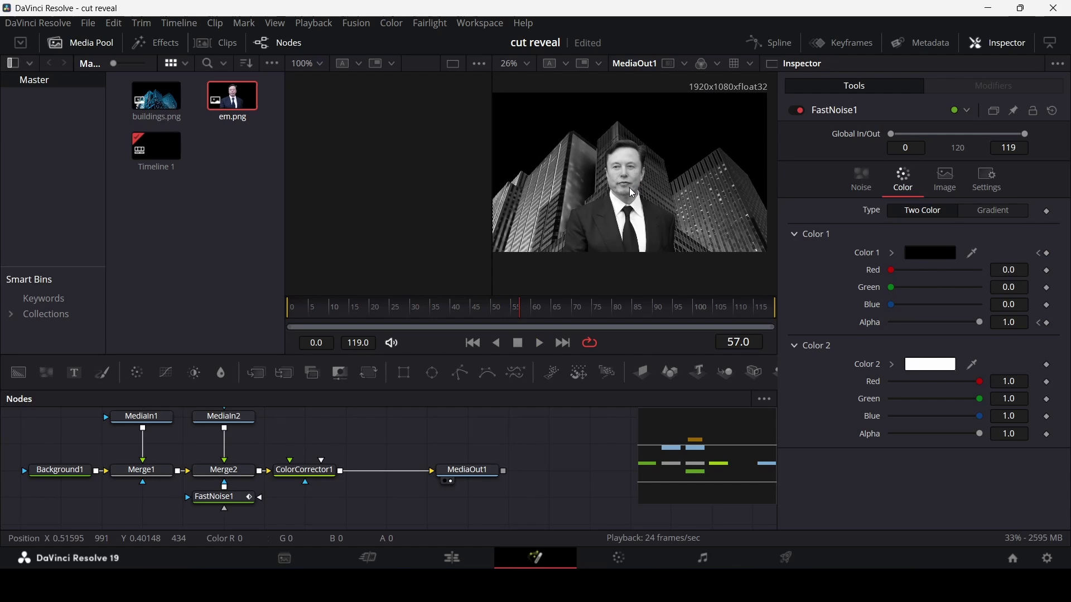
scroll(632, 193, "up", 2)
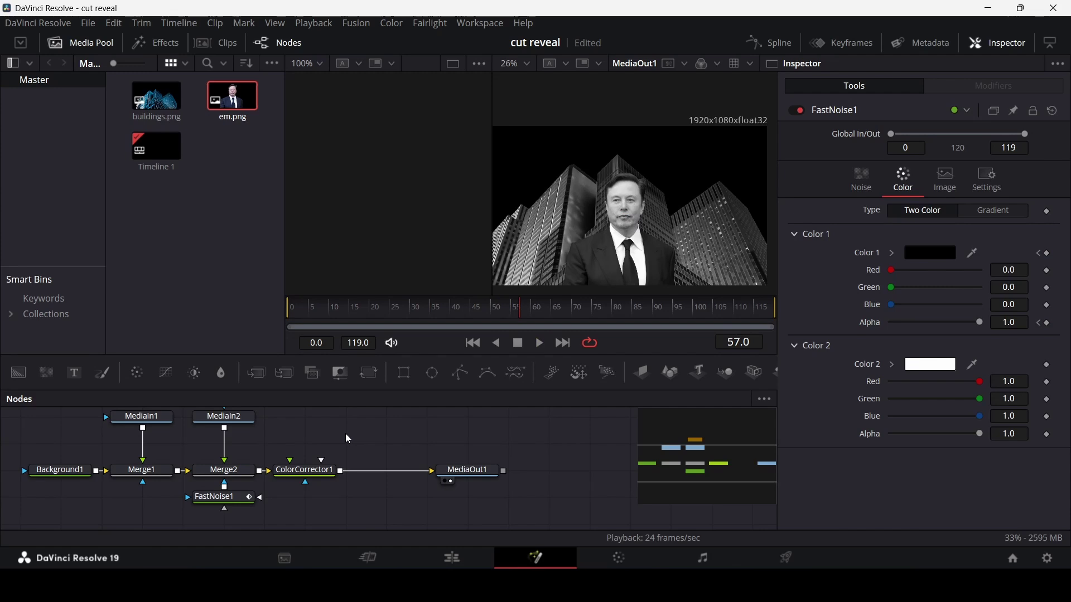
Keyframe the center and size of Merge2 at frame 50.
left_click(228, 472)
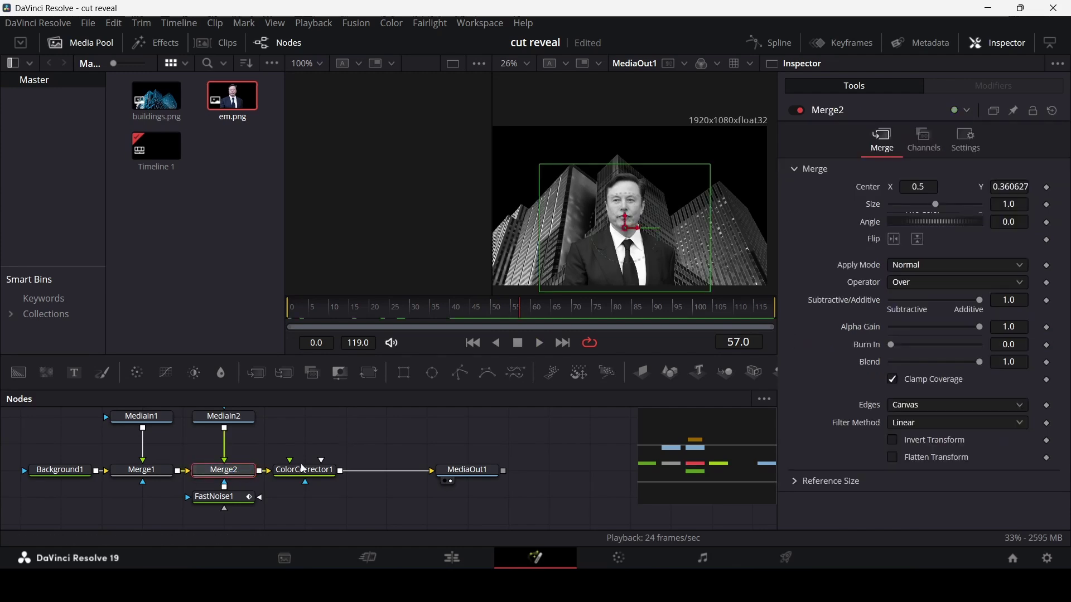
left_click_drag(440, 316, 493, 313)
left_click(1047, 205)
left_click(1047, 187)
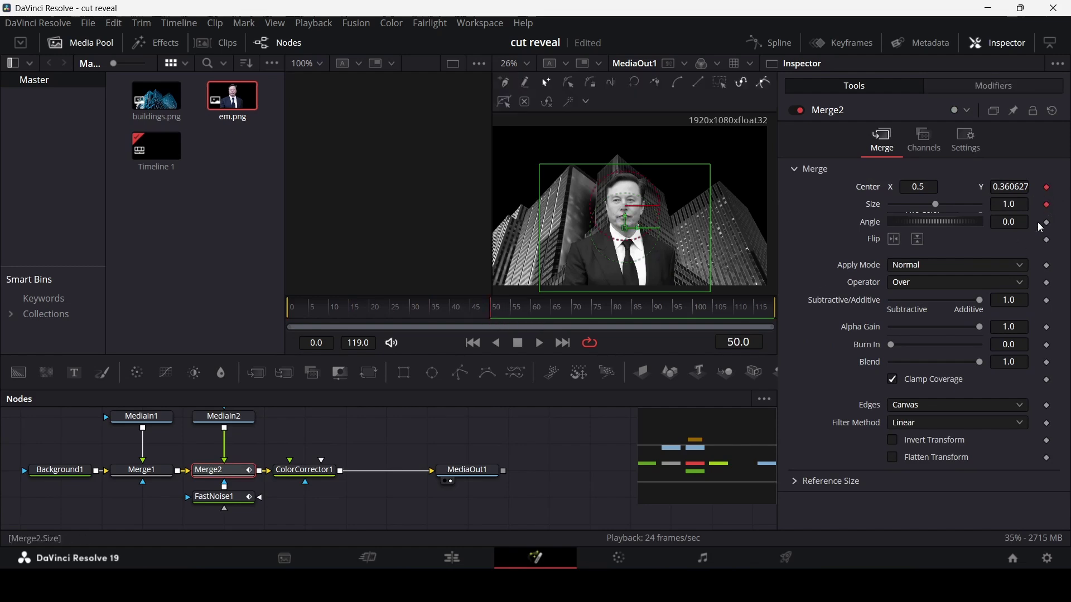
At frame 60, set Merge2's size to 1.5 and move its center down to about Y 0.334.
left_click(534, 313)
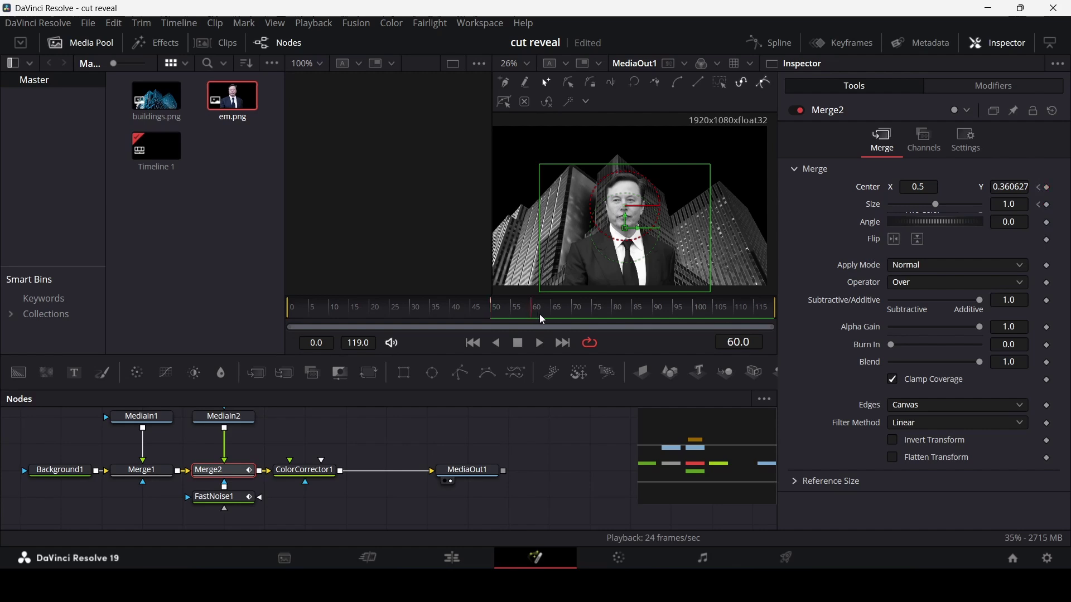
left_click_drag(935, 204, 939, 202)
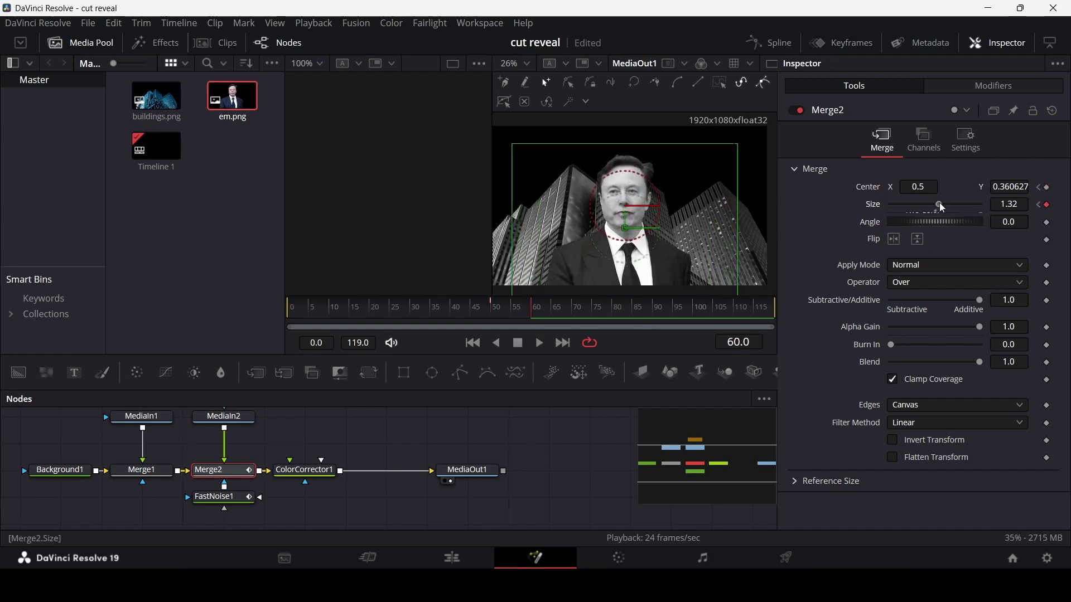
left_click(1011, 205)
key("BackSpace")
key("Return")
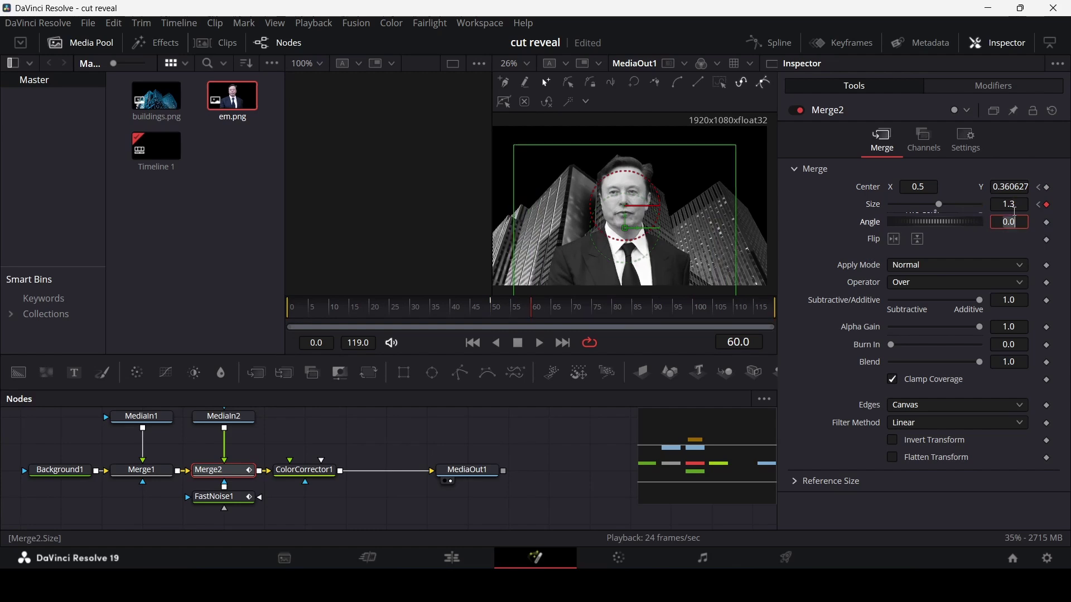
left_click(1024, 203)
key("BackSpace")
type("5")
key("Tab")
left_click_drag(624, 228, 624, 232)
Preview the portrait's zoom, lower Merge2's center Y at frame 60 to 0.312627, and play it back again.
key("space")
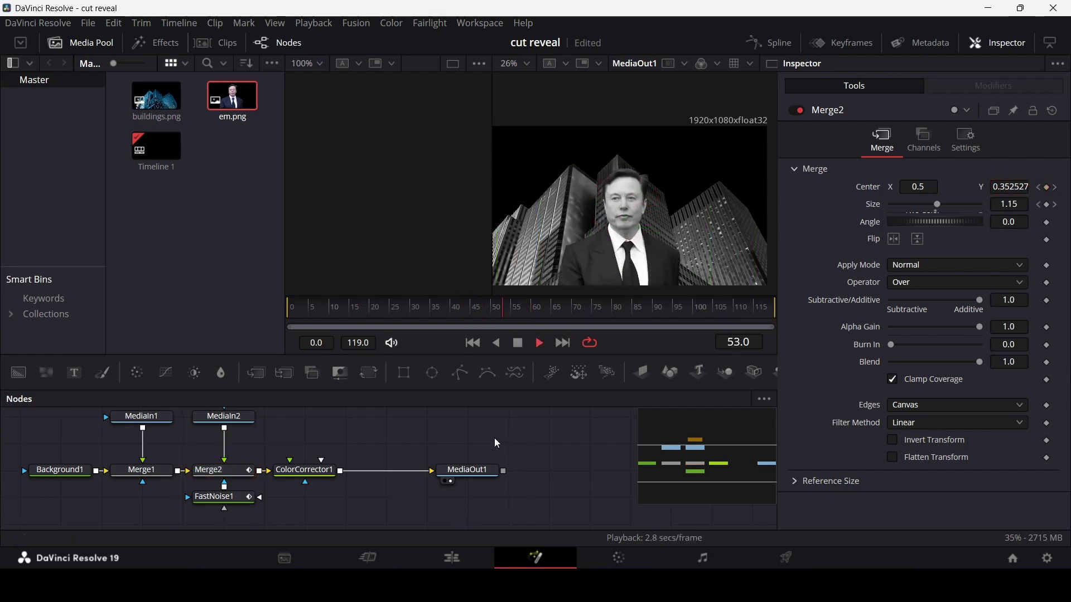
key("space")
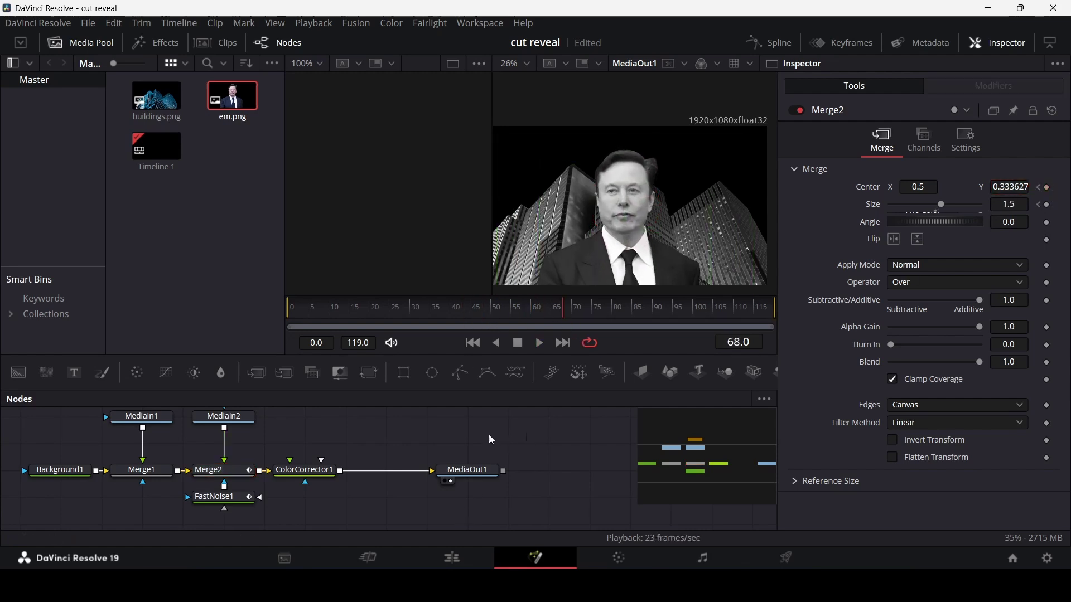
left_click(226, 471)
left_click_drag(502, 315, 536, 319)
left_click_drag(1011, 184, 997, 185)
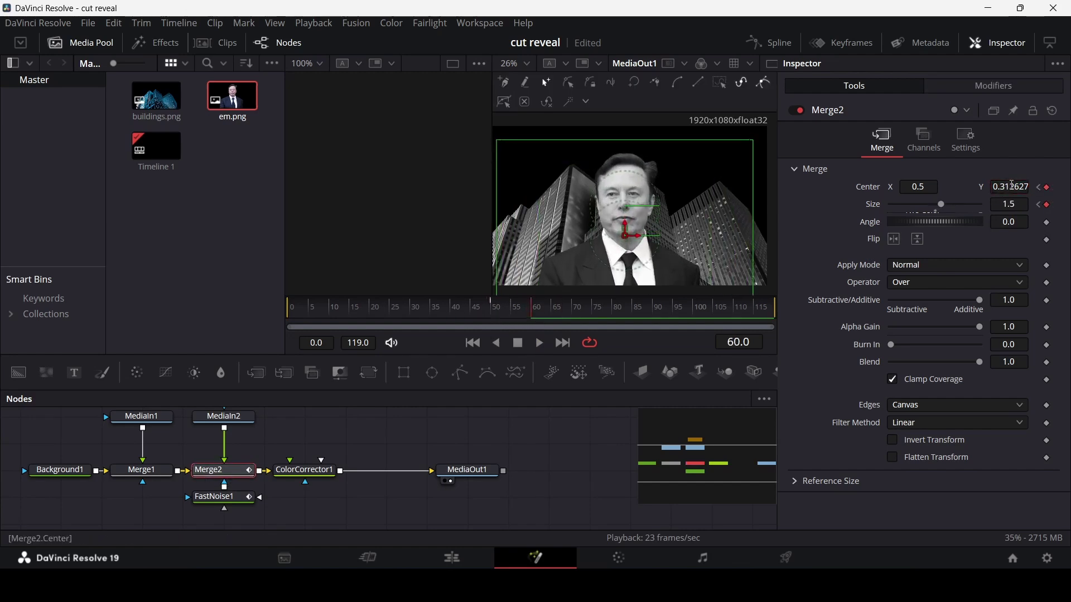
key("space")
Show only Merge2's curves in the spline editor and smooth its displacement and size keyframes at frames 50 and 60.
left_click(769, 42)
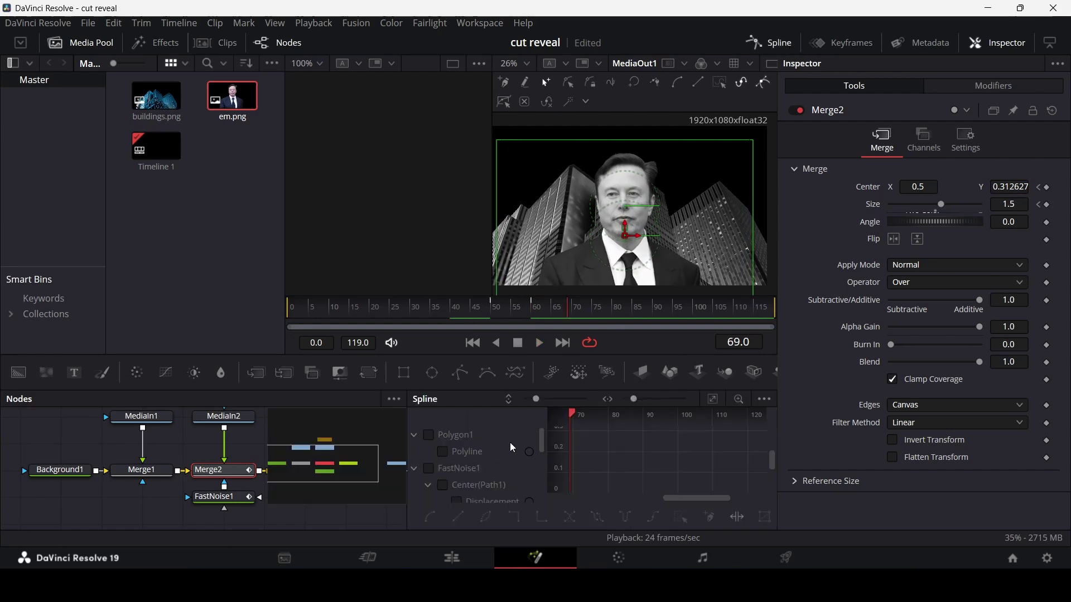
left_click(416, 435)
left_click(416, 452)
left_click(429, 468)
scroll(487, 485, "down", 2)
left_click(712, 400)
left_click_drag(549, 445, 611, 485)
left_click_drag(741, 420, 743, 422)
key("shift+s")
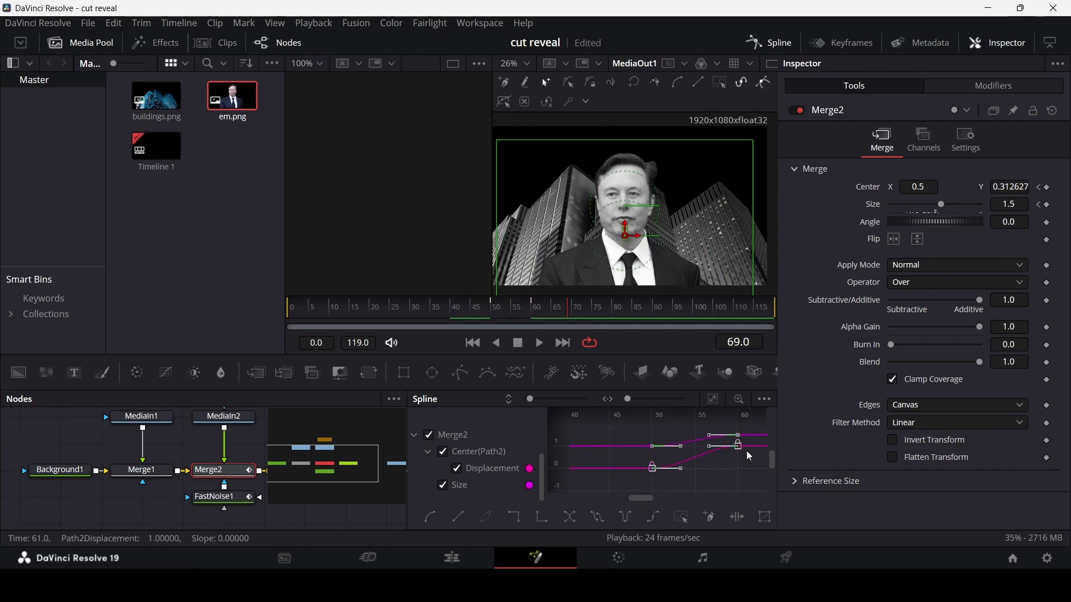
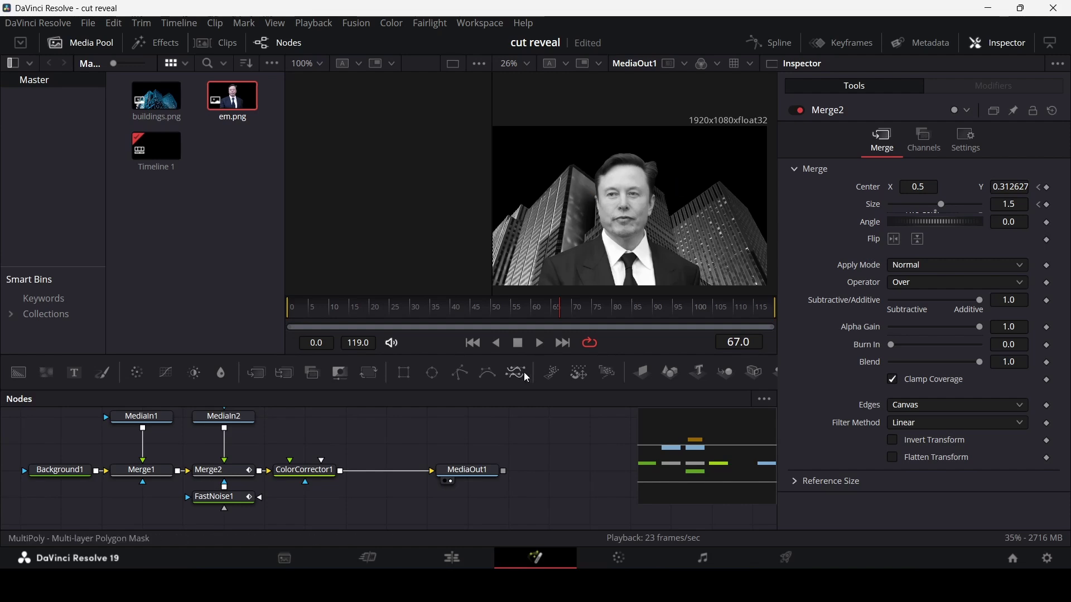
Add a Background node with Red set to 1.0 and a Polygon node to mask it.
left_click_drag(22, 383, 389, 443)
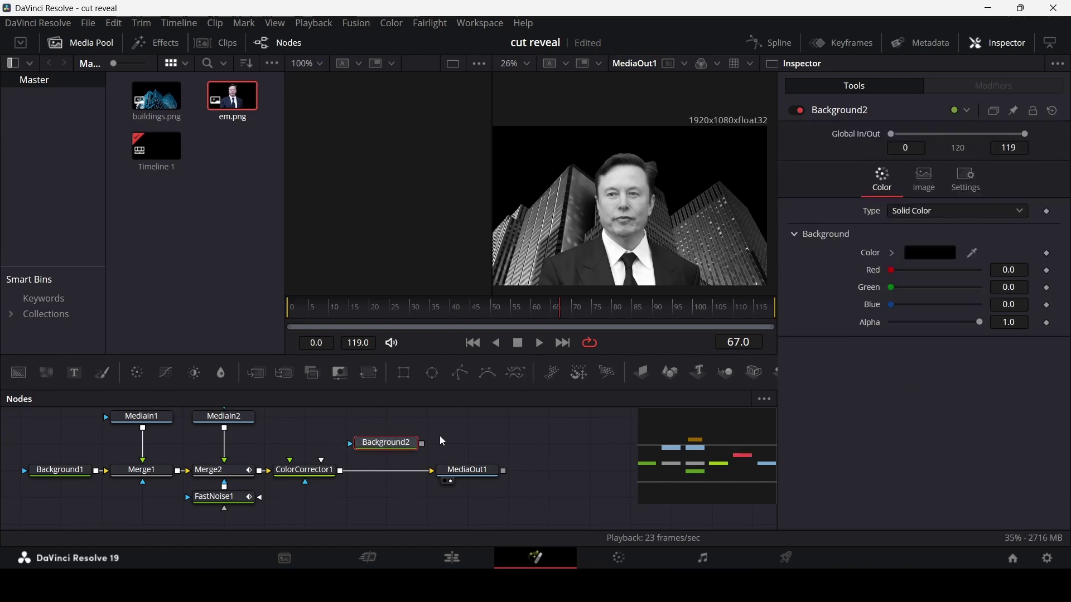
left_click_drag(892, 270, 984, 271)
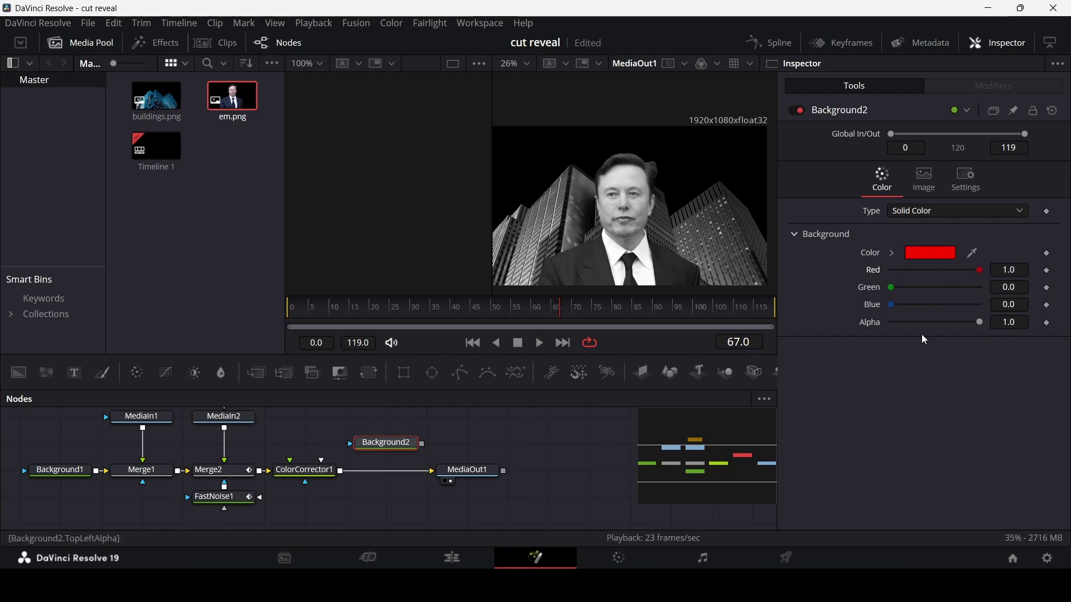
left_click_drag(463, 383, 431, 455)
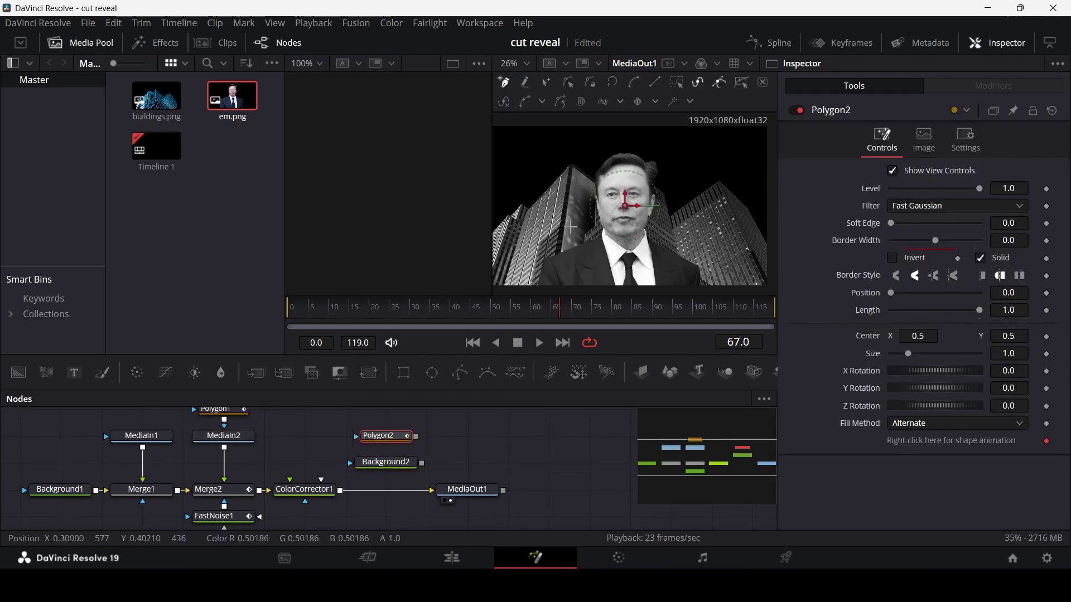
Draw a horizontal open line across the man's eyes as the background's mask and merge the red background over the color-corrected image.
scroll(578, 220, "up", 3)
left_click_drag(601, 179, 768, 178)
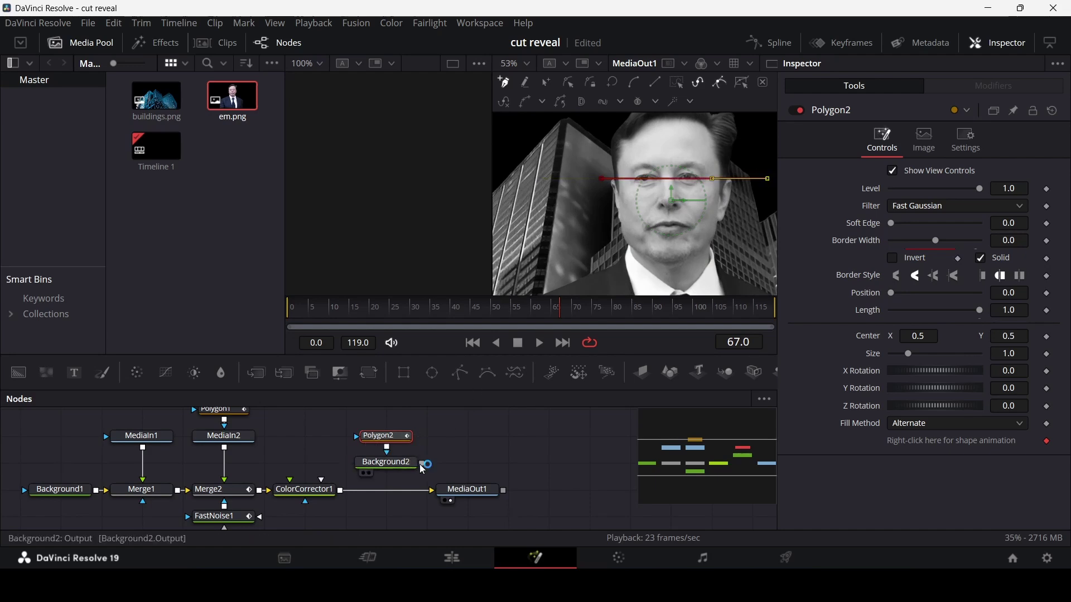
left_click_drag(423, 470, 434, 491)
left_click(388, 490)
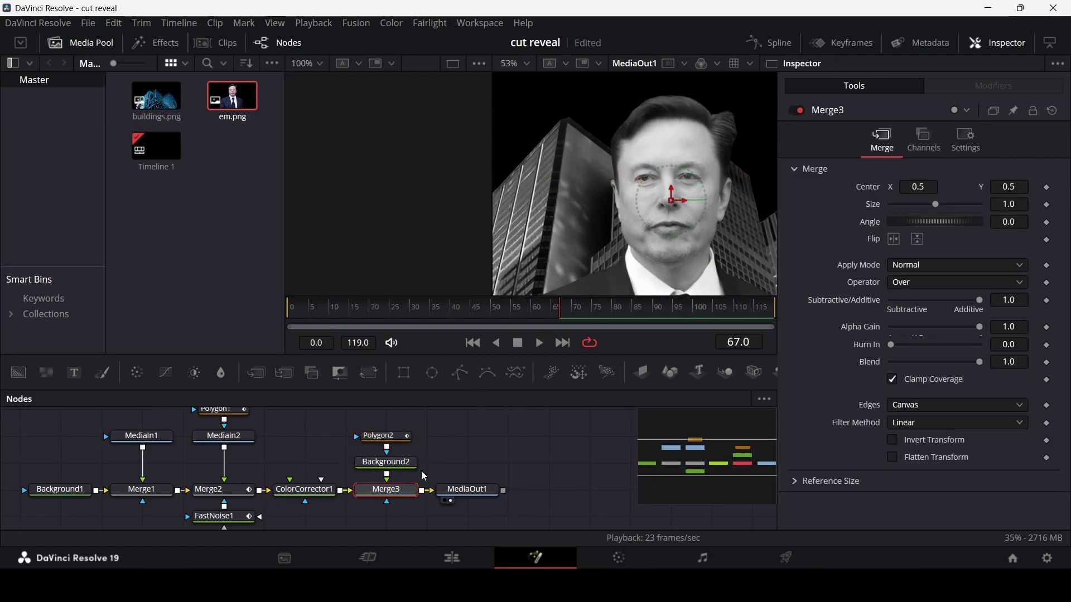
Set Polygon2's border width to 0.063 and shorten the red bar by pulling its right end toward the face.
left_click(411, 436)
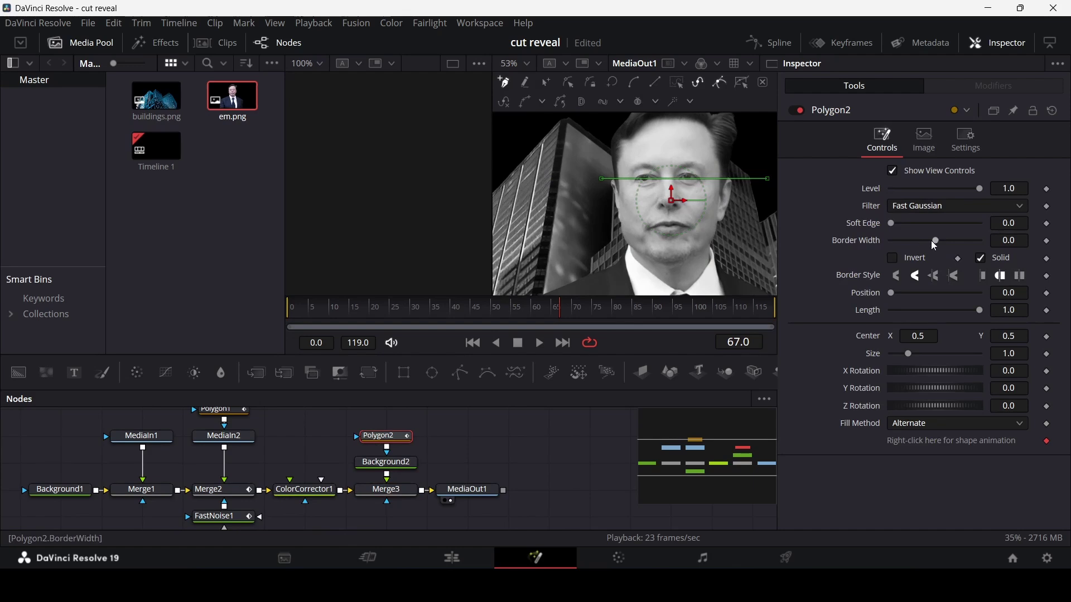
left_click_drag(938, 240, 952, 240)
scroll(643, 192, "down", 2)
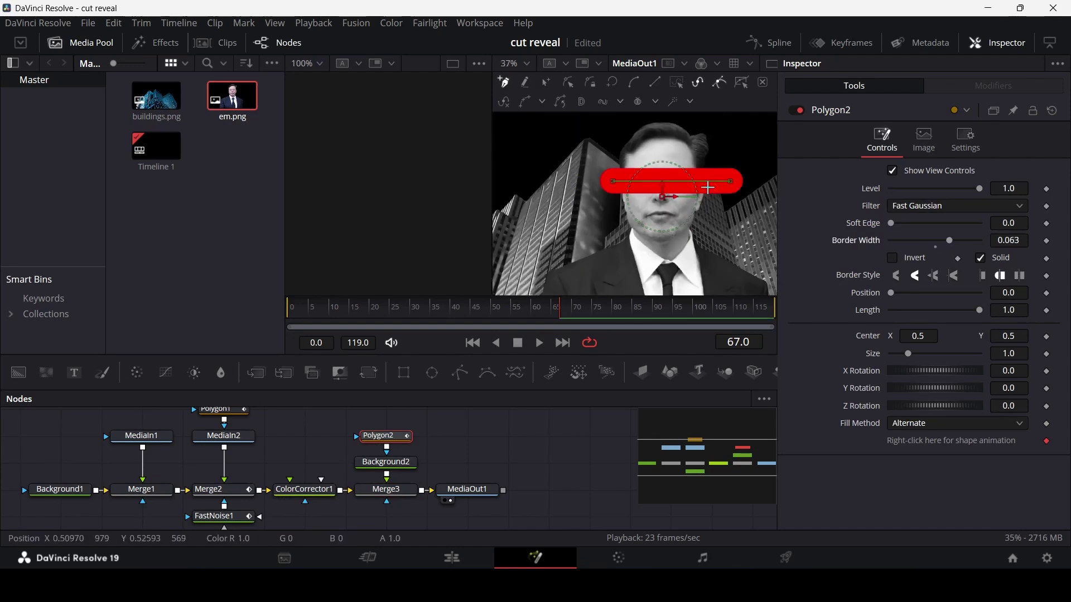
left_click(570, 83)
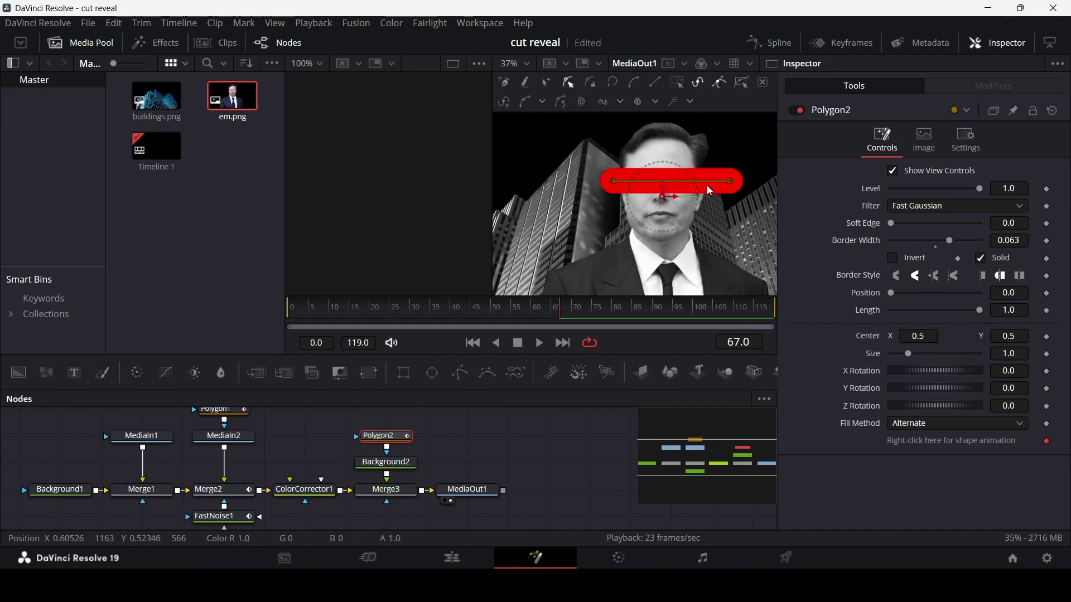
left_click_drag(732, 185, 678, 181)
scroll(677, 181, "up", 2)
Move Polygon2 and Background2 up in the node graph and insert a Displace node between Background2 and Merge3.
left_click_drag(449, 471, 354, 429)
left_click_drag(396, 470, 396, 445)
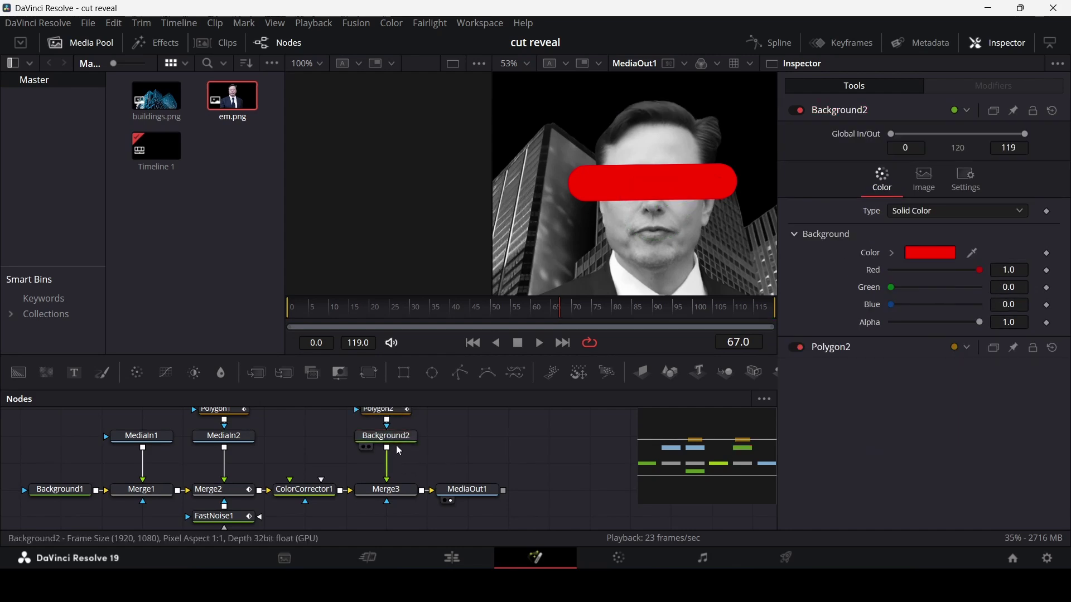
key("shift+space")
type("disp")
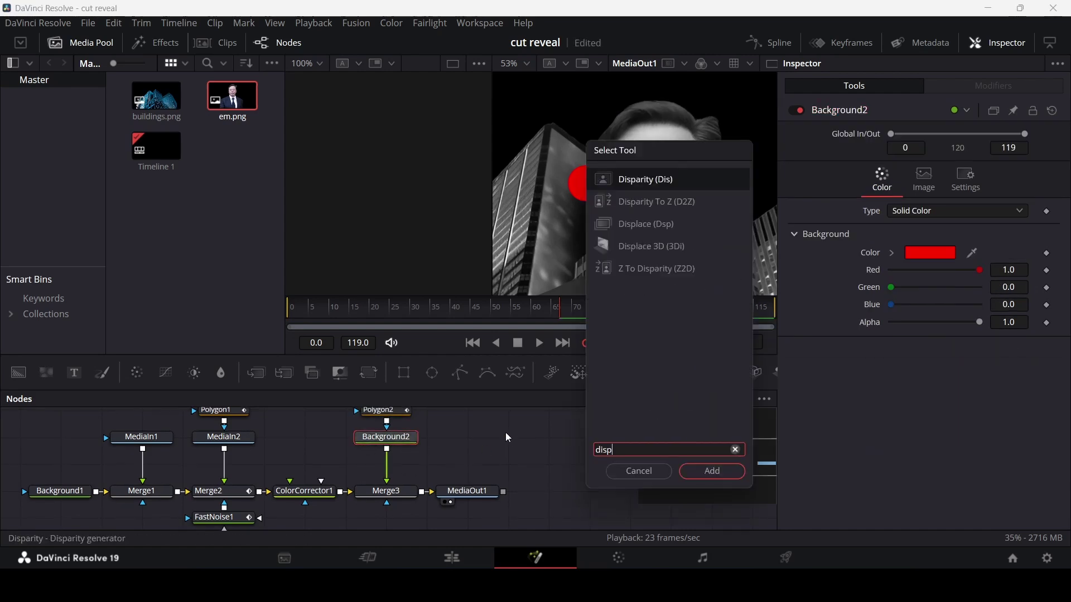
key("Return")
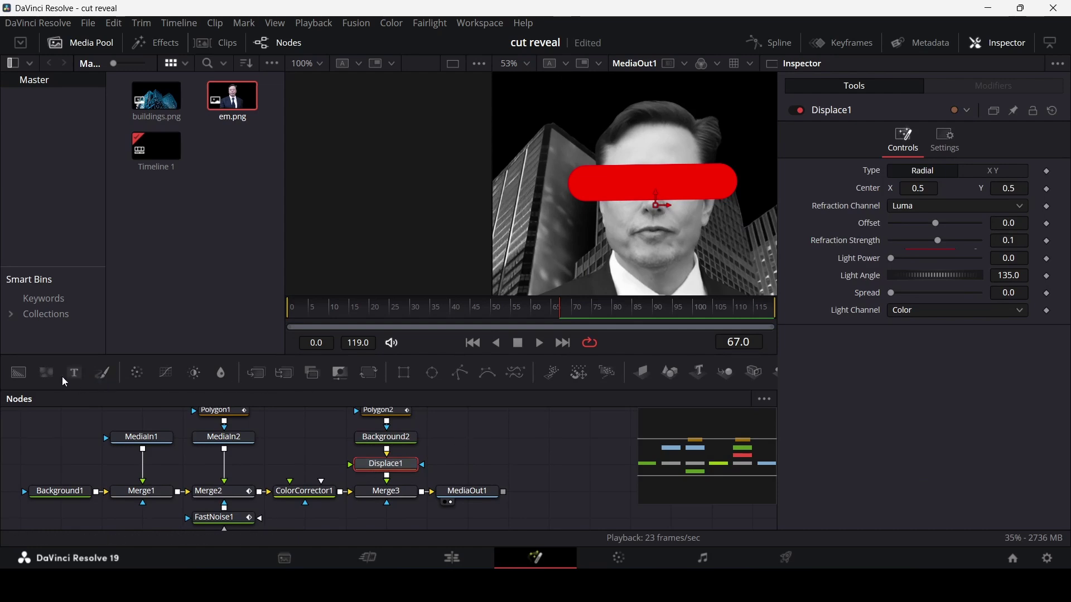
Add a second Fast Noise node beside the Displace node and connect it to the Displace foreground input.
left_click_drag(48, 372, 468, 464)
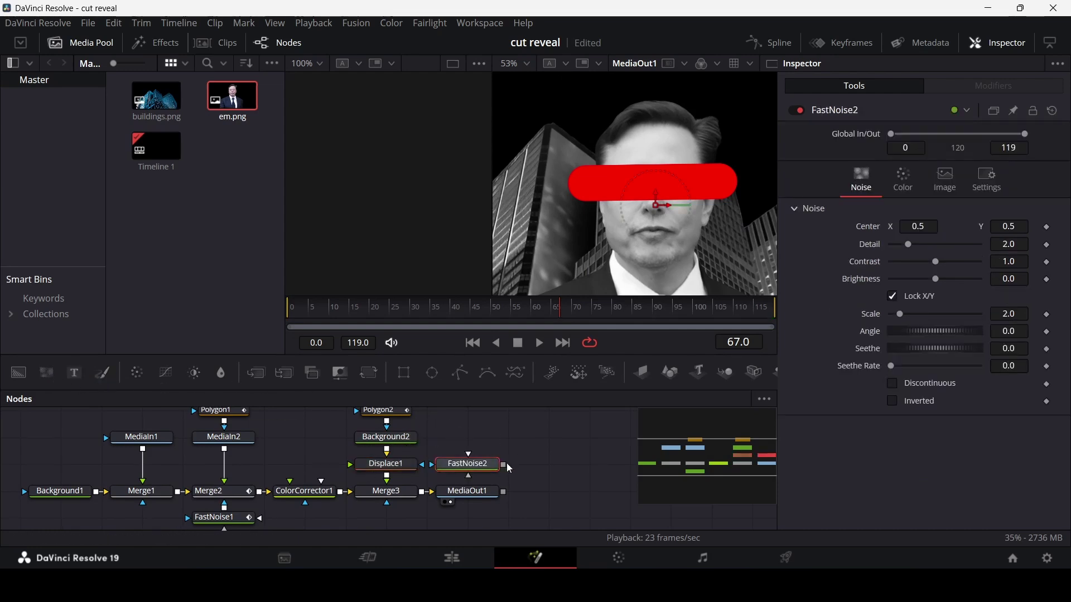
left_click(393, 473, "ctrl")
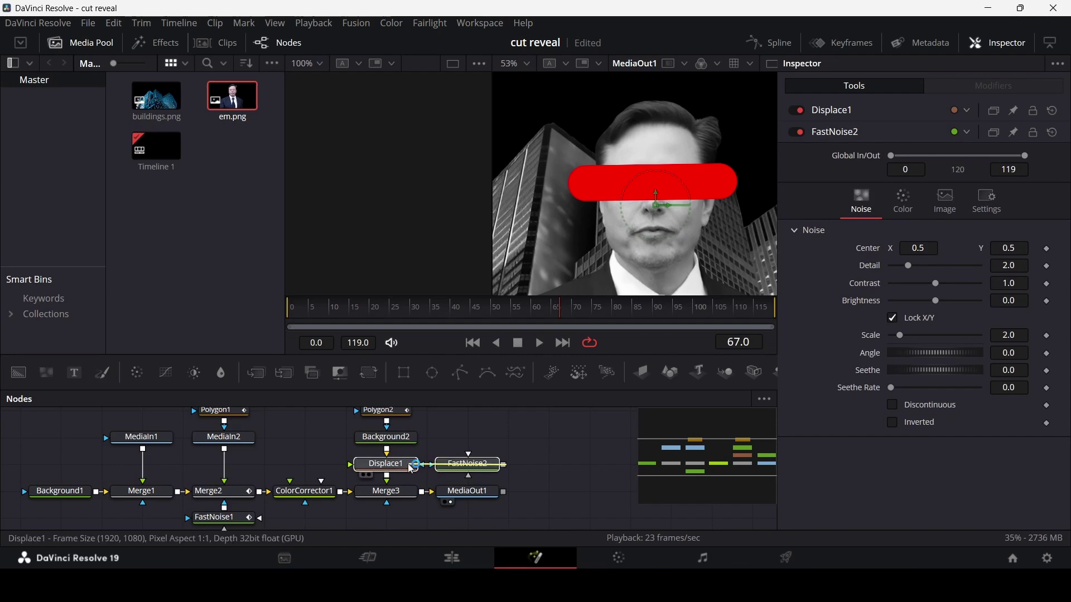
left_click(464, 468)
left_click_drag(465, 469, 522, 470)
key("ctrl+z")
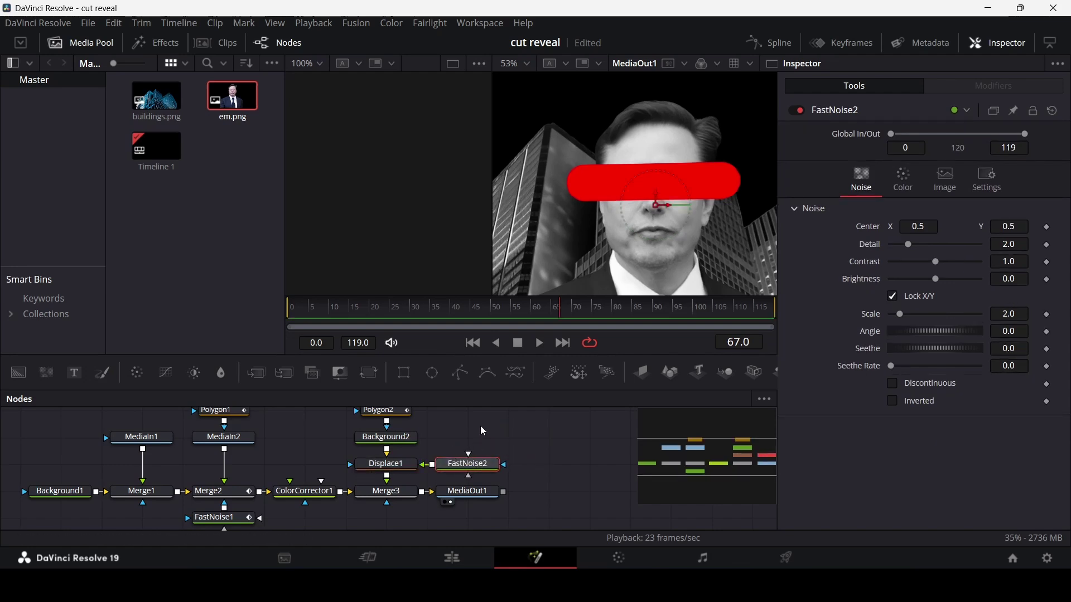
Set the new Fast Noise's detail to 10.0, contrast to 5.0 and scale to about 9.45.
left_click_drag(914, 246, 985, 264)
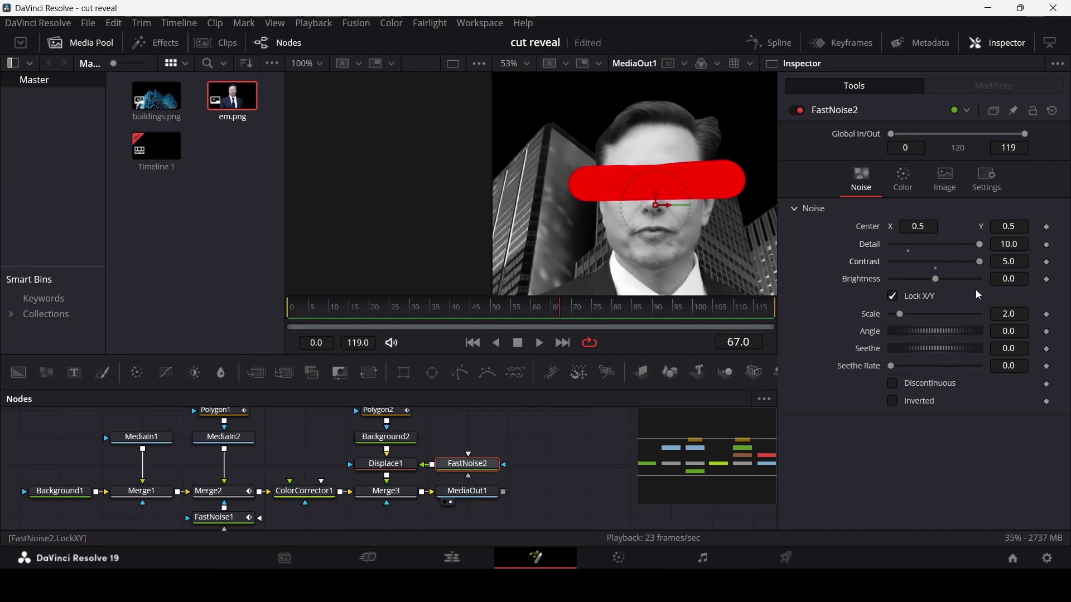
left_click_drag(903, 315, 934, 312)
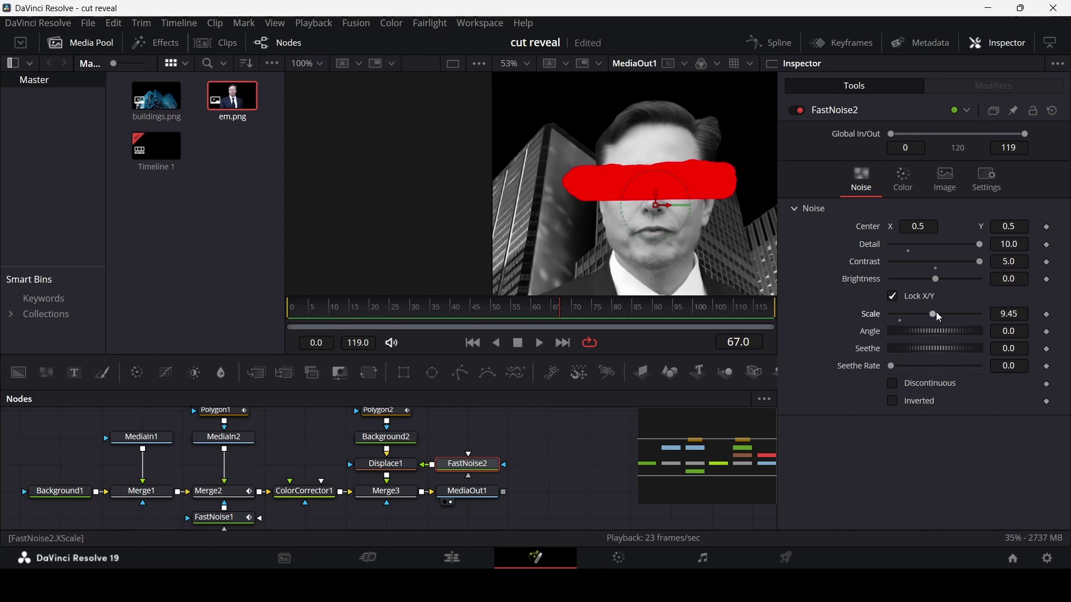
Switch Polygon2's border to flat end caps and lower FastNoise2's scale to about 3.78.
left_click(399, 419)
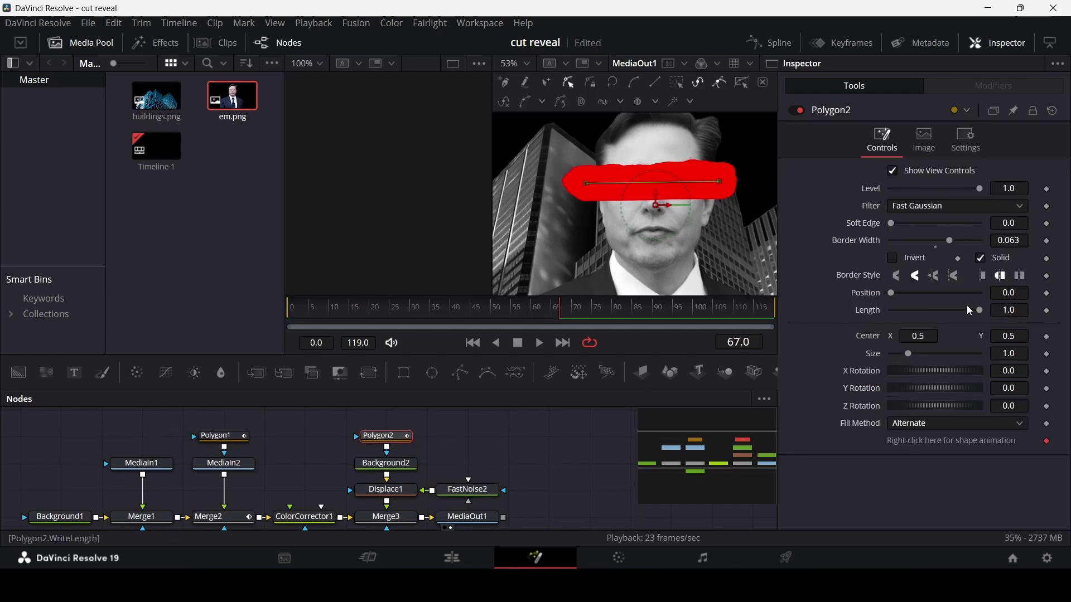
left_click(984, 277)
left_click(476, 490)
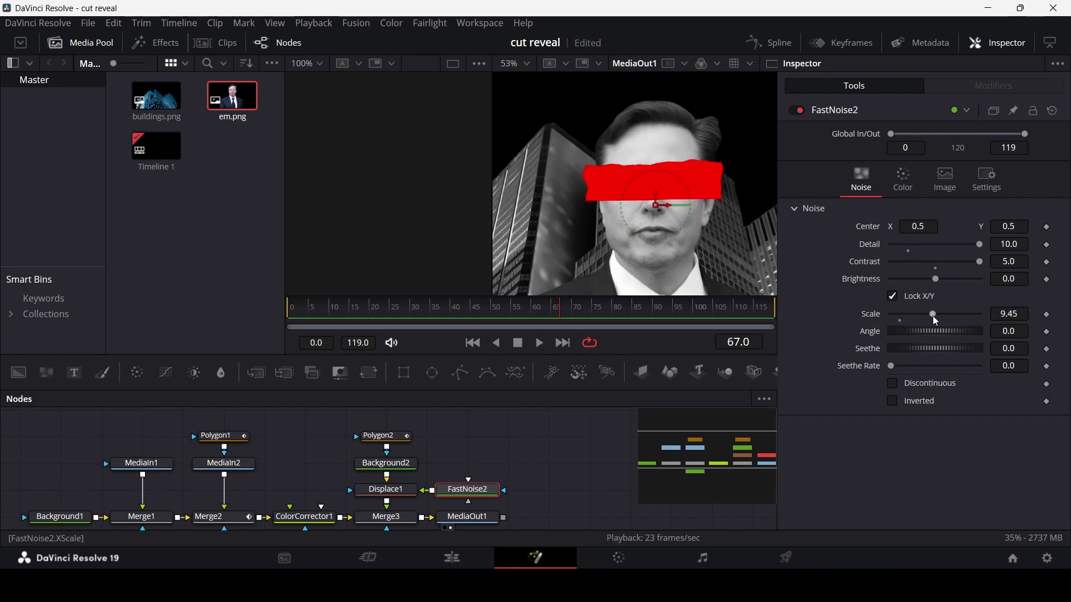
left_click_drag(933, 317, 909, 323)
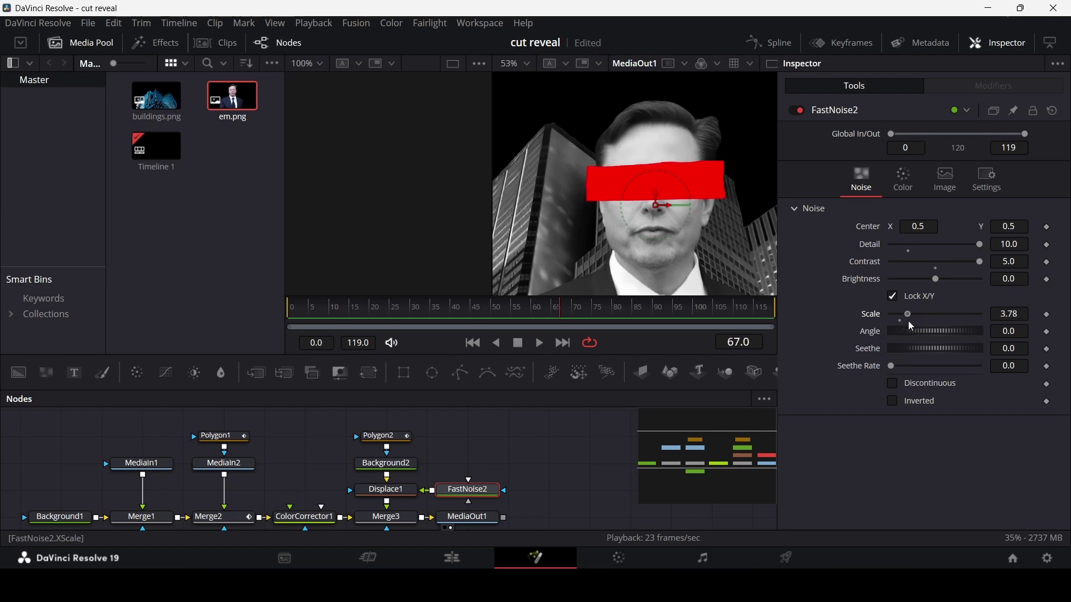
left_click(585, 433)
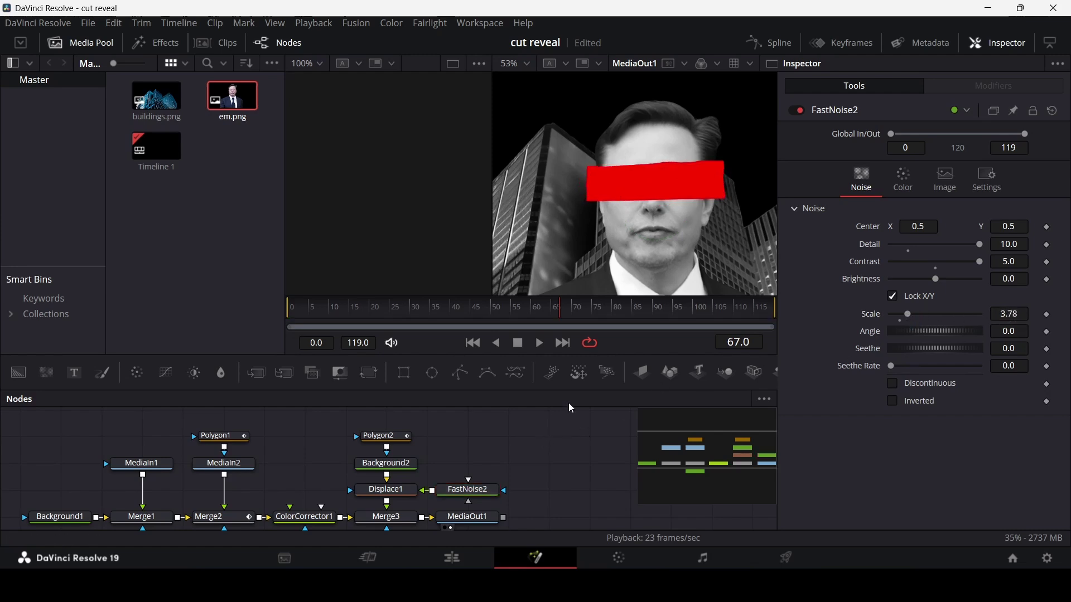
scroll(685, 172, "up", 3)
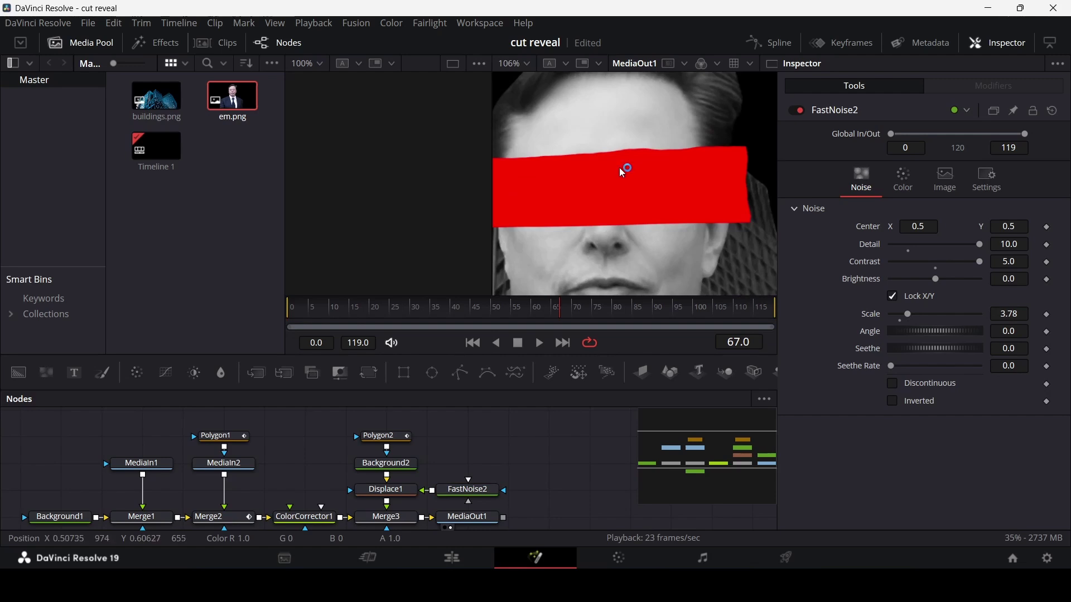
scroll(619, 168, "down", 4)
scroll(621, 177, "up", 2)
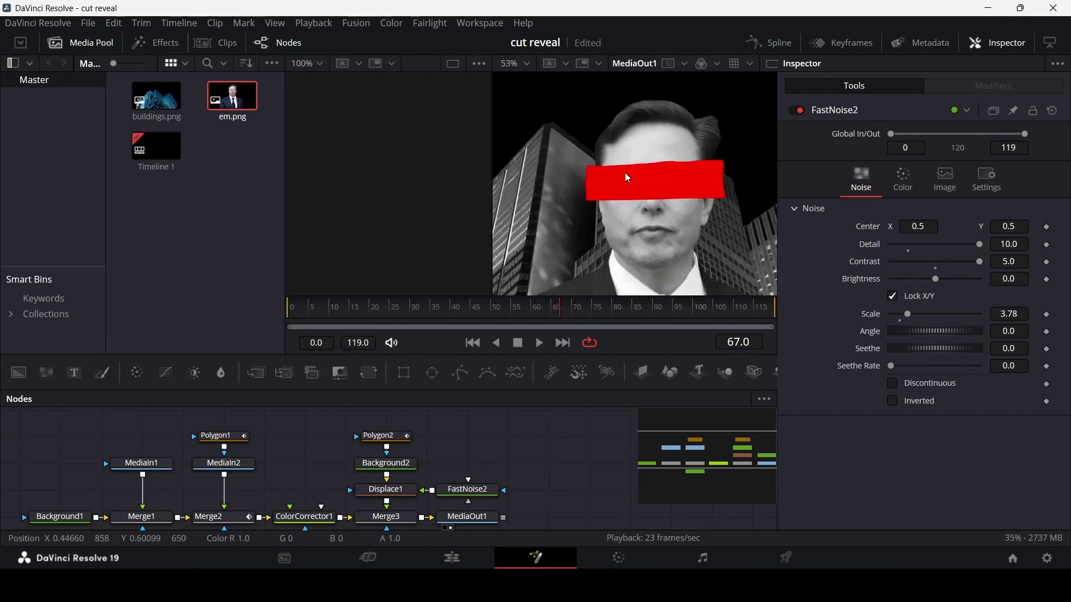
scroll(628, 189, "down", 1)
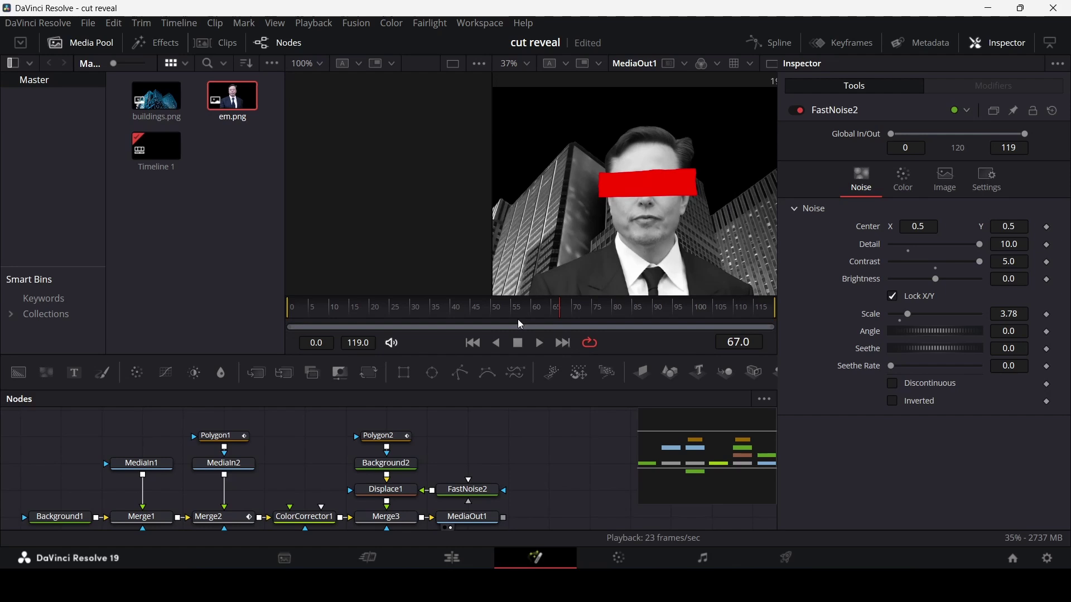
Keyframe Polygon2's length from 0.0 at frame 70 to 1.0 at frame 80 and play back the bar's reveal.
left_click_drag(518, 321, 574, 322)
left_click(385, 435)
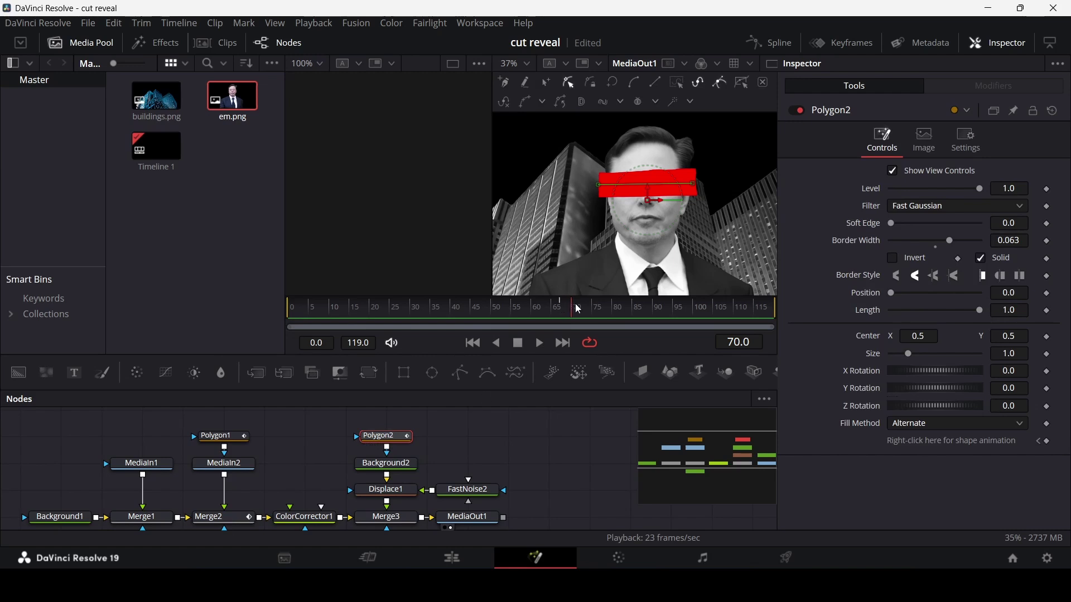
left_click_drag(574, 307, 614, 313)
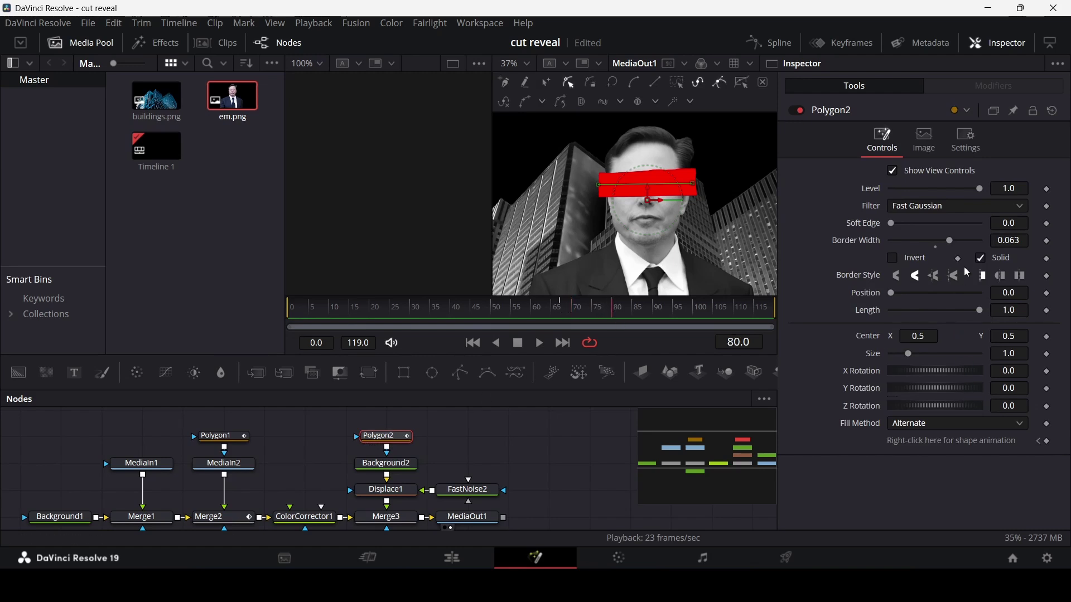
left_click(1047, 311)
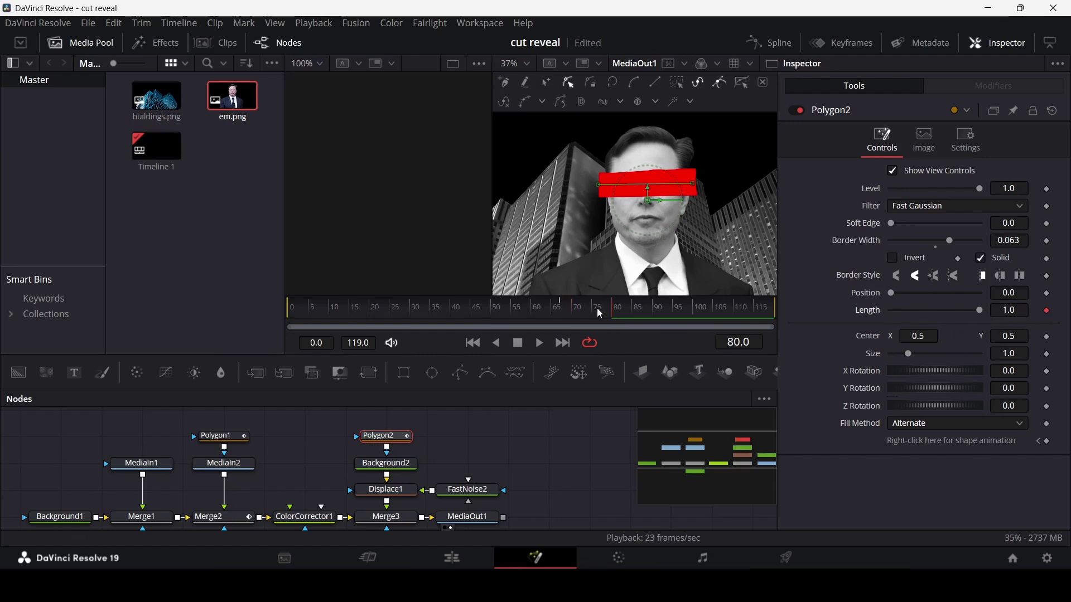
left_click_drag(601, 314, 569, 322)
left_click_drag(981, 311, 839, 319)
left_click(595, 436)
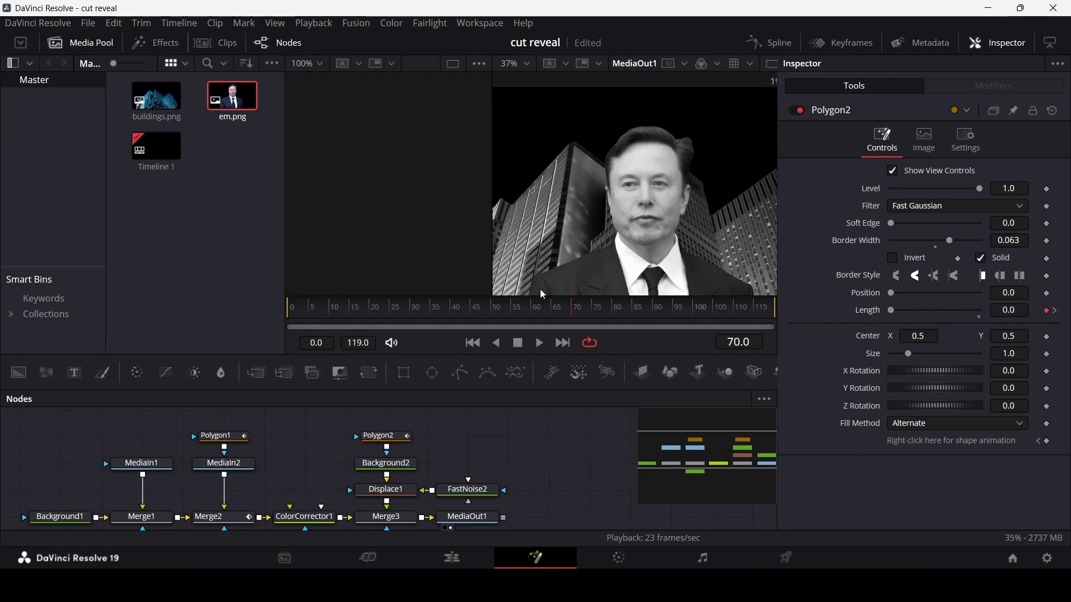
left_click(511, 306)
key("space")
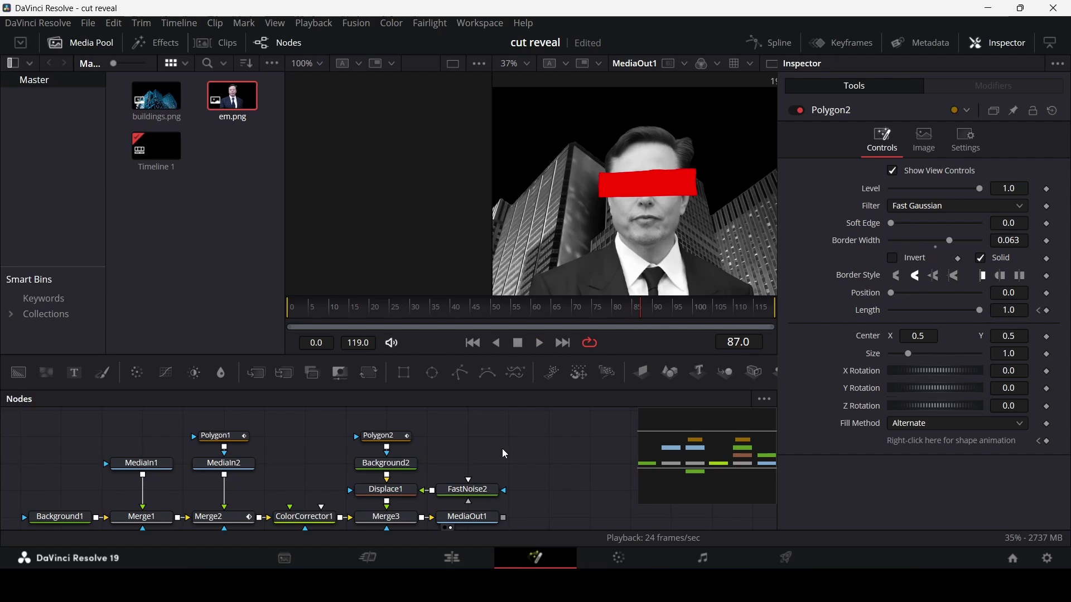
Keyframe Merge2's Center Y to 0.292627 at frame 119 and play back the portrait's slow downward drift.
left_click(252, 517)
scroll(257, 515, "down", 1)
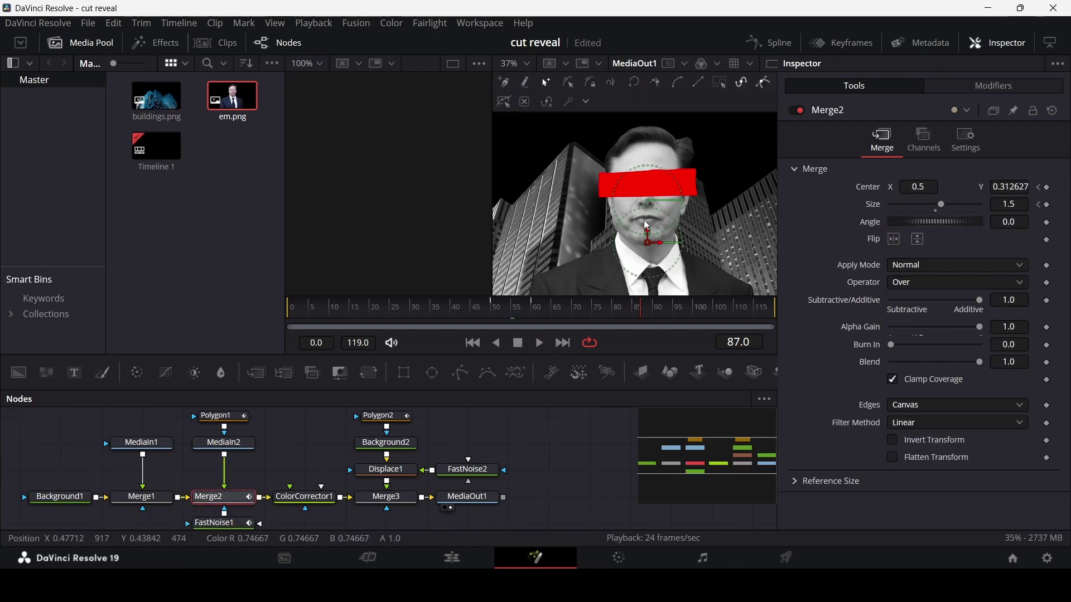
left_click(512, 313)
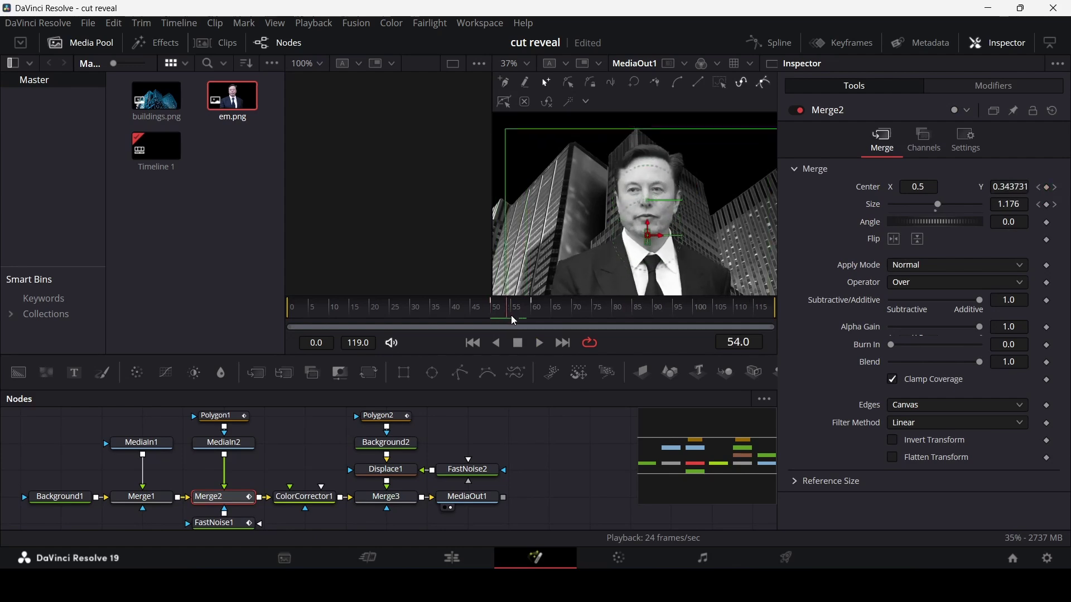
left_click_drag(512, 316, 533, 316)
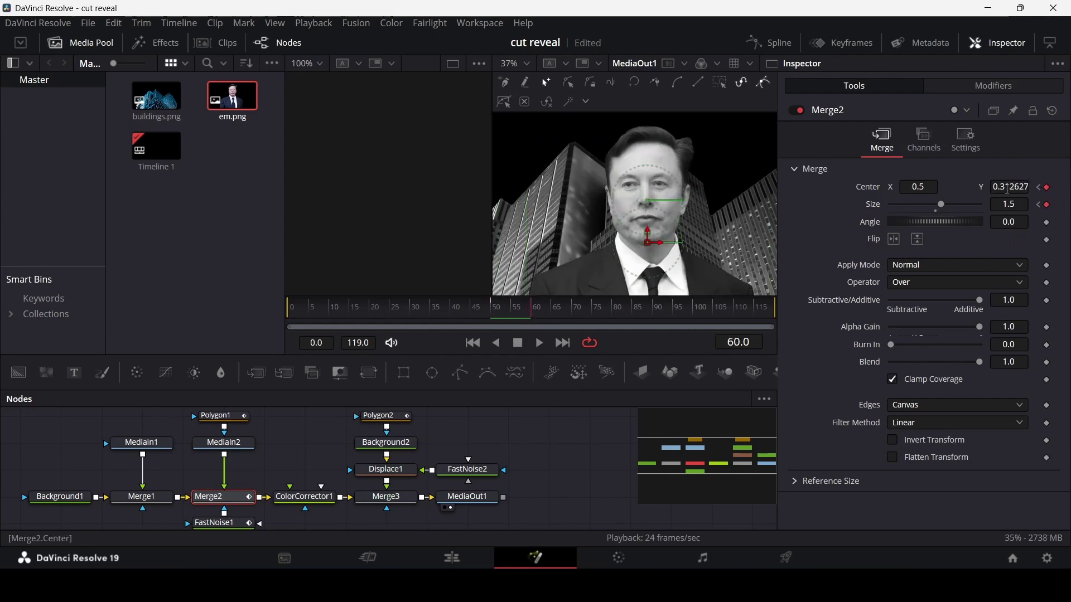
key("End")
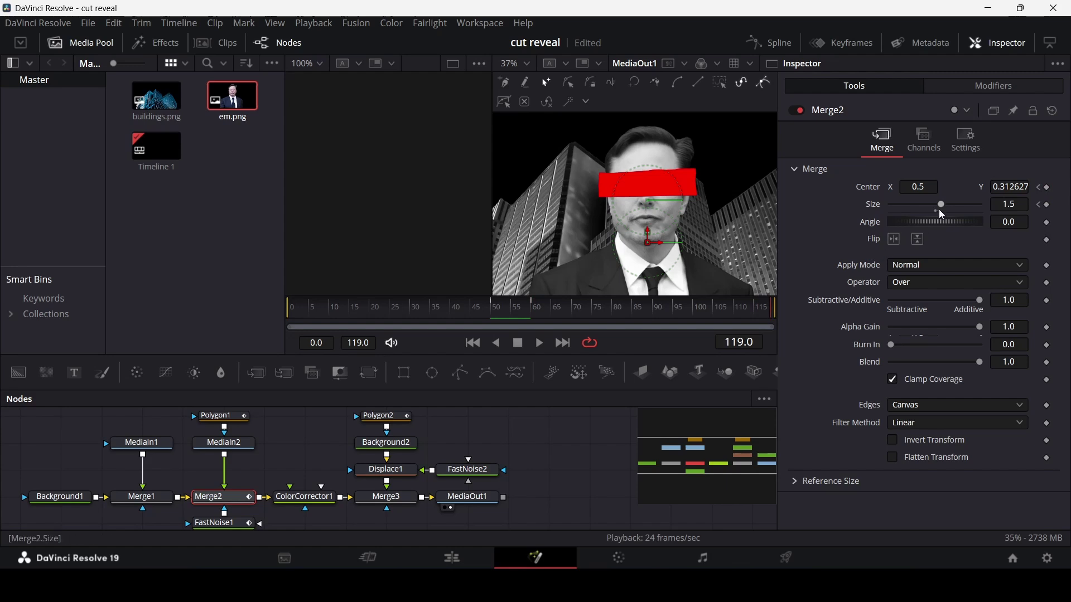
scroll(1012, 190, "down", 2)
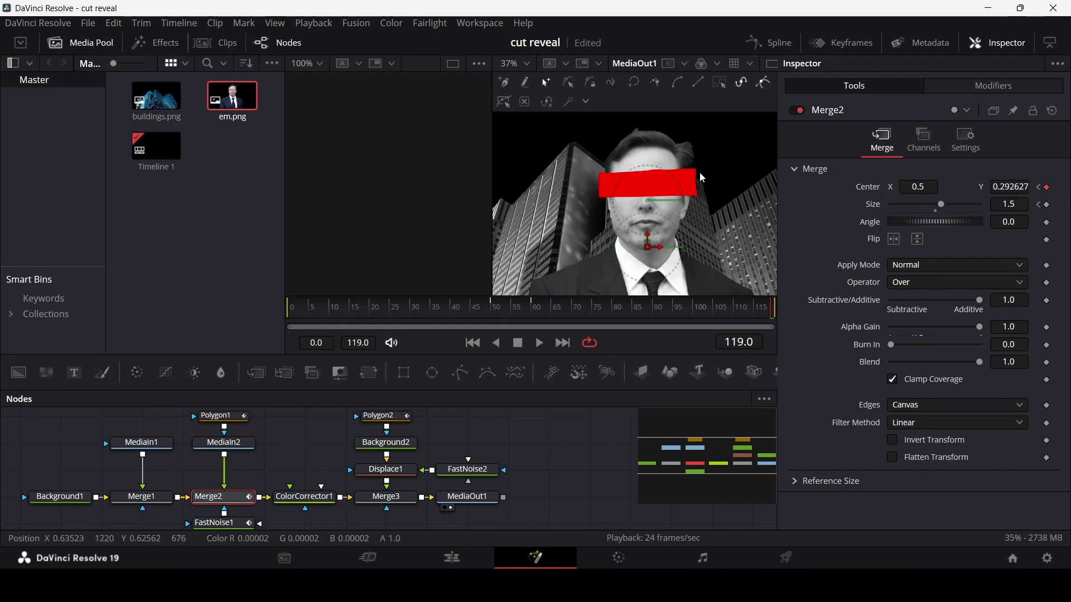
left_click(524, 310)
key("space")
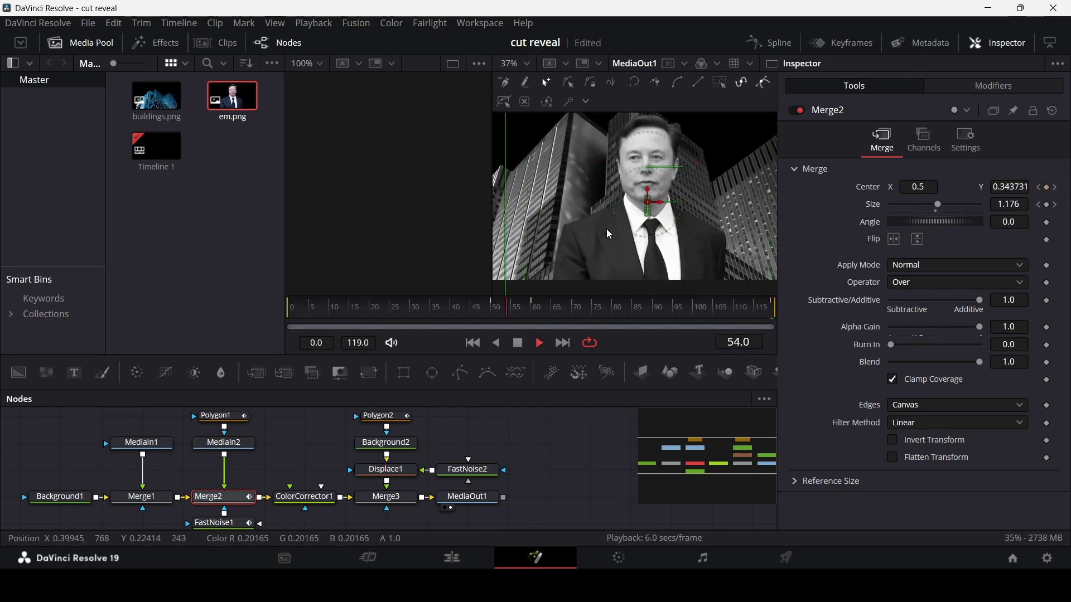
key("space")
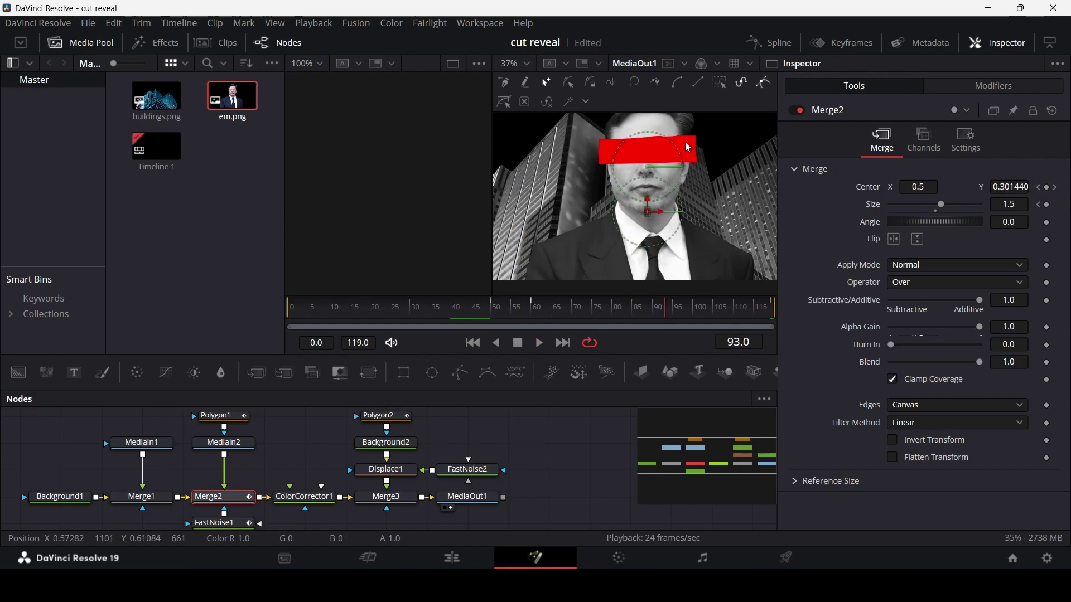
Keyframe Polygon2's center at frame 70, shift the red bar slightly down at frame 119, and preview the motion.
left_click(387, 416)
left_click_drag(536, 308, 575, 322)
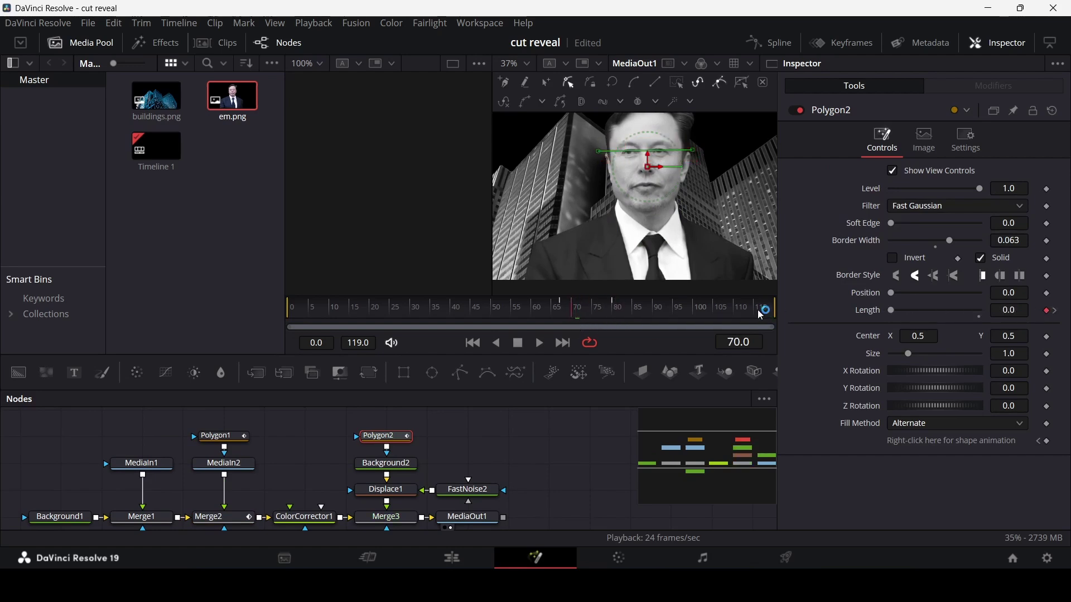
left_click(1047, 337)
key("End")
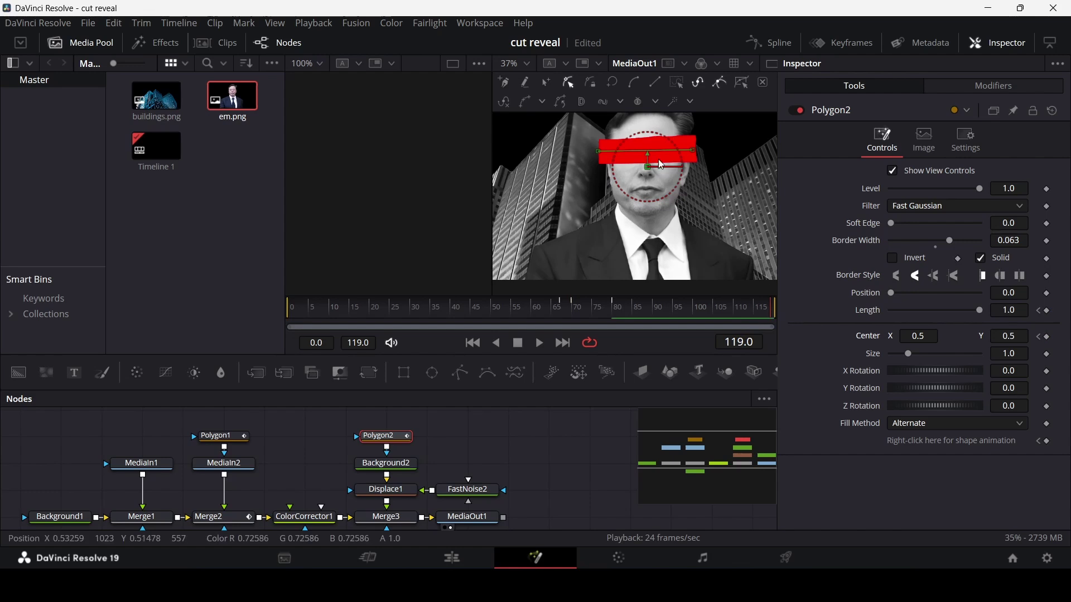
left_click_drag(649, 160, 649, 163)
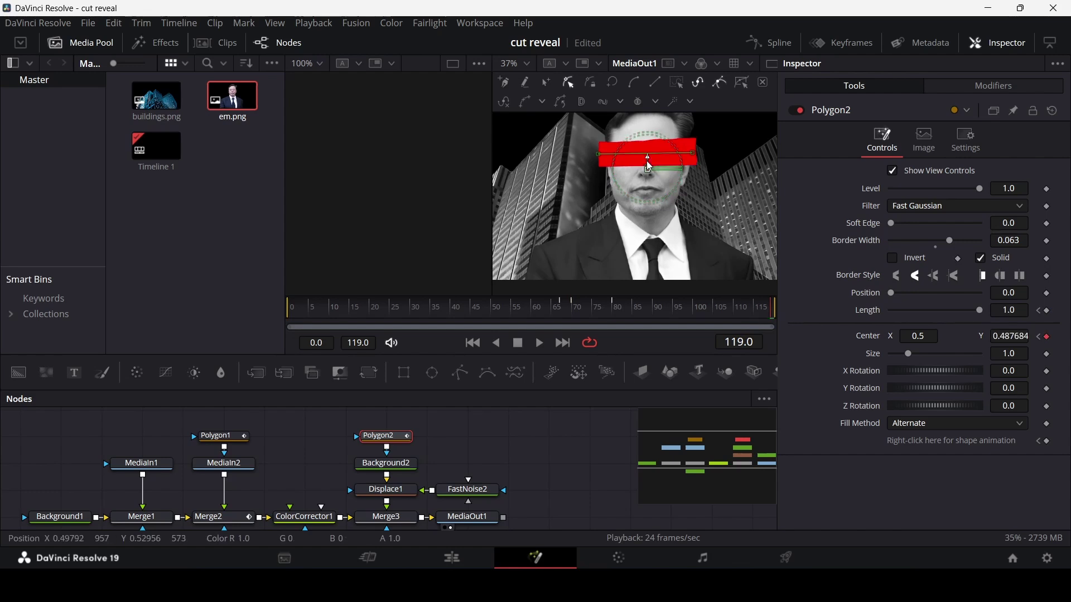
left_click(520, 307)
key("space")
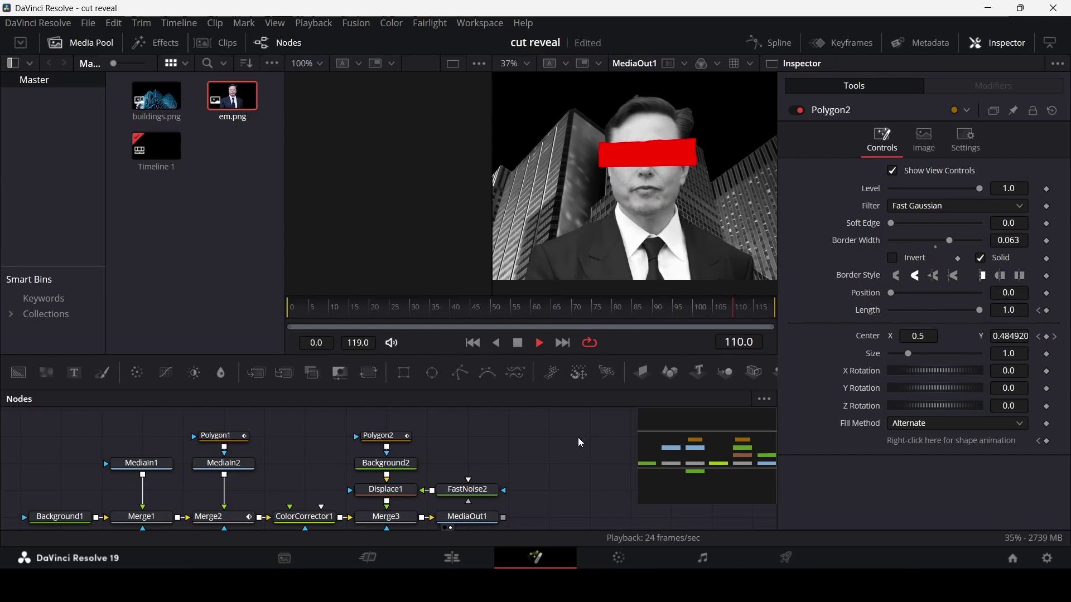
key("space")
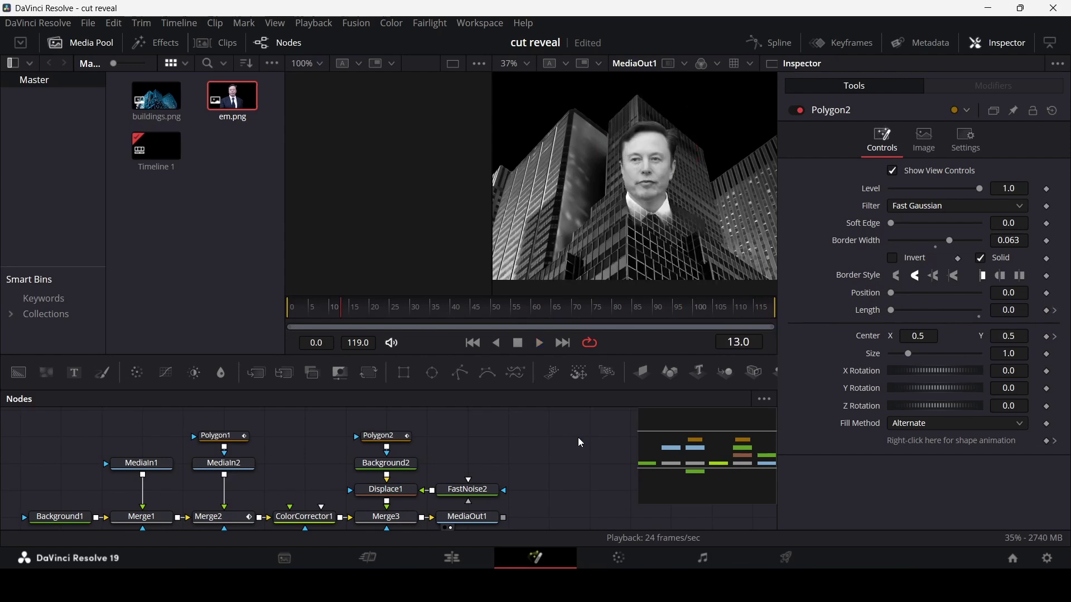
Save the project and play back the full animation with the whole frame in view.
key("ctrl+s")
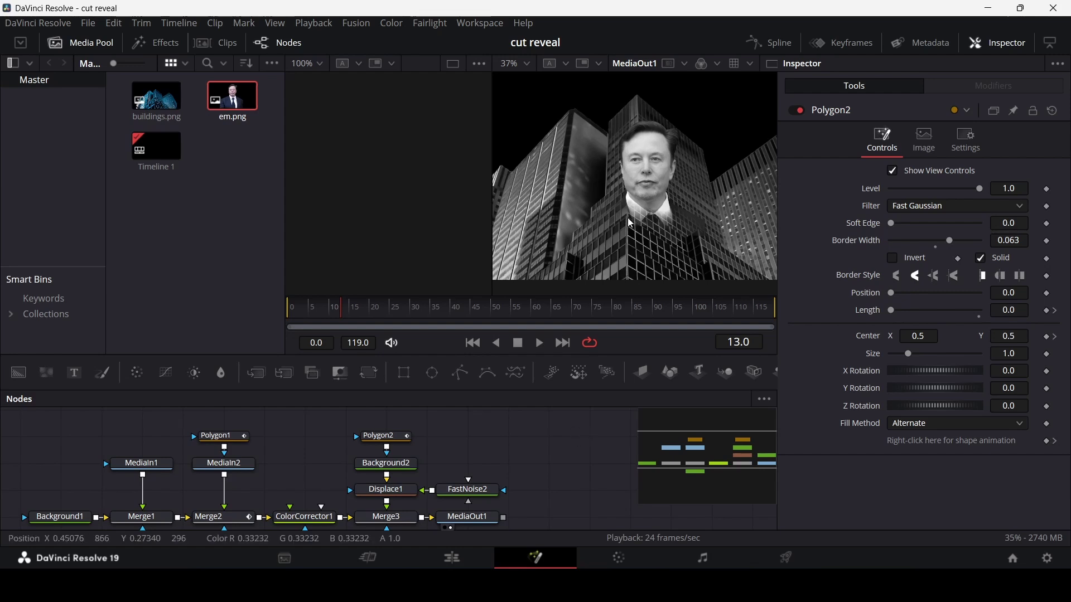
scroll(635, 219, "down", 2)
left_click_drag(637, 197, 638, 227)
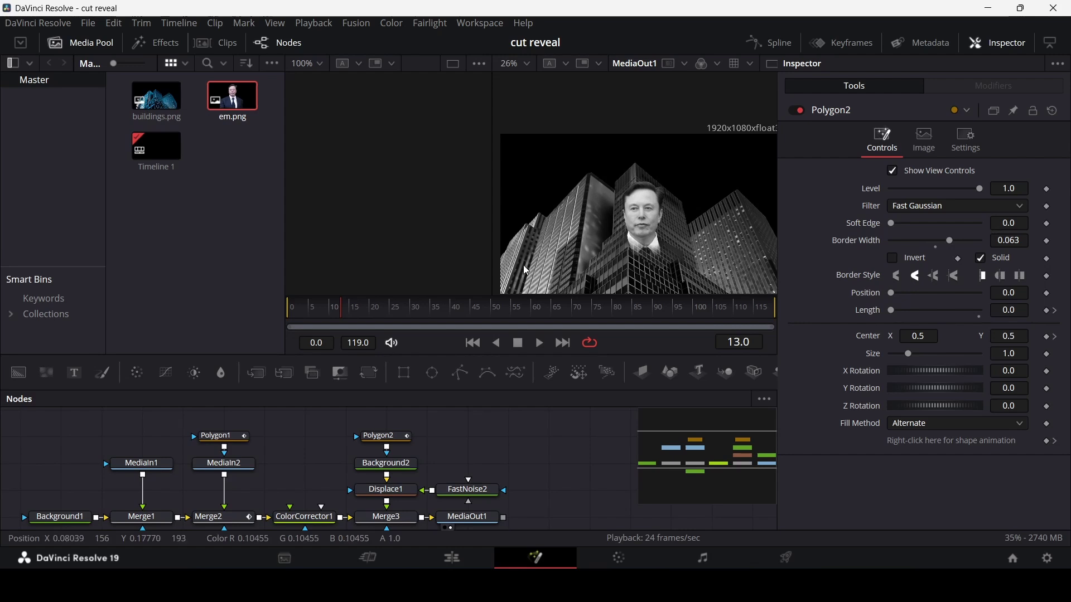
left_click_drag(527, 271, 554, 256)
key("space")
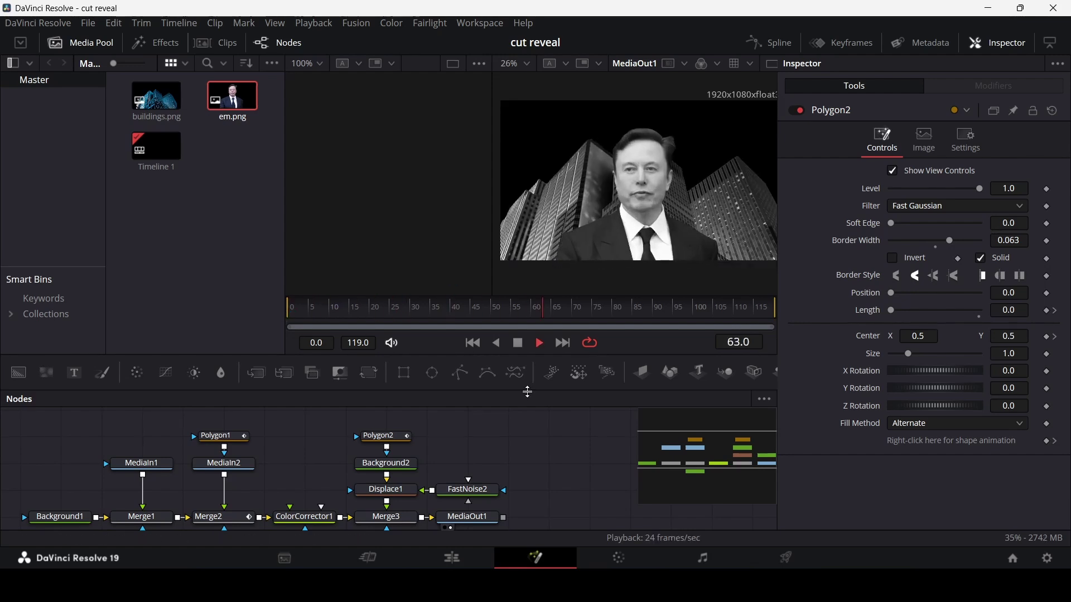
key("space")
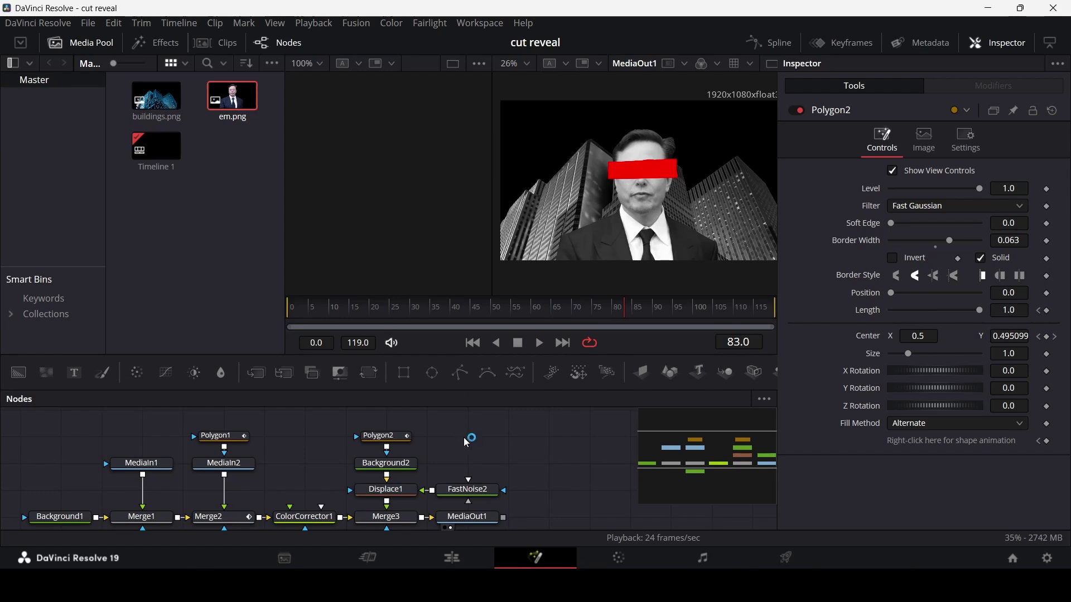
Move Merge3, MediaOut1 and the red-bar nodes aside and insert a Brightness Contrast node after ColorCorrector1.
left_click_drag(374, 418, 564, 516)
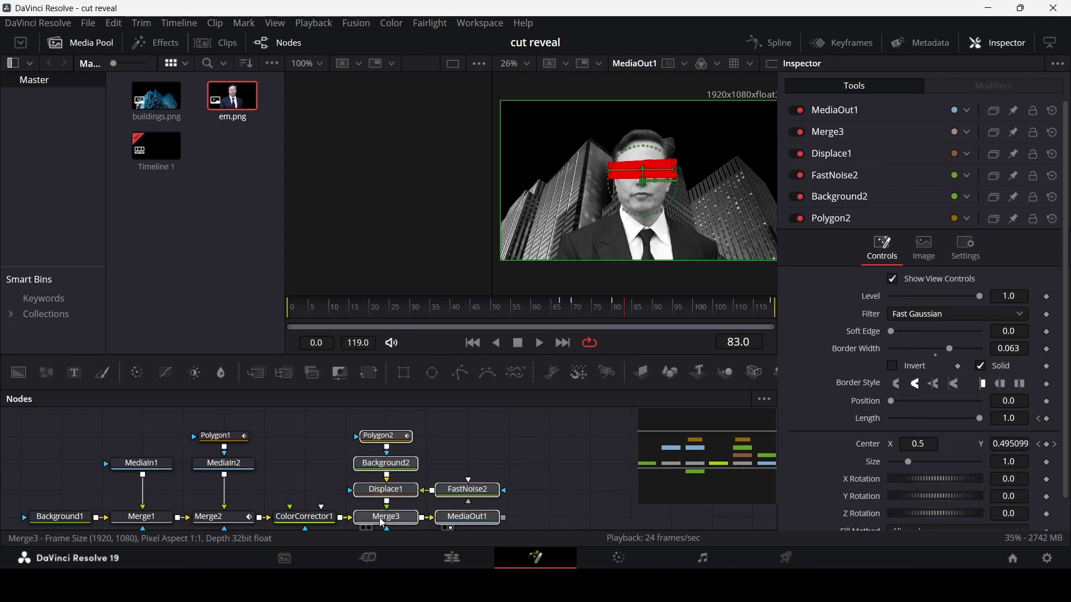
left_click_drag(387, 517, 509, 518)
left_click(310, 517)
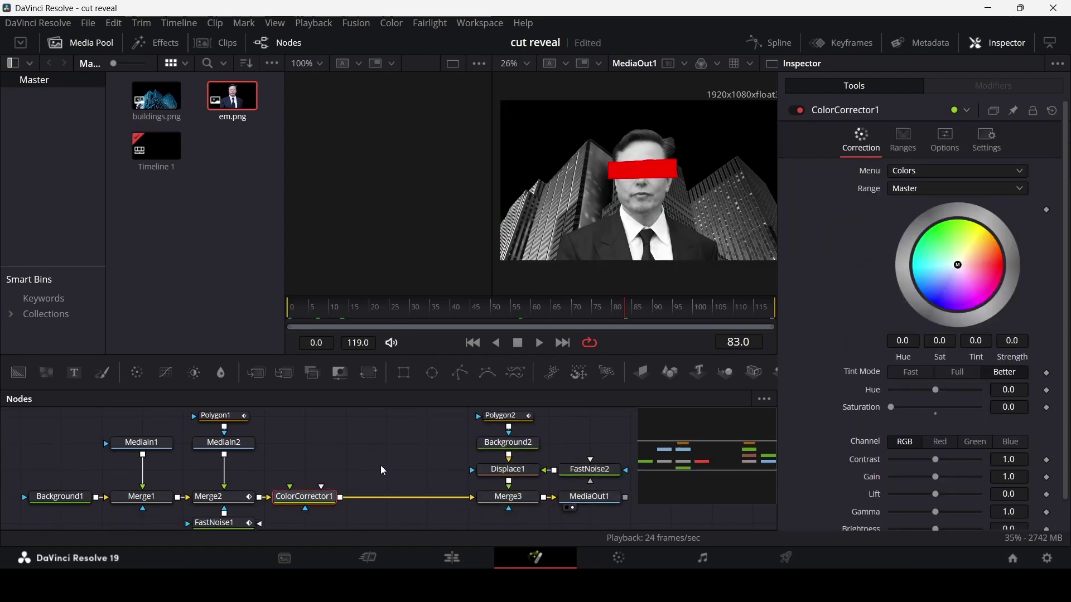
left_click(202, 374)
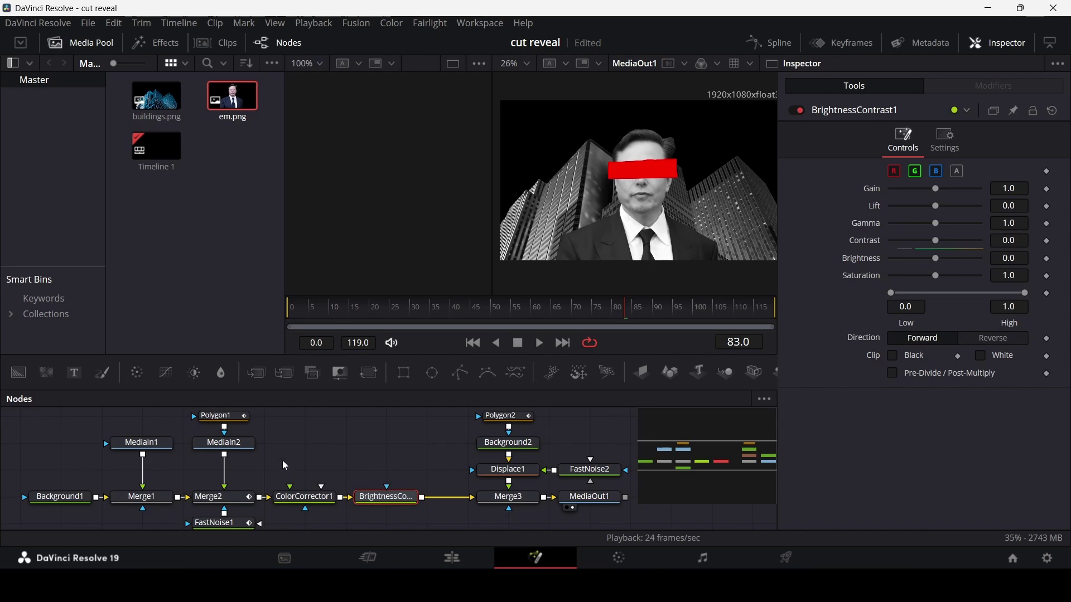
left_click_drag(314, 434, 115, 523)
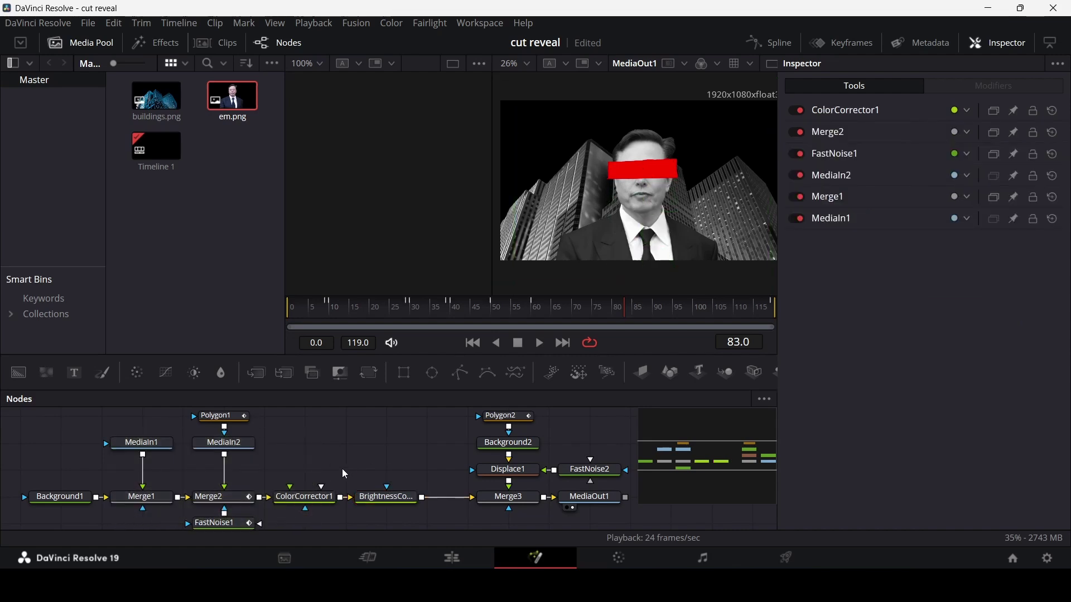
Keyframe BrightnessContrast1's Gain at 1.0 on frame 50 and raise it to about 2.21 on frame 65.
left_click(398, 498)
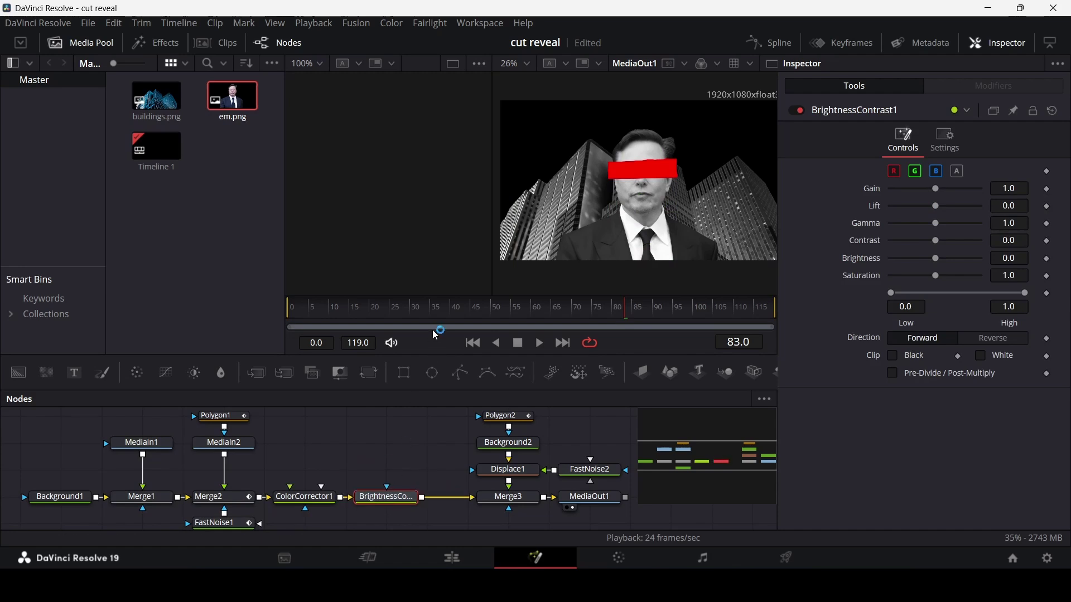
left_click_drag(405, 310, 493, 325)
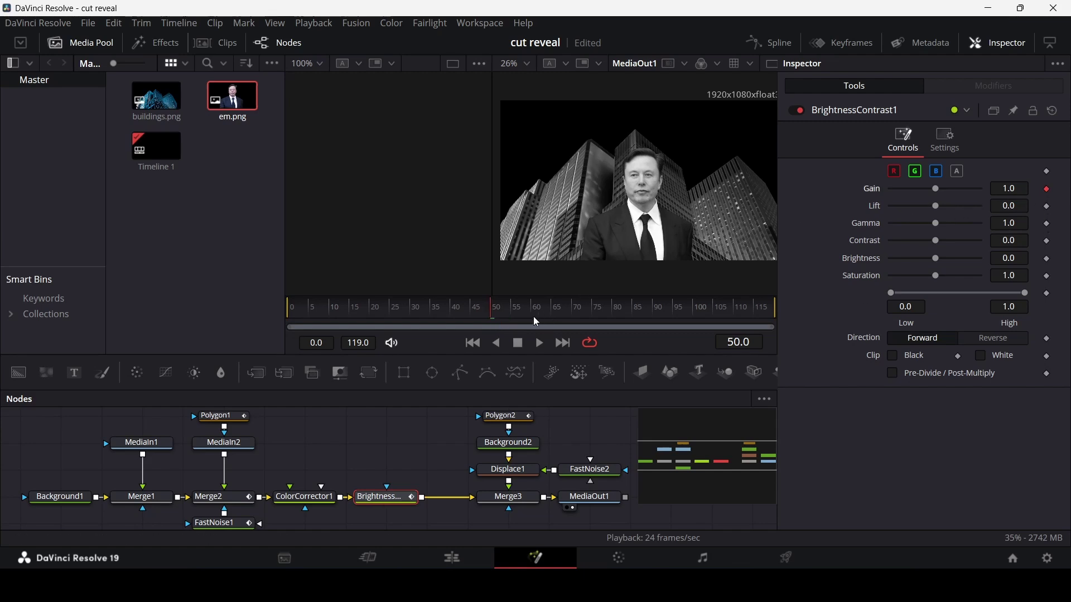
left_click_drag(527, 309, 553, 316)
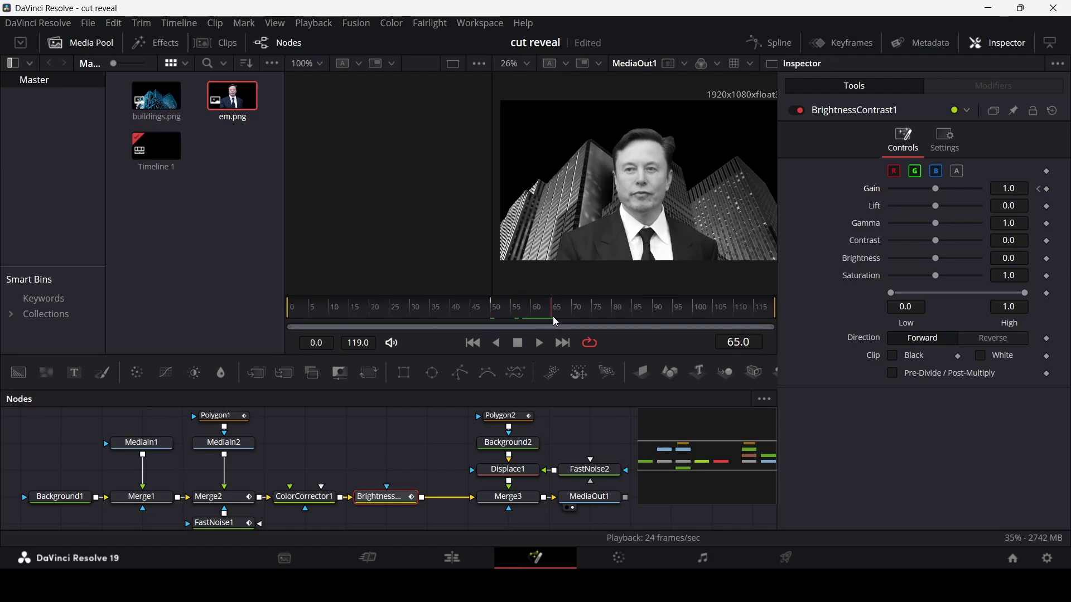
left_click_drag(938, 193, 950, 190)
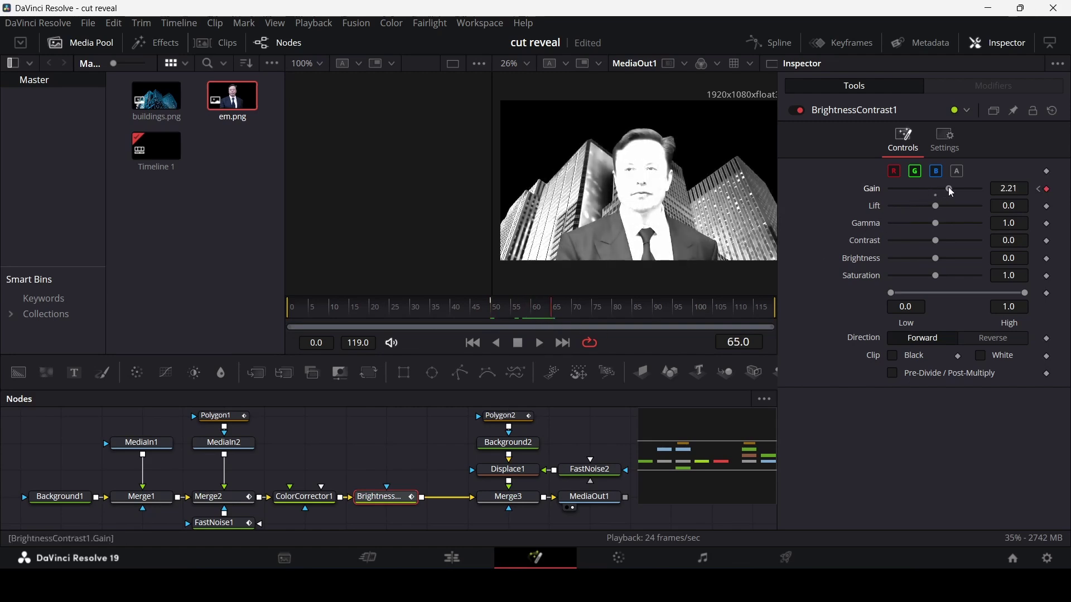
Bring BrightnessContrast1's Gain back to 1.0 at frame 70 and play back the brightness flash.
left_click_drag(606, 316, 573, 323)
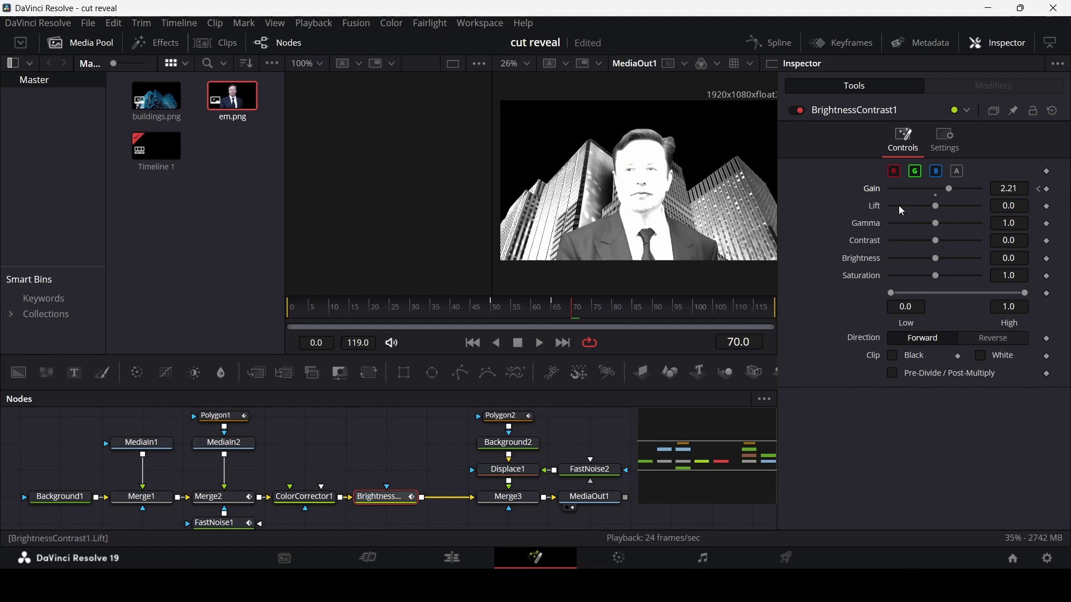
left_click(1009, 189)
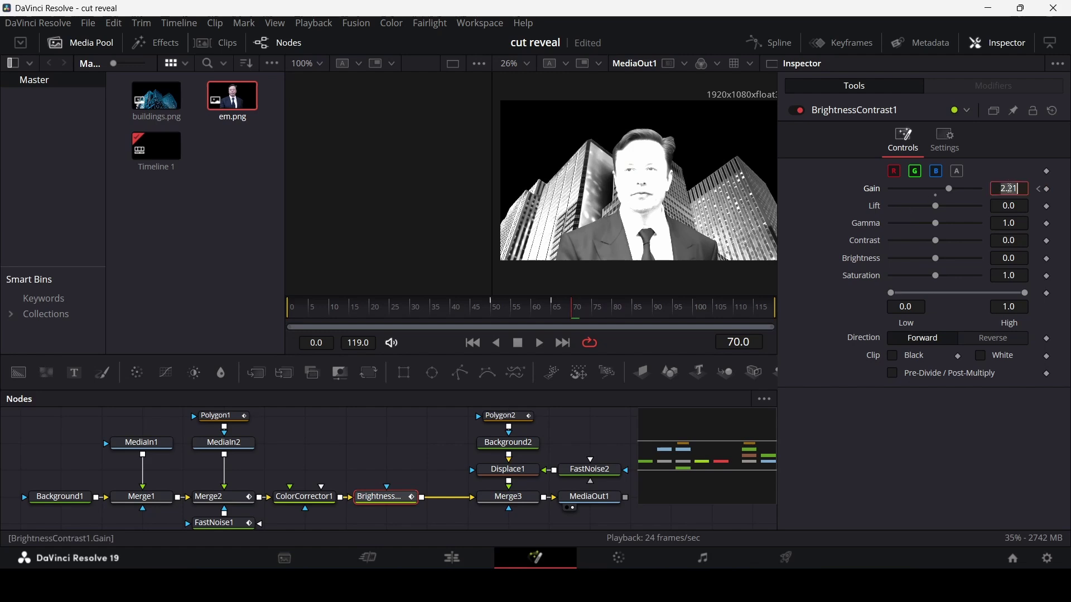
left_click(461, 307)
left_click(445, 417)
key("space")
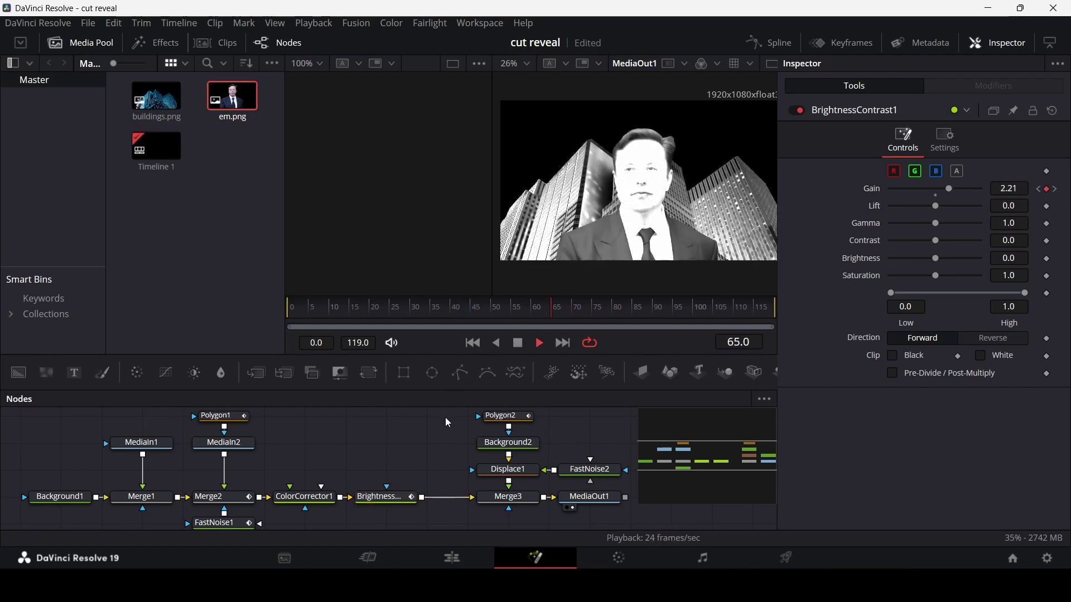
key("space")
Set BrightnessContrast1's Gain to 2.0 at frame 65 and play back the softer flash.
left_click(396, 502)
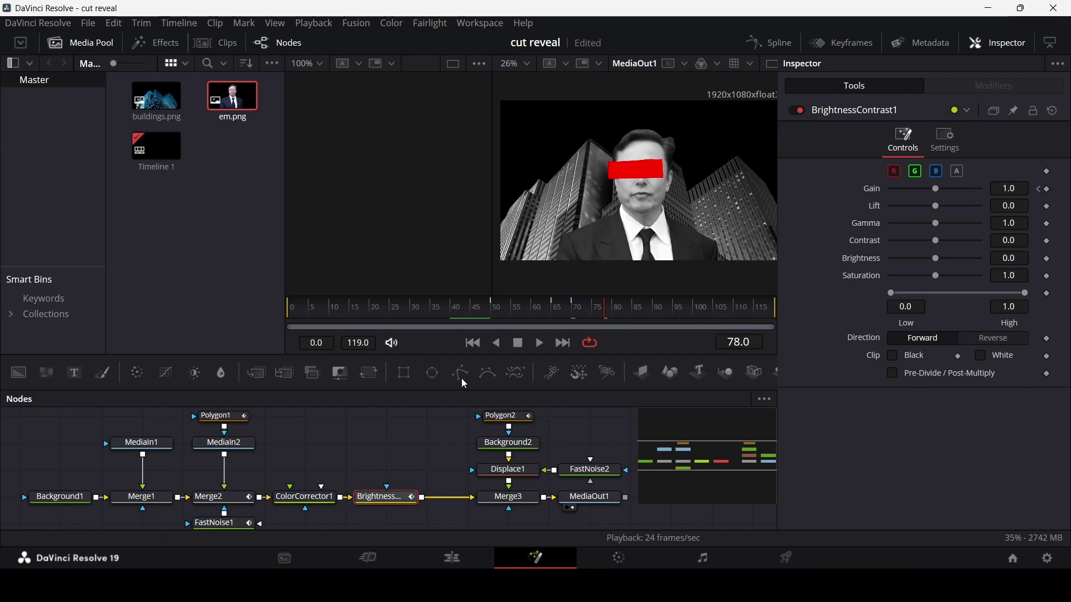
left_click_drag(533, 316, 555, 315)
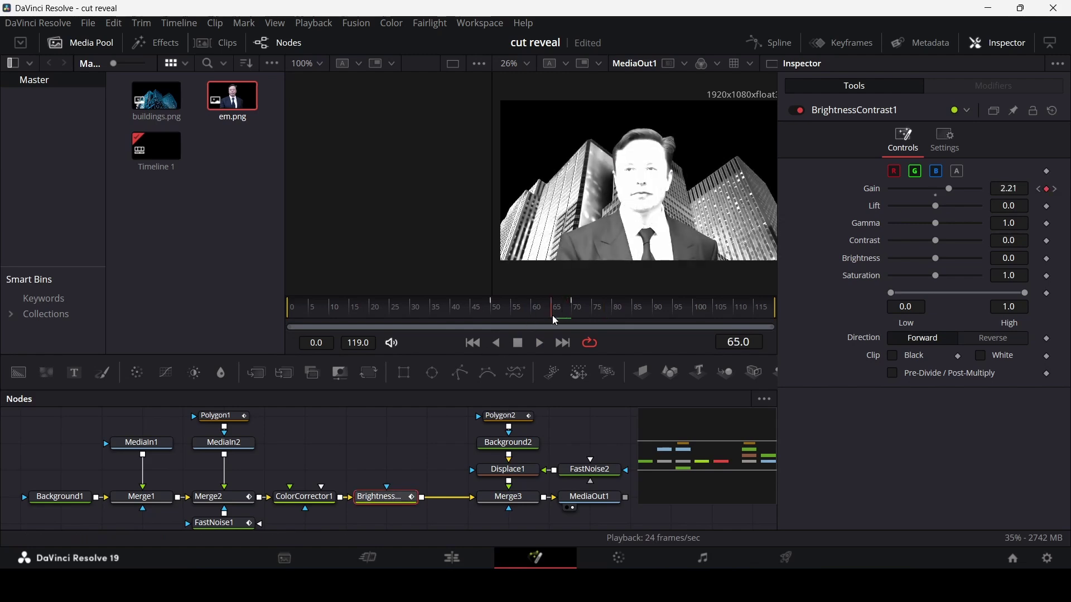
left_click(1012, 189)
key("BackSpace")
key("BackSpace")
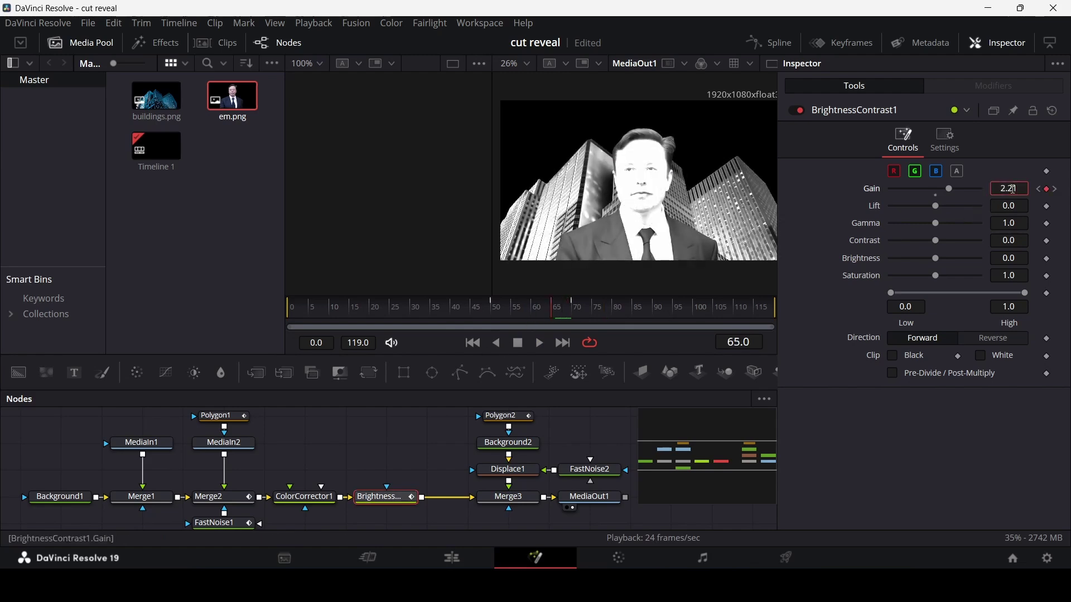
key("BackSpace")
key("BackSpace")
type("1")
key("Tab")
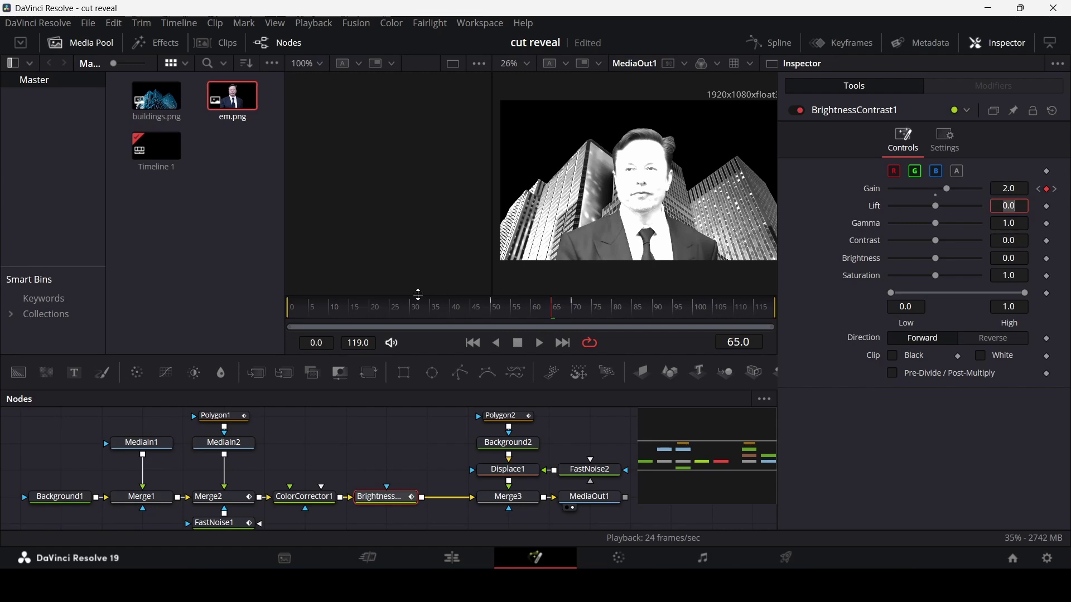
left_click(443, 308)
left_click(437, 434)
key("space")
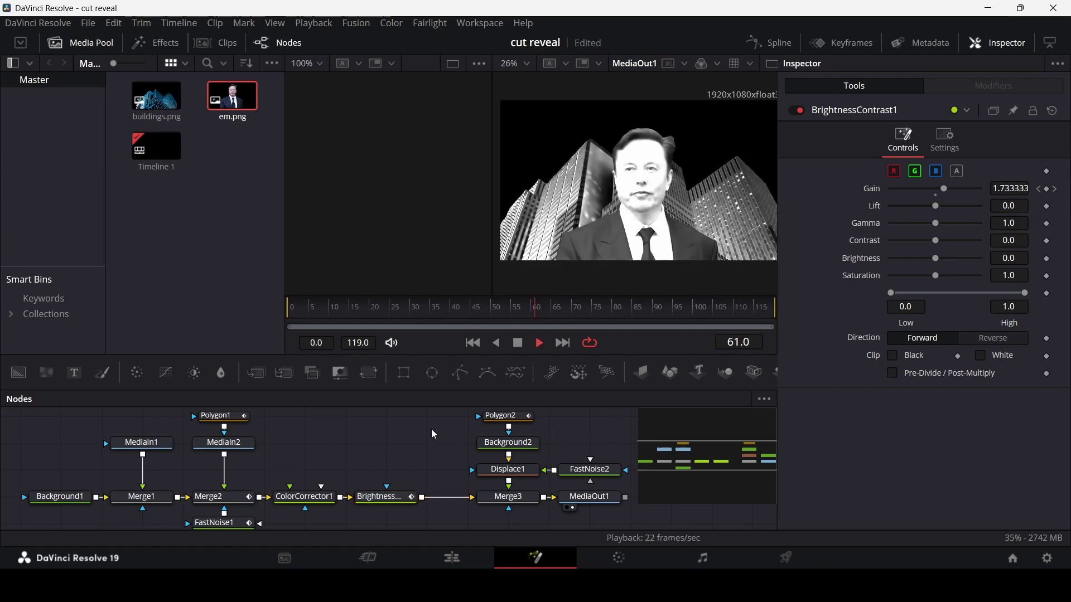
left_click(457, 310)
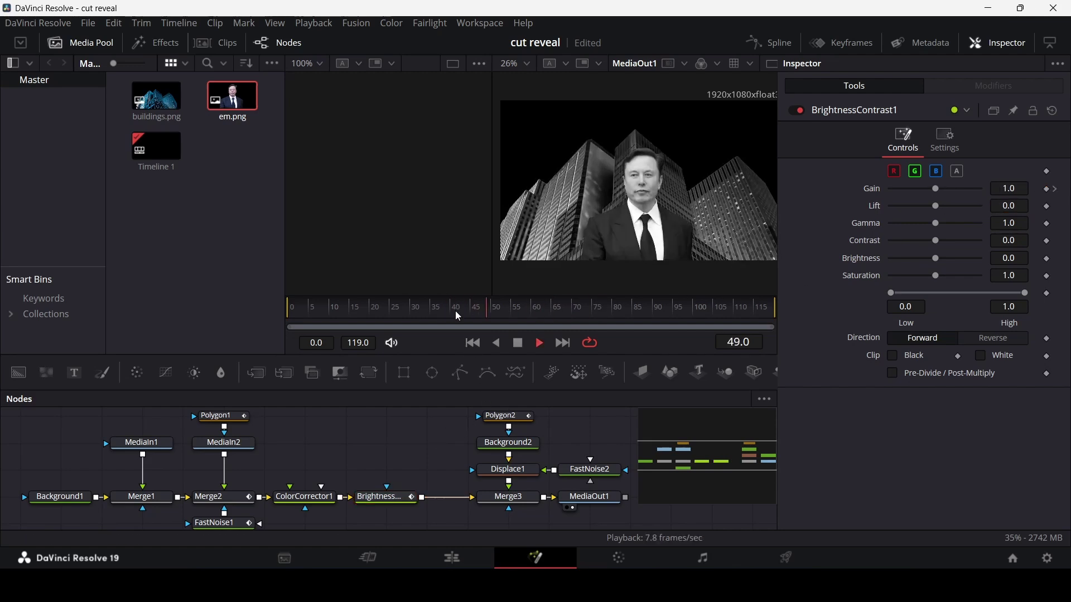
Scrub through the flash and keyframe BrightnessContrast1's Gain to 2.0 at frame 60.
left_click_drag(456, 310, 549, 313)
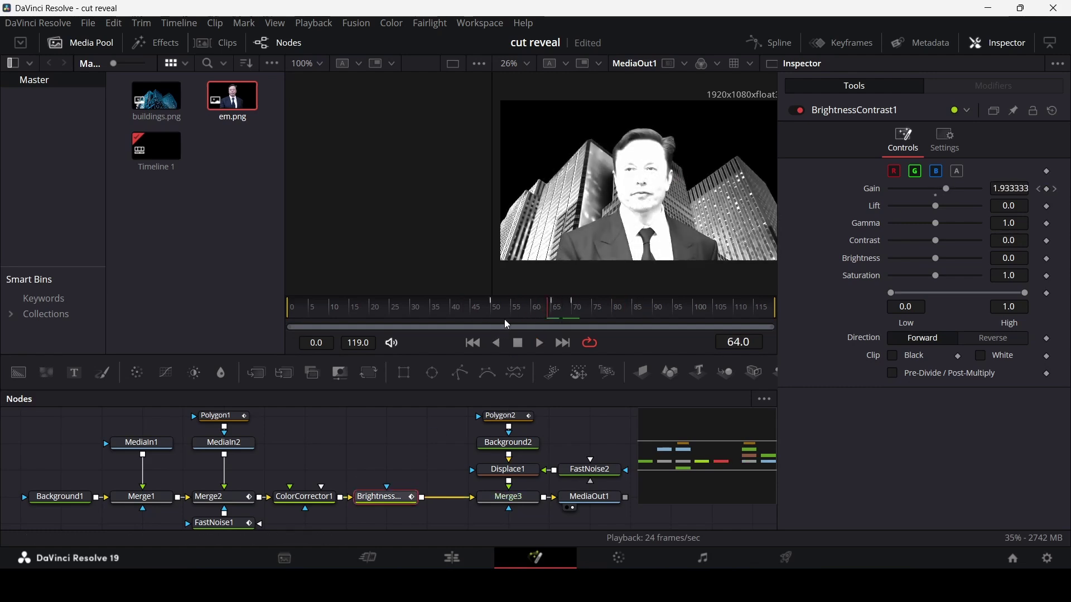
left_click_drag(502, 317, 538, 320)
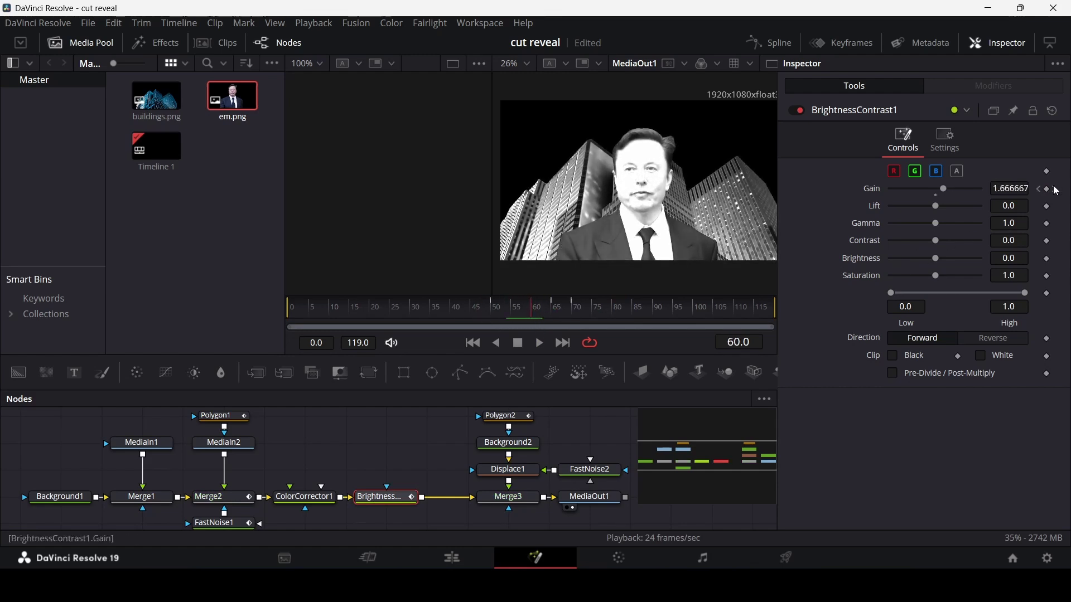
left_click(1011, 188)
type("1")
key("Tab")
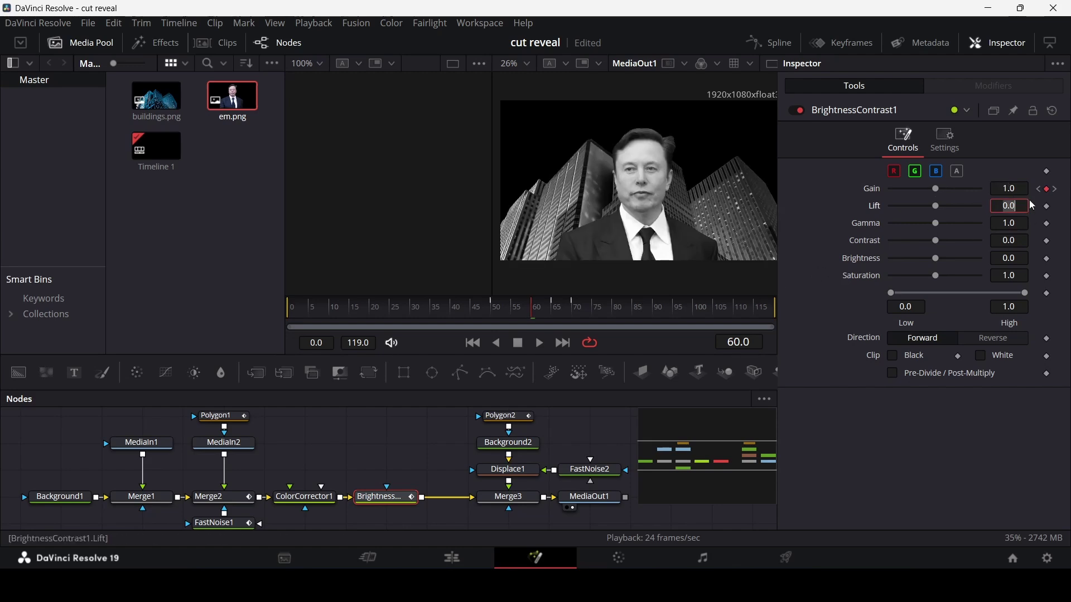
left_click(1021, 189)
type("2")
key("Tab")
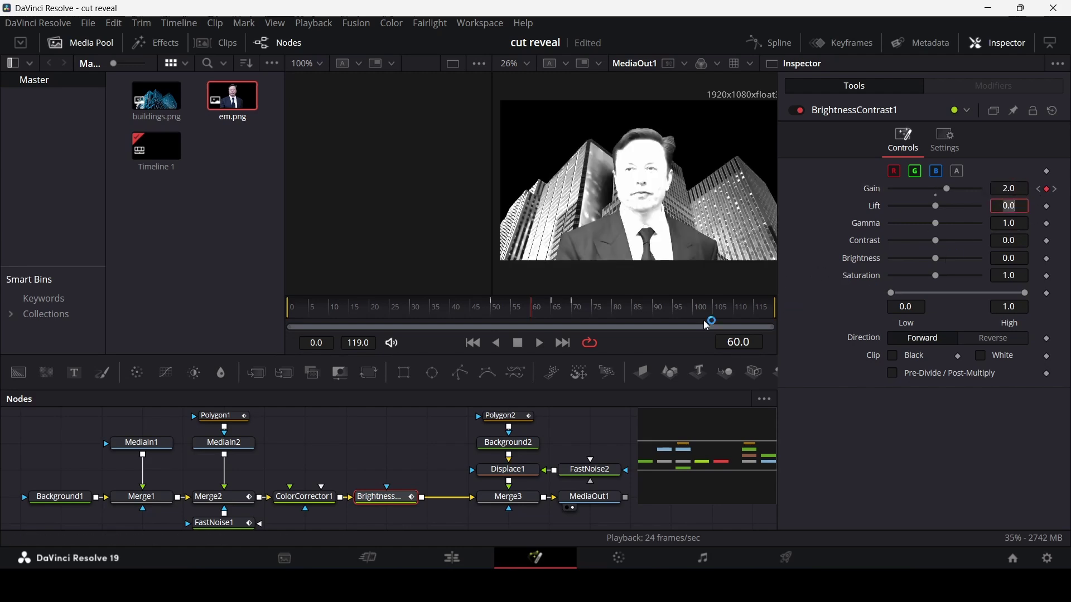
Set Gain to 1.0 at frame 65, remove the Gain keyframe at frame 70, and play back the shortened flash.
left_click(1011, 189)
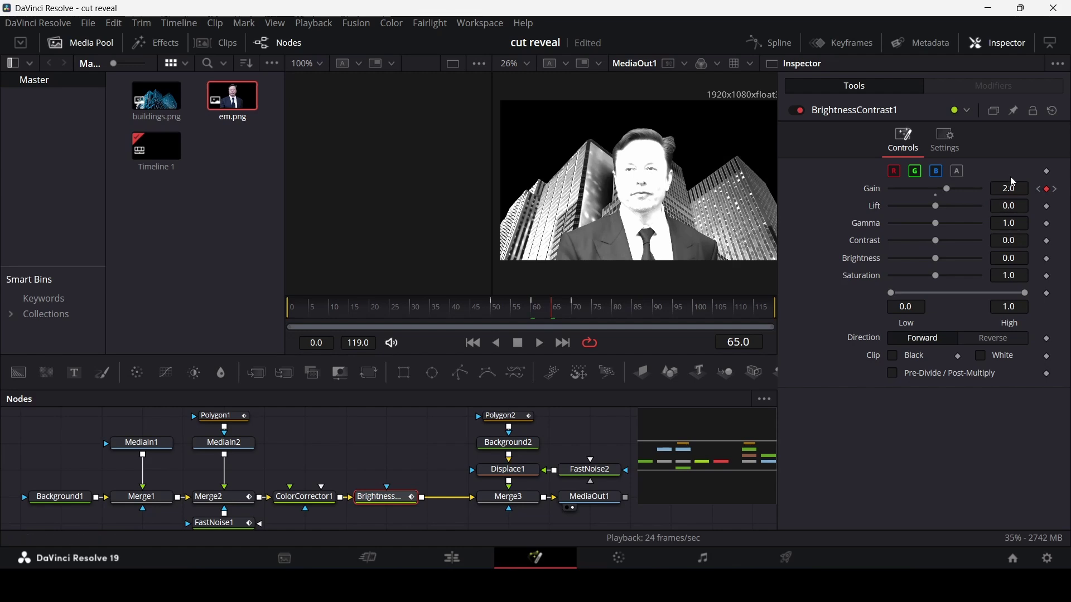
type("1")
key("Tab")
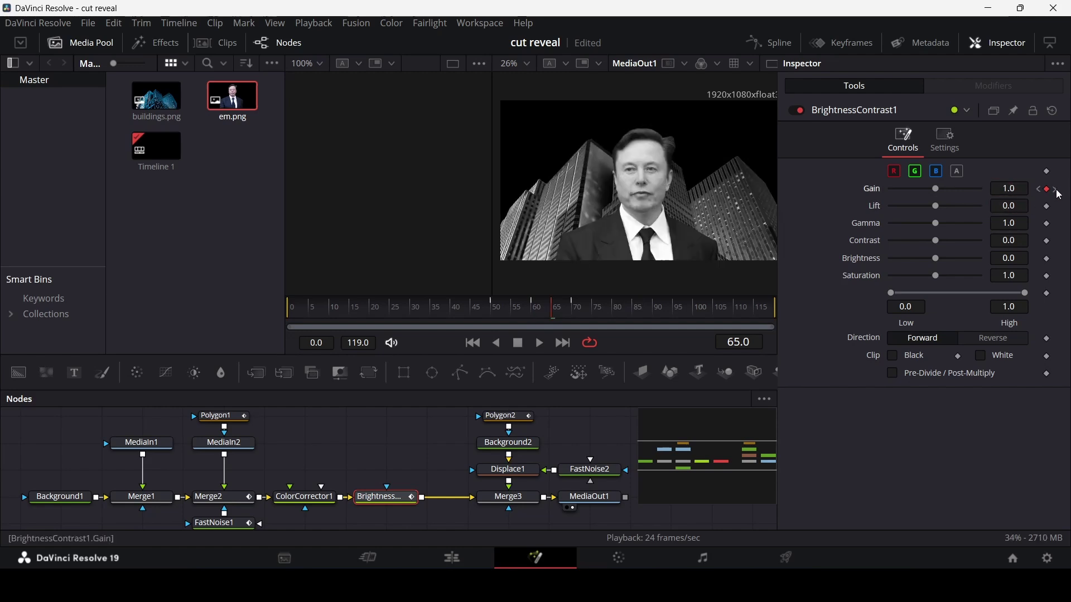
left_click(482, 305)
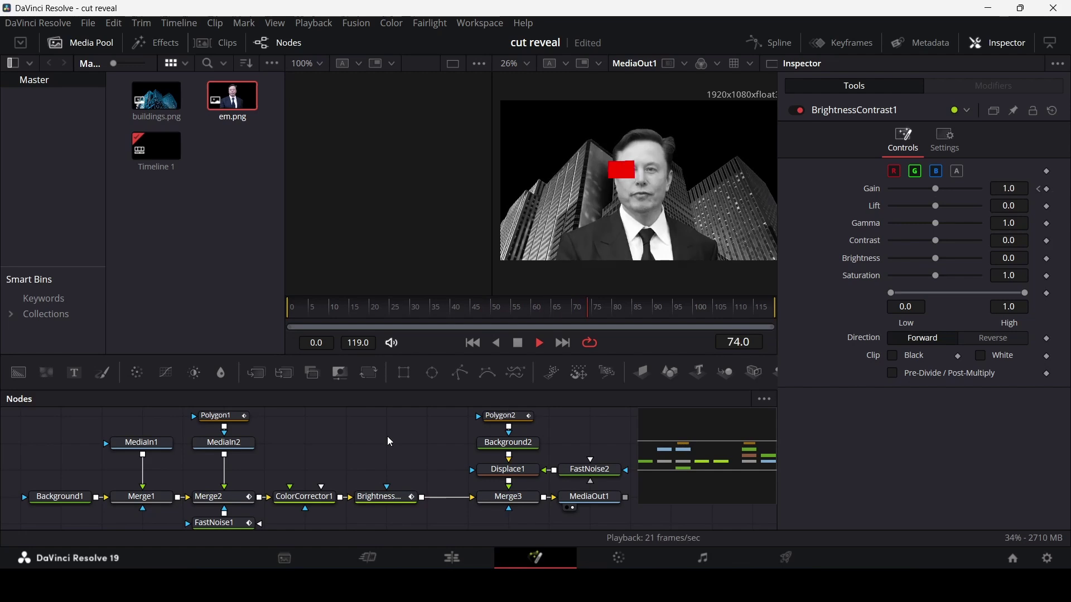
Check BrightnessContrast1's Gain keyframes at frames 50, 60 and 65 and play back the reveal.
left_click(386, 496)
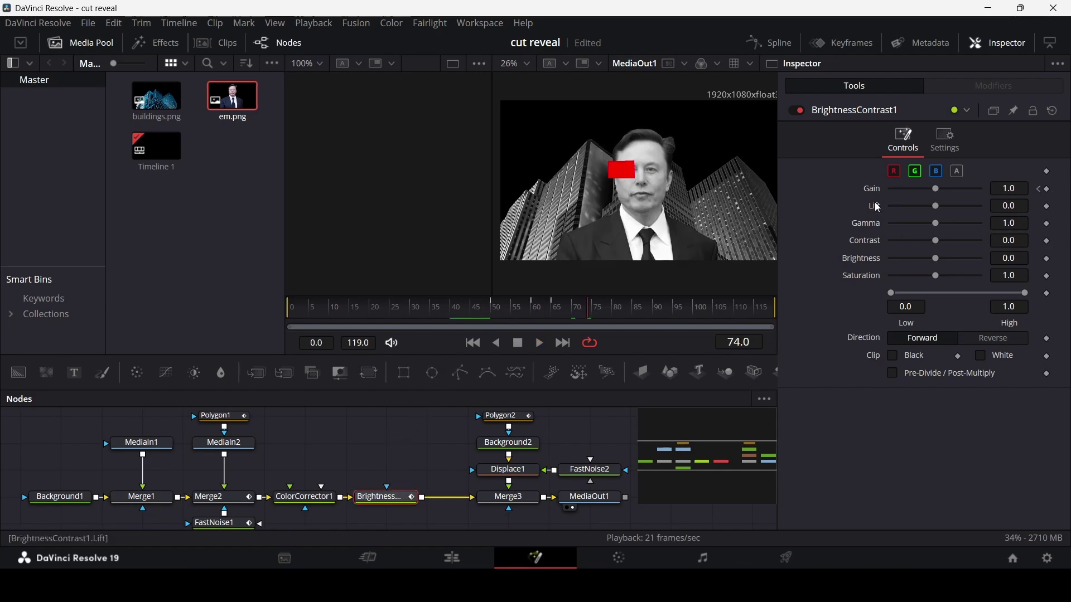
left_click(496, 314)
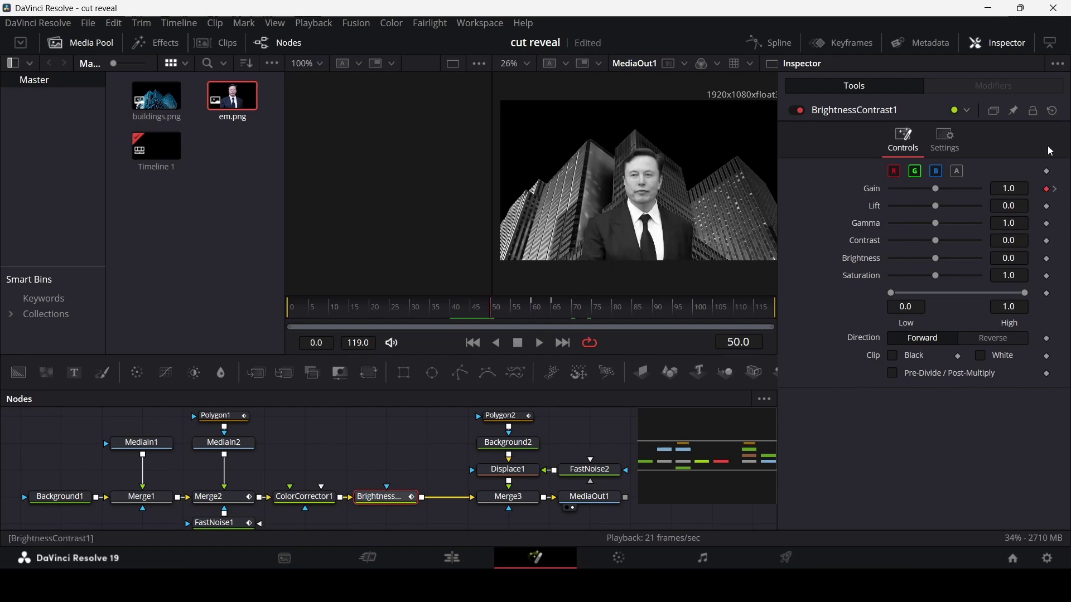
left_click(532, 311)
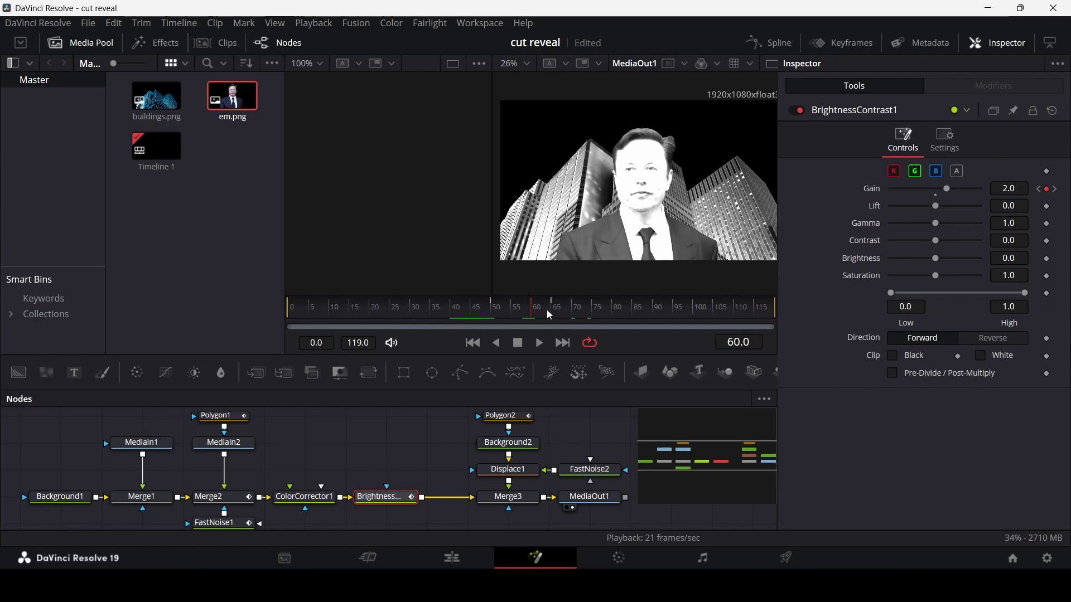
left_click(553, 313)
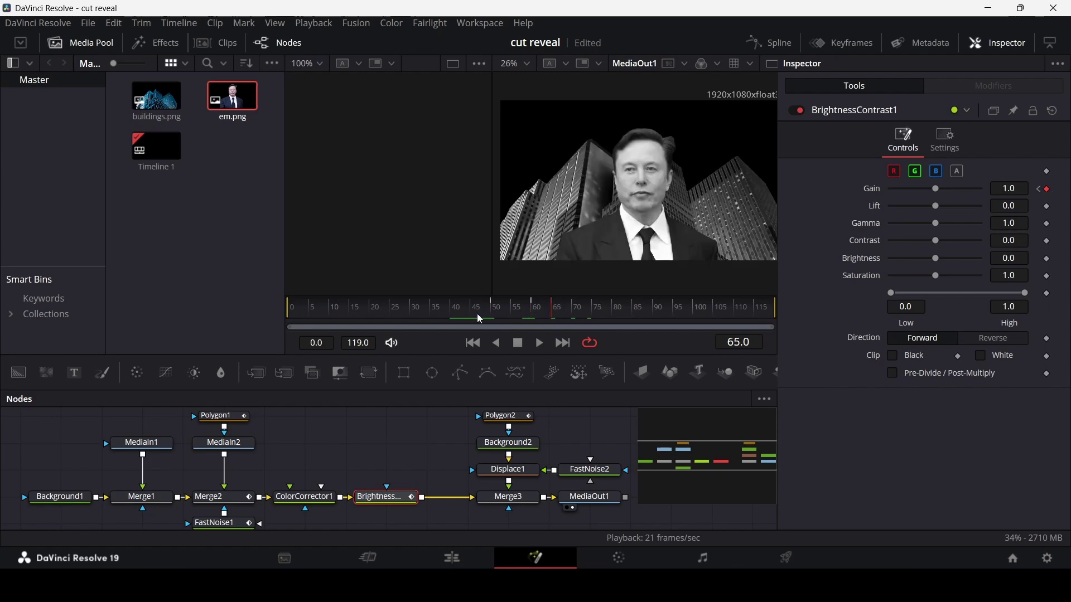
left_click(450, 311)
left_click(440, 457)
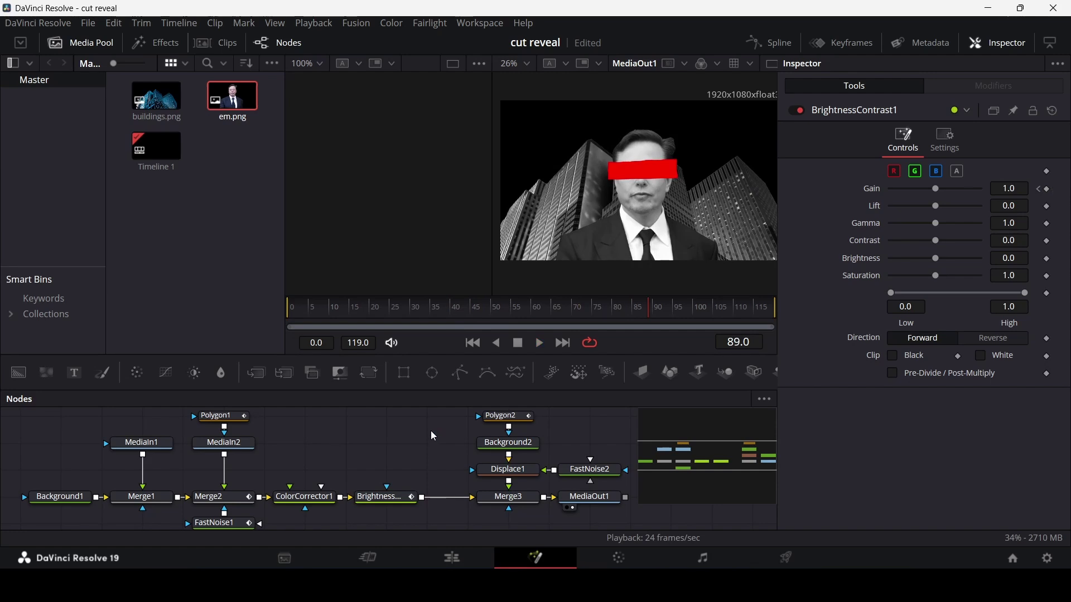
Move MediaOut1 well away from Merge3 to make room for more nodes between them.
scroll(438, 438, "down", 2)
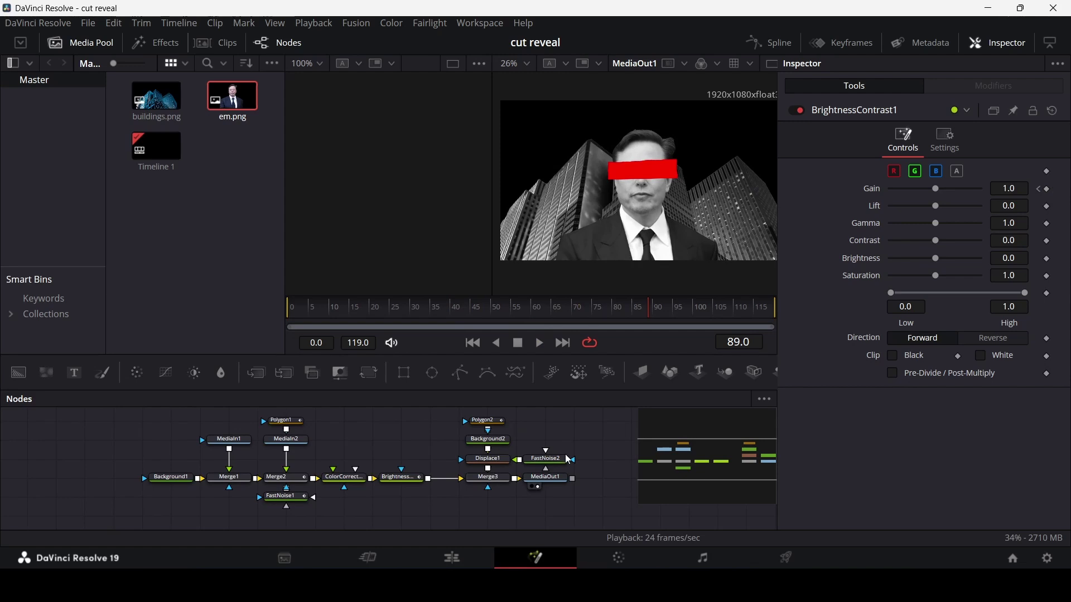
left_click_drag(449, 417, 654, 481)
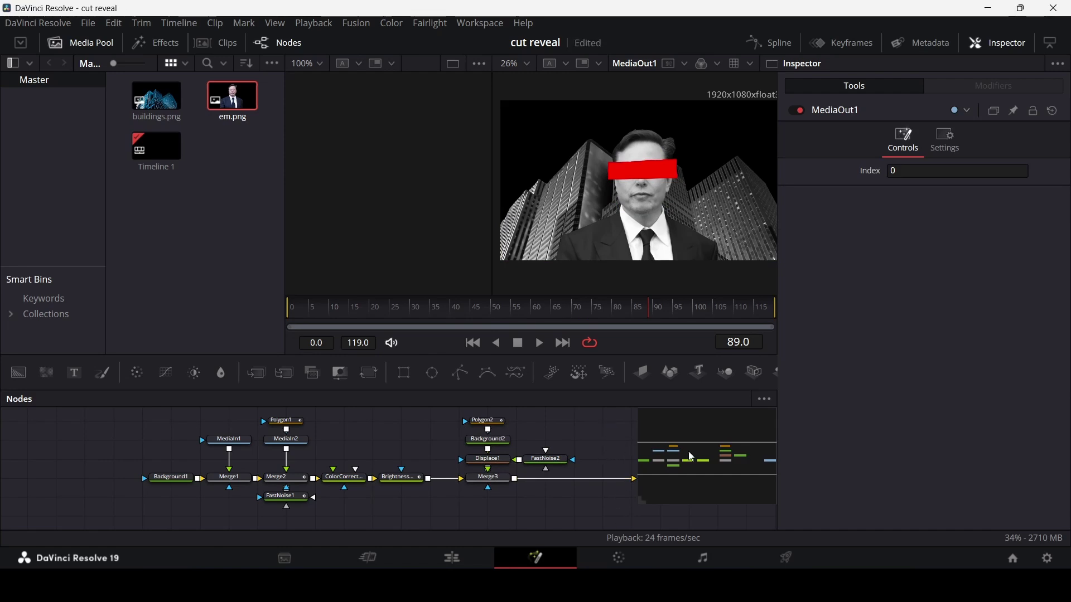
left_click_drag(691, 458, 744, 462)
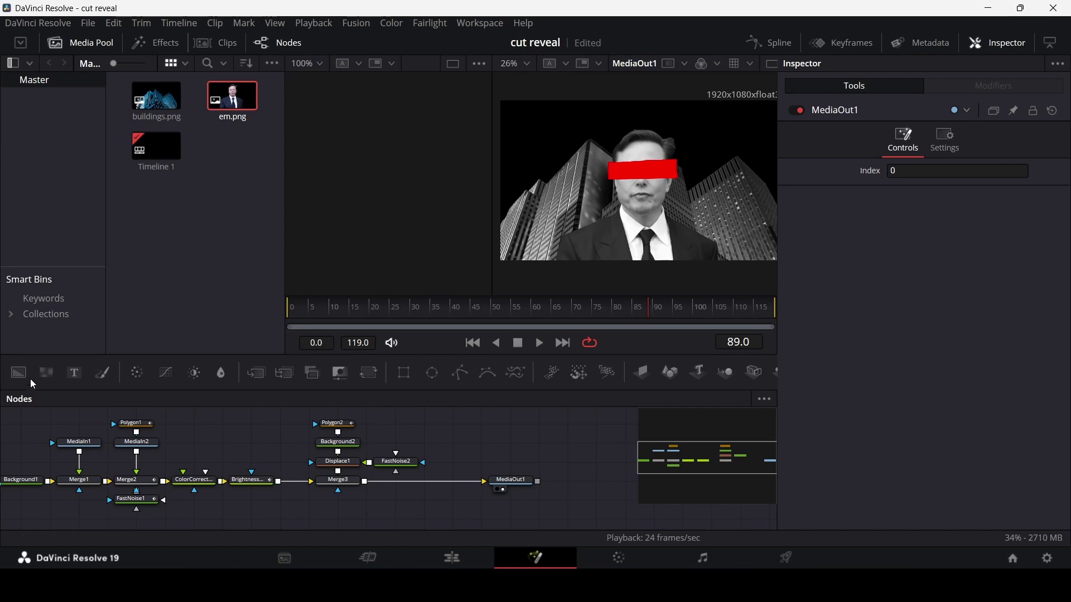
Add a black Background node masked by a Rectangle and merge it over Merge3's output.
left_click_drag(19, 373, 455, 443)
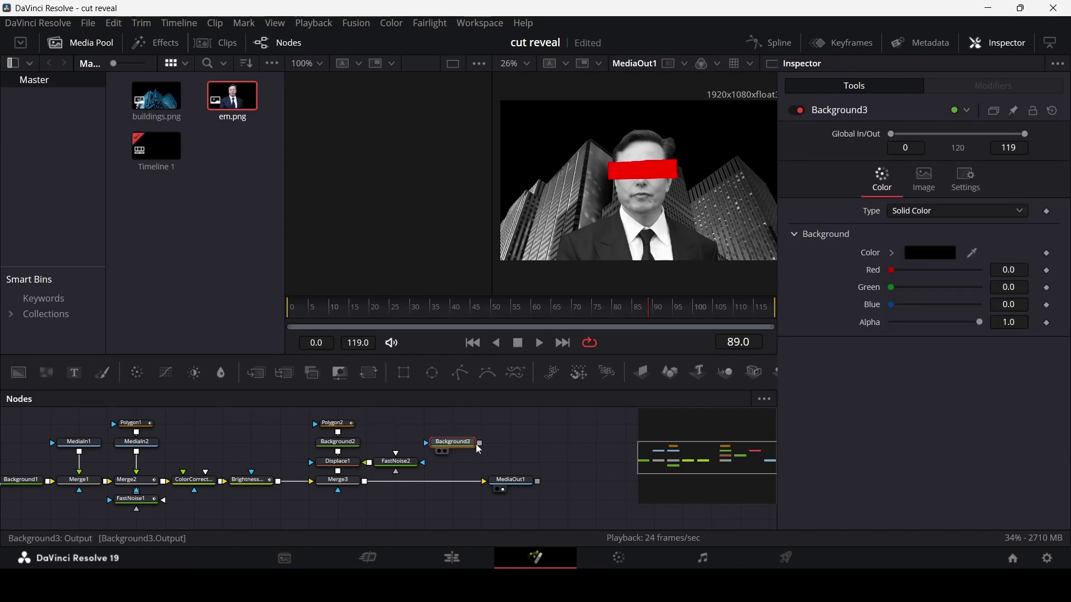
left_click_drag(404, 382, 440, 500)
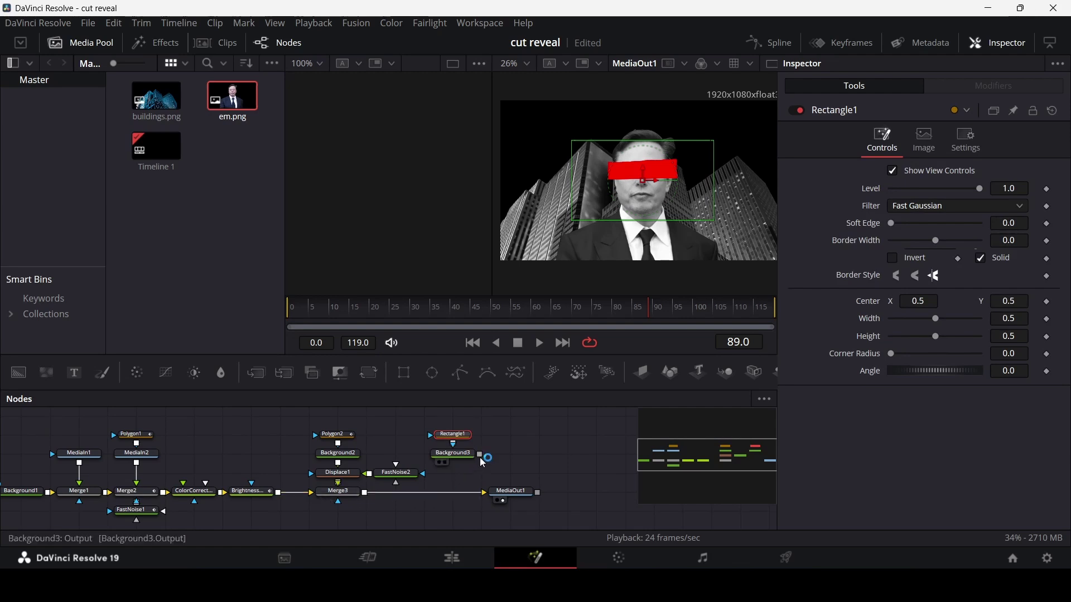
left_click_drag(480, 454, 366, 492)
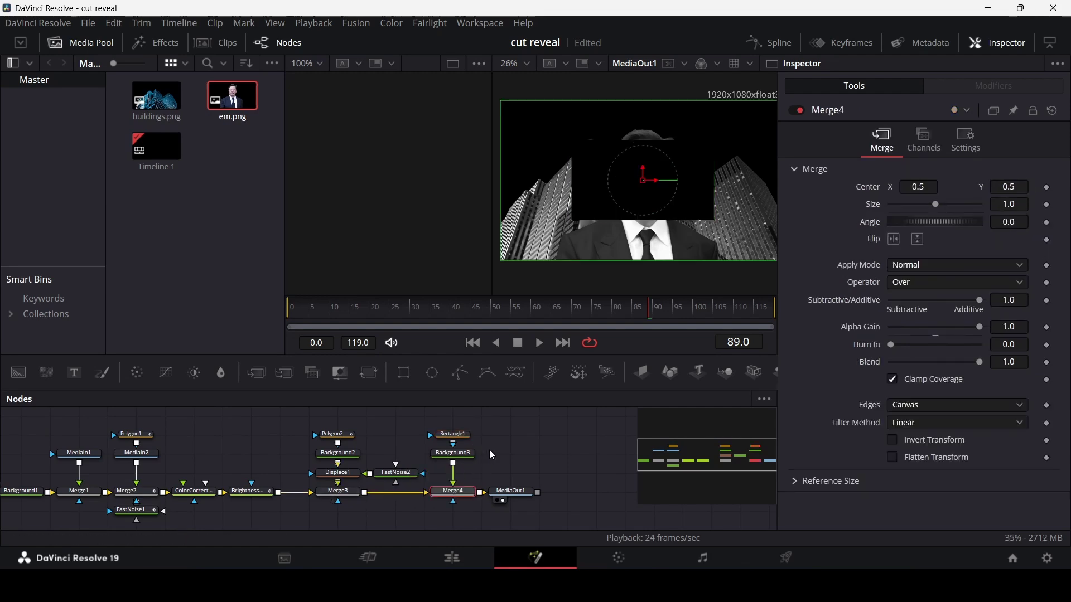
Set Rectangle1's width to about 0.646 and height to about 0.134, and move it down to Center Y of about 0.13.
left_click(453, 434)
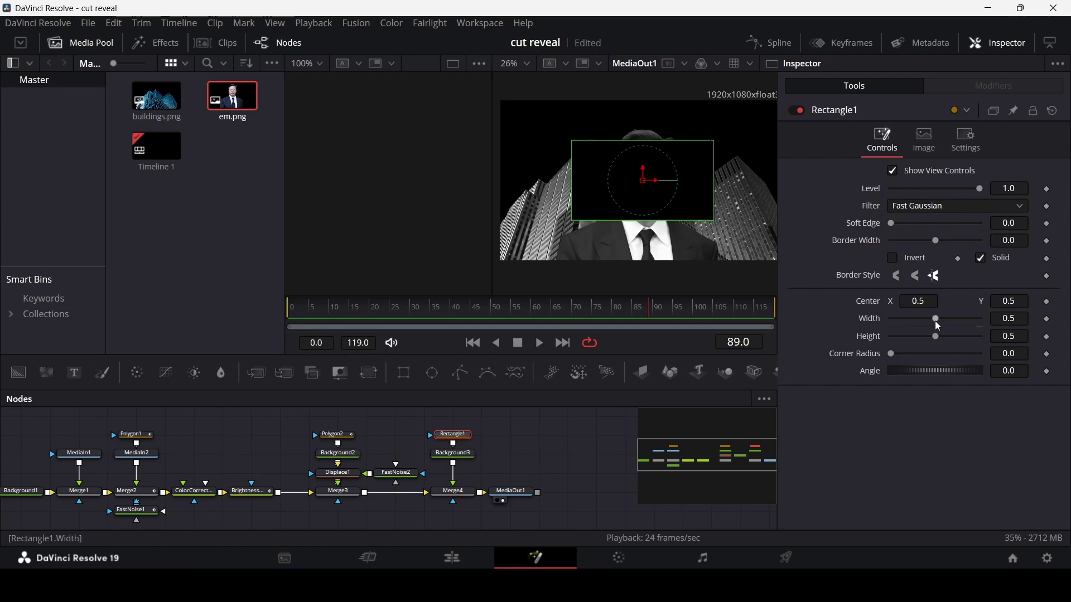
left_click_drag(939, 327, 903, 340)
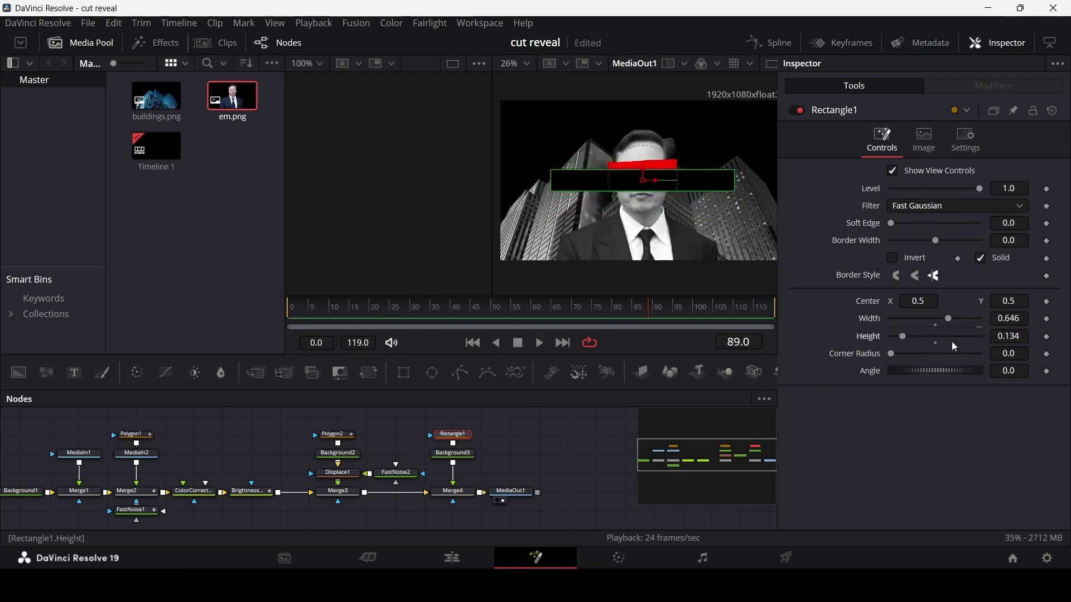
left_click_drag(645, 183, 648, 241)
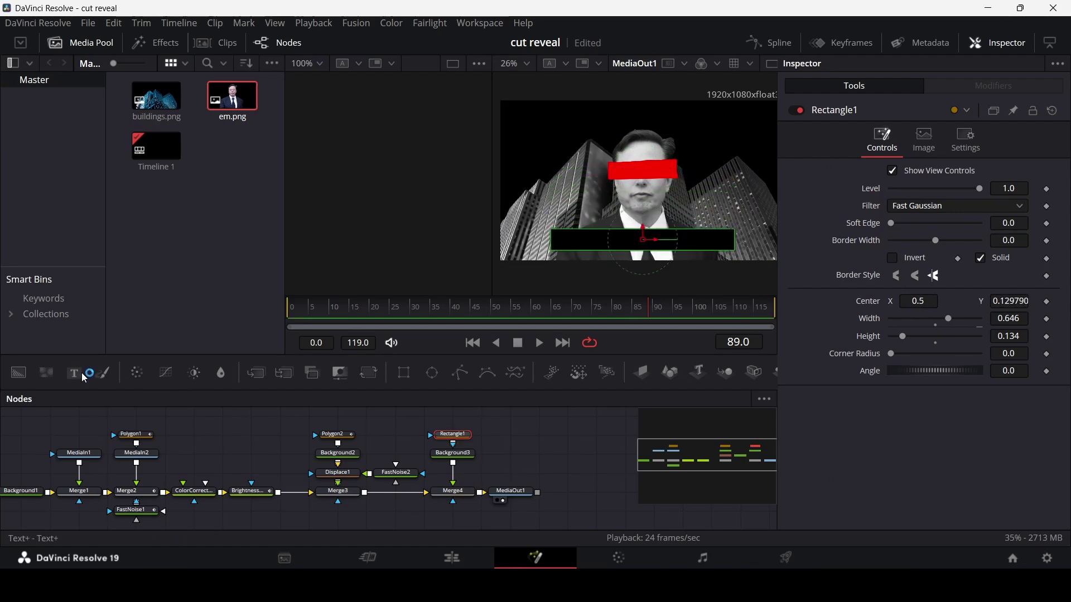
Add a Text+ node reading "THE EVIL BILLIONAIRE" and merge it over Merge4's output.
left_click_drag(85, 378, 485, 498)
left_click(512, 453)
left_click(888, 292)
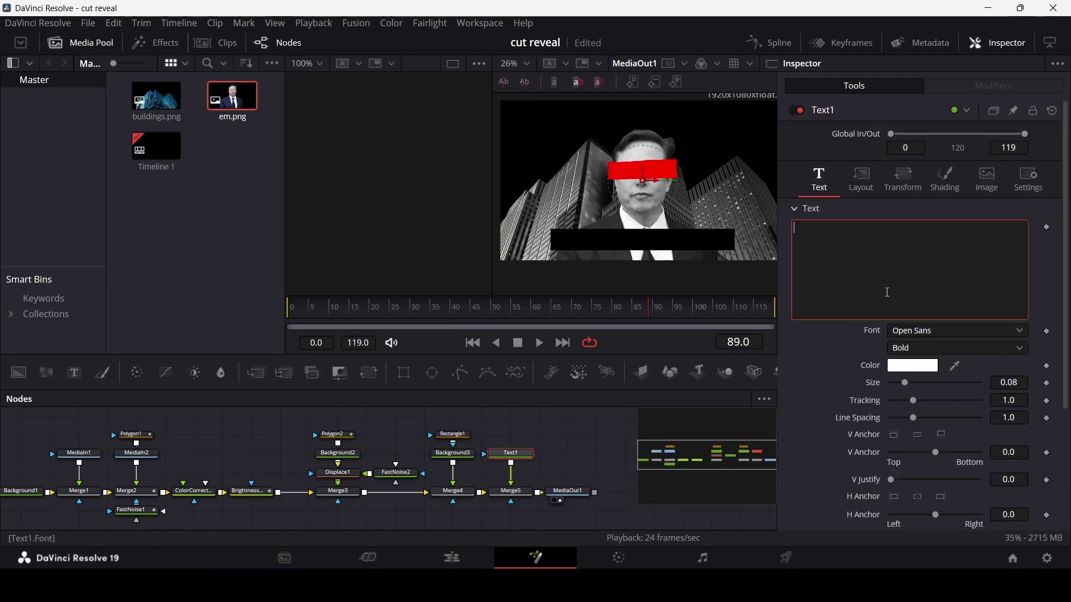
type("THE EVIL BILLIONAIRE")
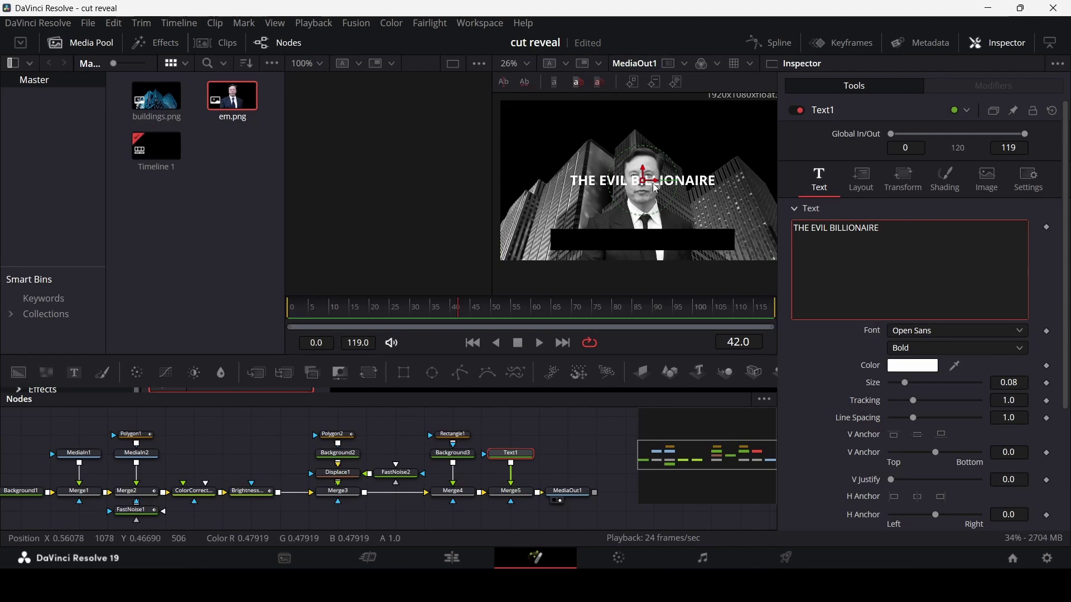
Move the title text down onto the black bar and fine-tune its position so it sits vertically centred in the bar.
left_click_drag(649, 177, 654, 235)
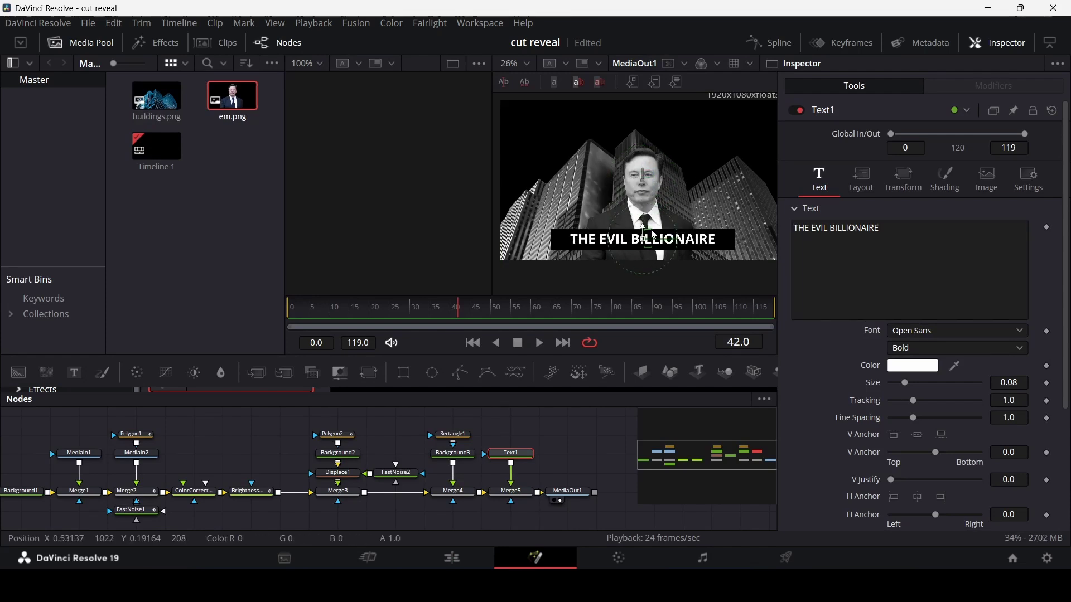
left_click(576, 430)
scroll(642, 239, "up", 3)
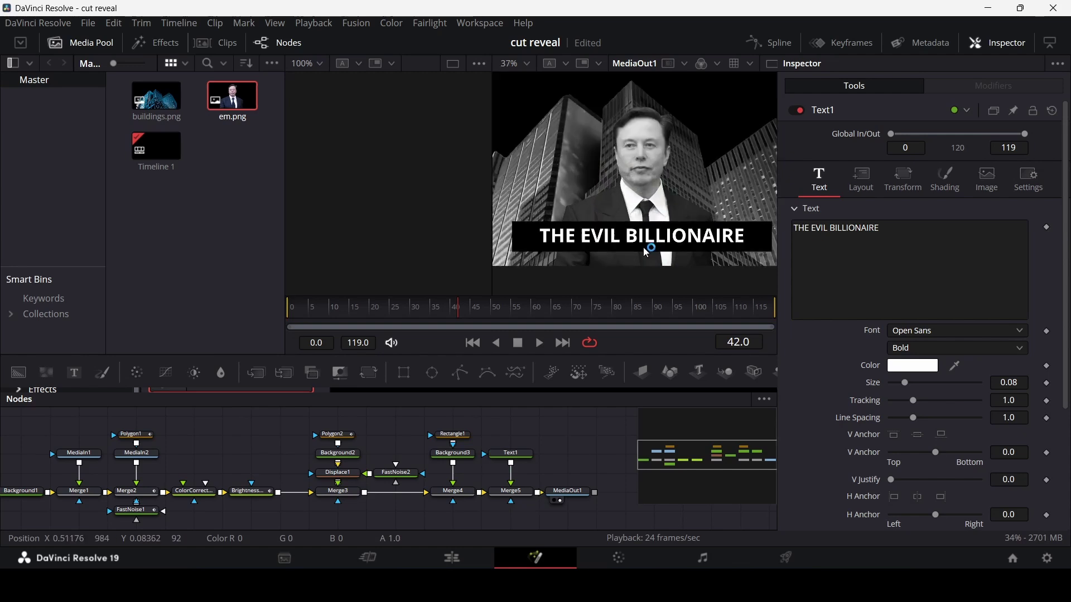
left_click(658, 221)
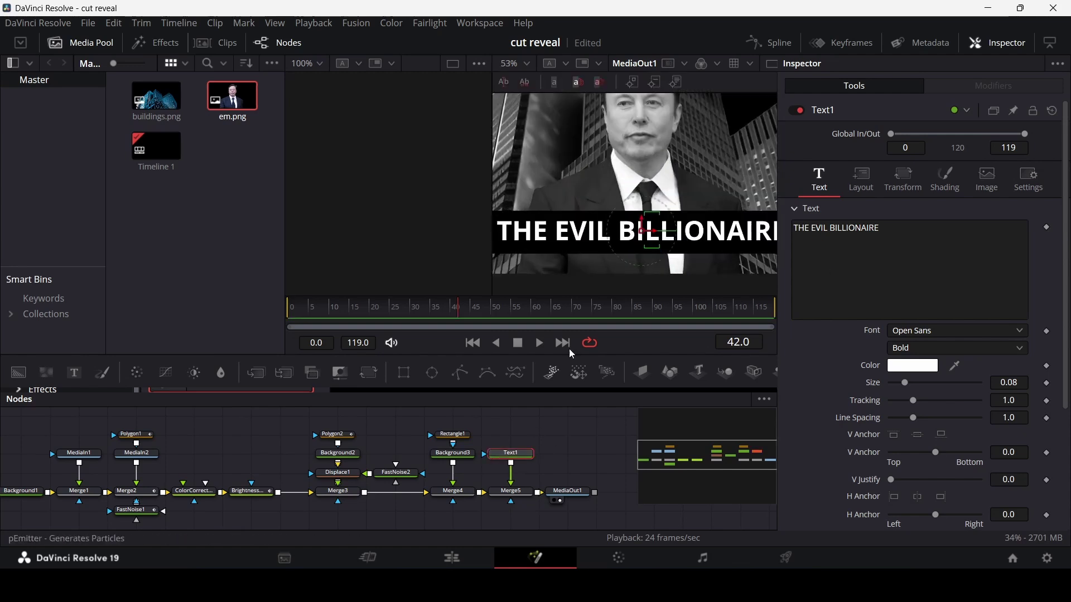
left_click_drag(643, 223, 645, 225)
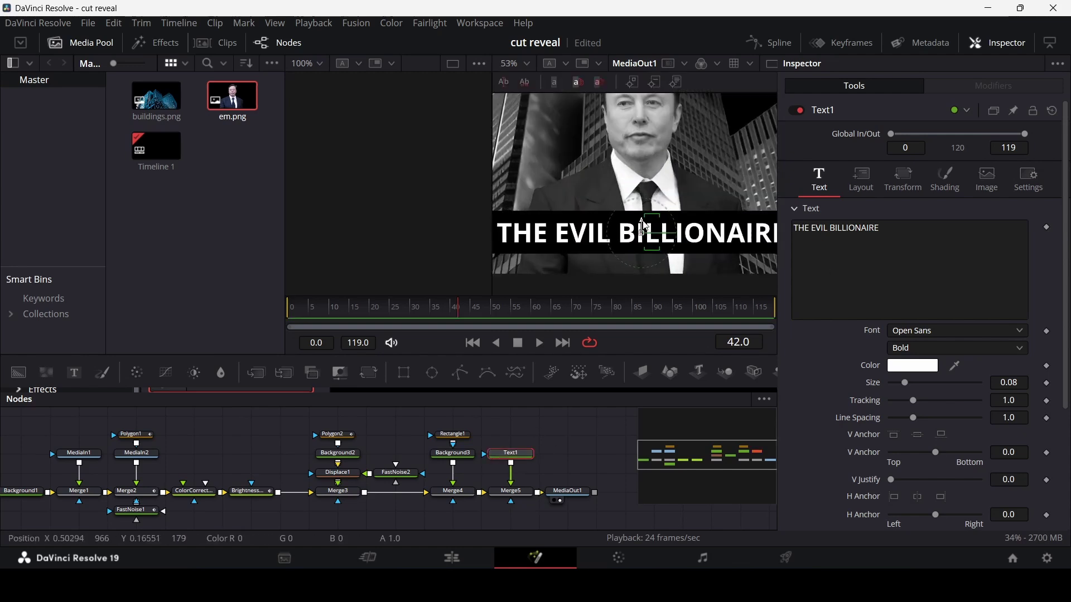
left_click(605, 443)
scroll(630, 215, "down", 3)
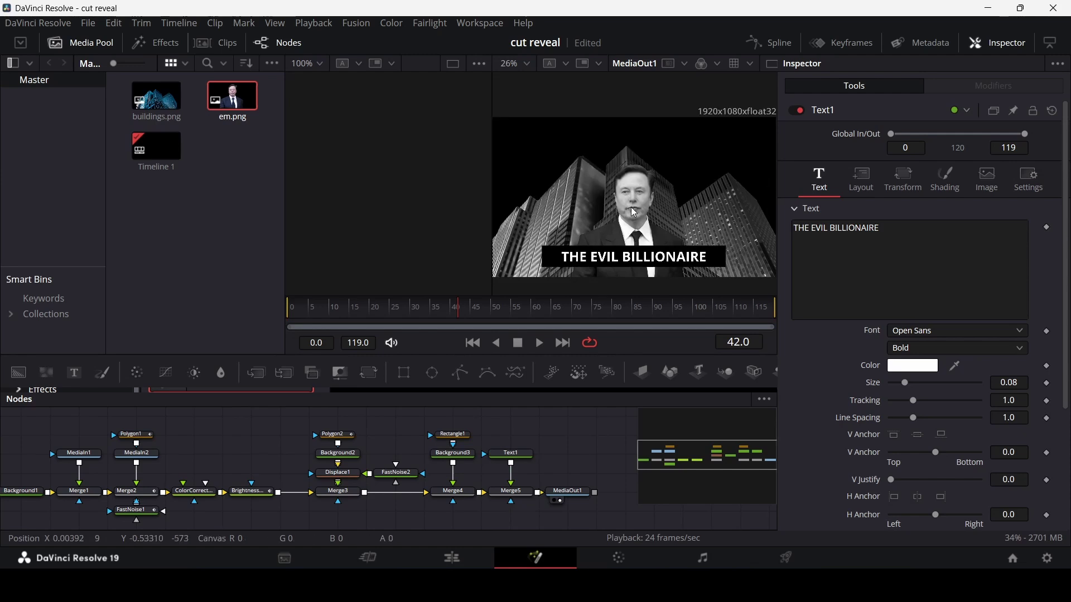
Keyframe Rectangle1's Center to rise from Y of about -0.133 at frame 70 to about 0.13 at frame 80.
left_click(433, 314)
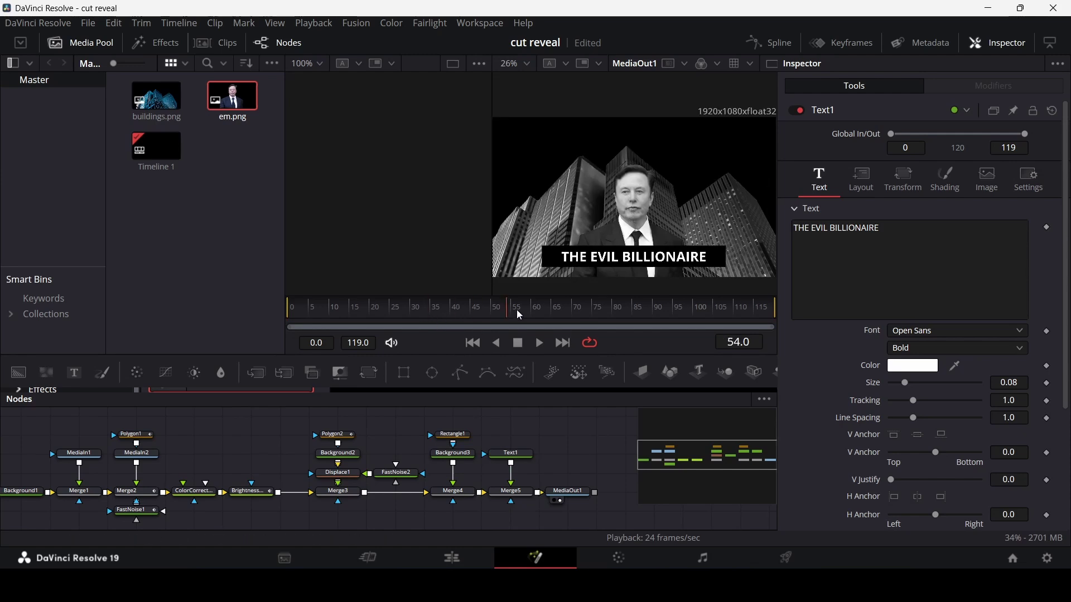
left_click_drag(519, 316, 614, 310)
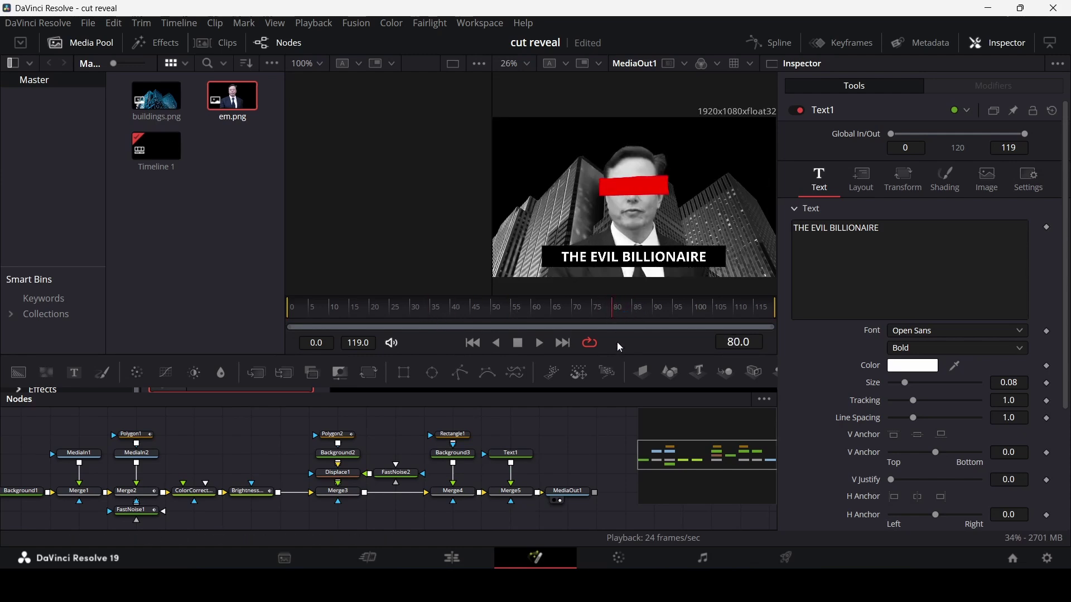
left_click(655, 312)
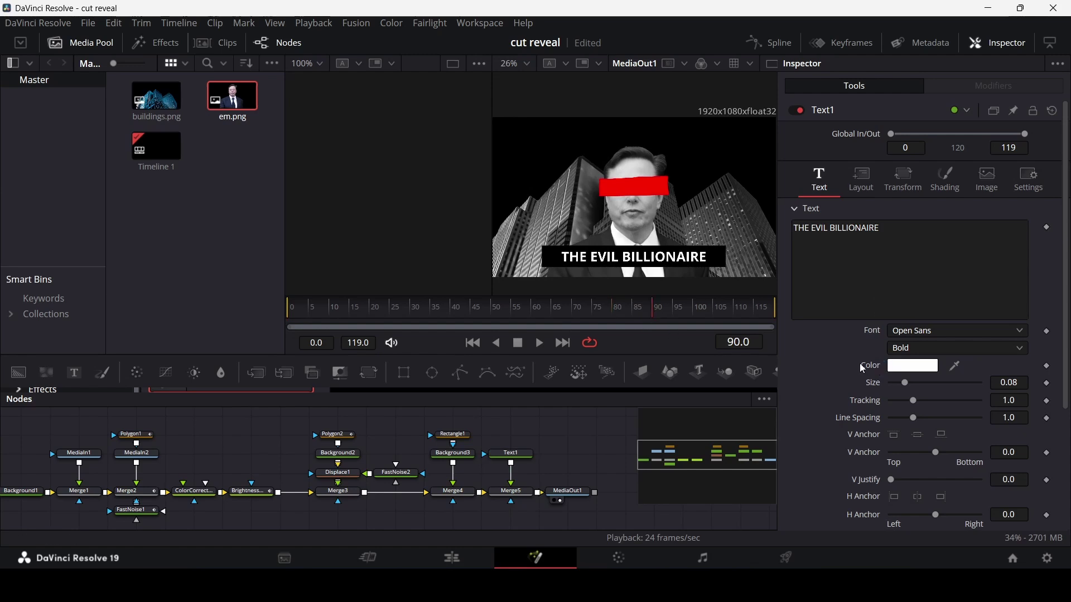
left_click(463, 438)
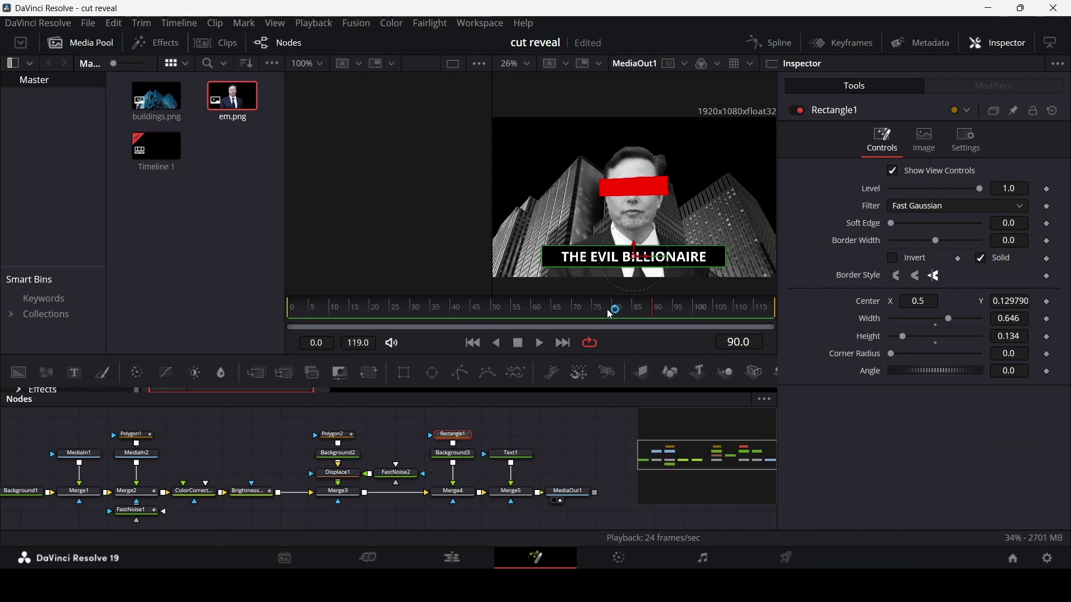
mouse_move(611, 315)
left_mouse_down()
mouse_move(524, 319)
mouse_move(616, 323)
left_mouse_up()
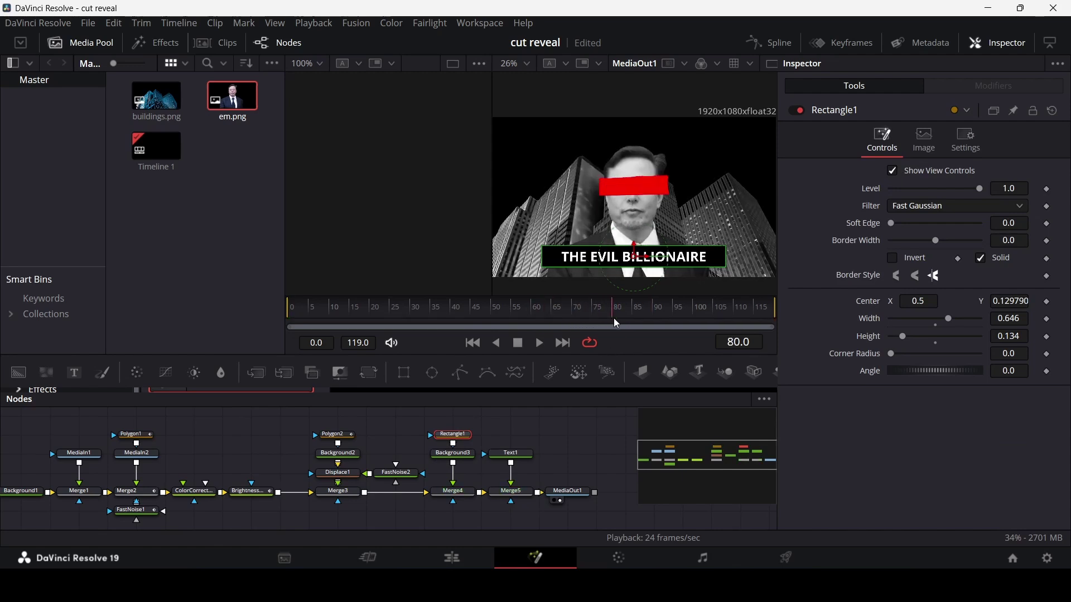
left_click(1047, 302)
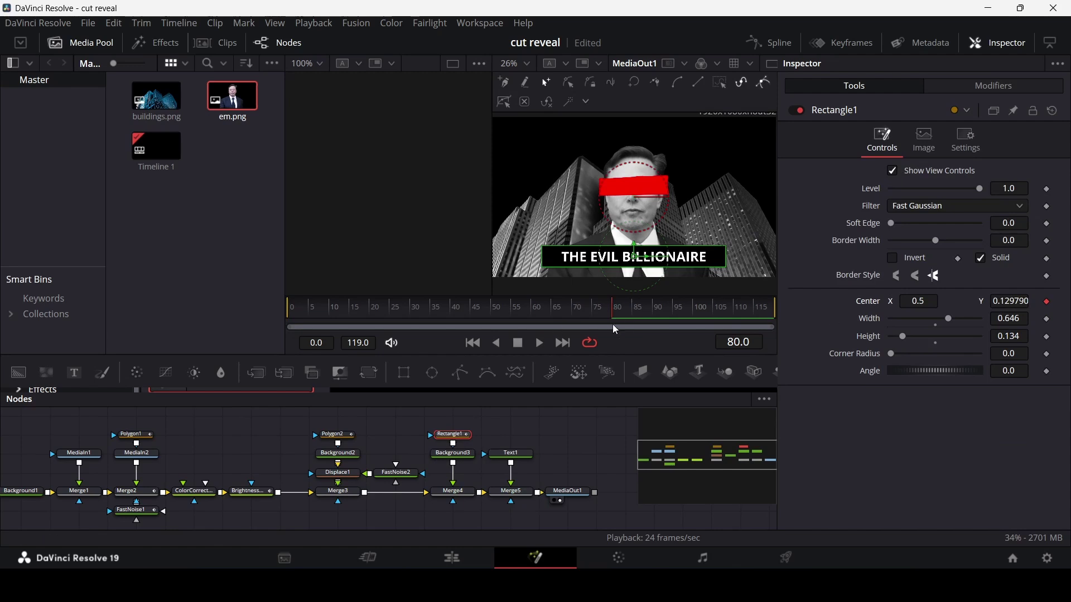
left_click_drag(600, 313, 574, 327)
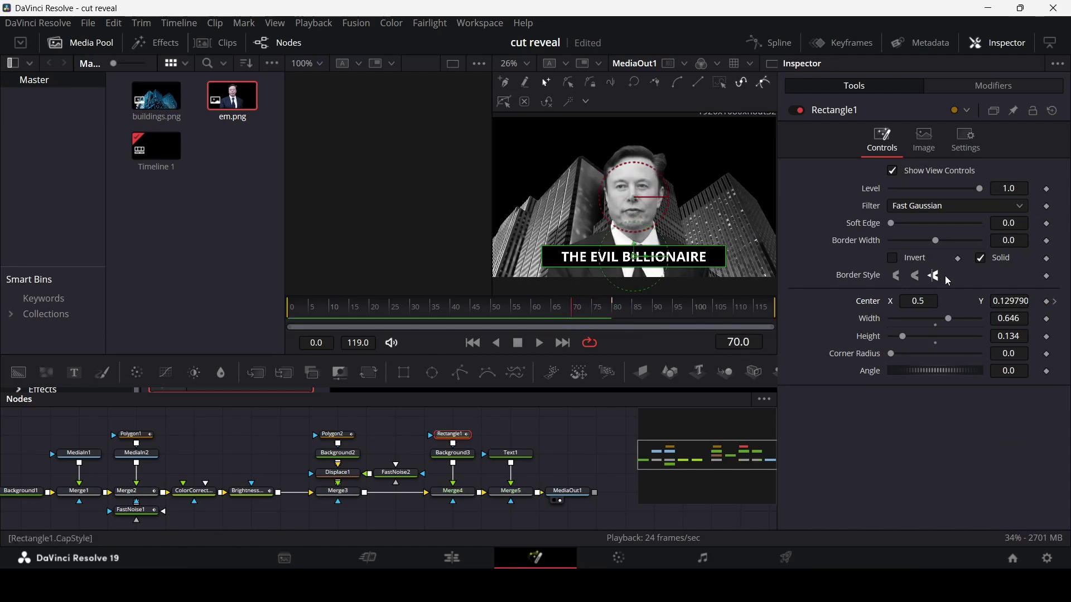
scroll(1009, 301, "down", 10)
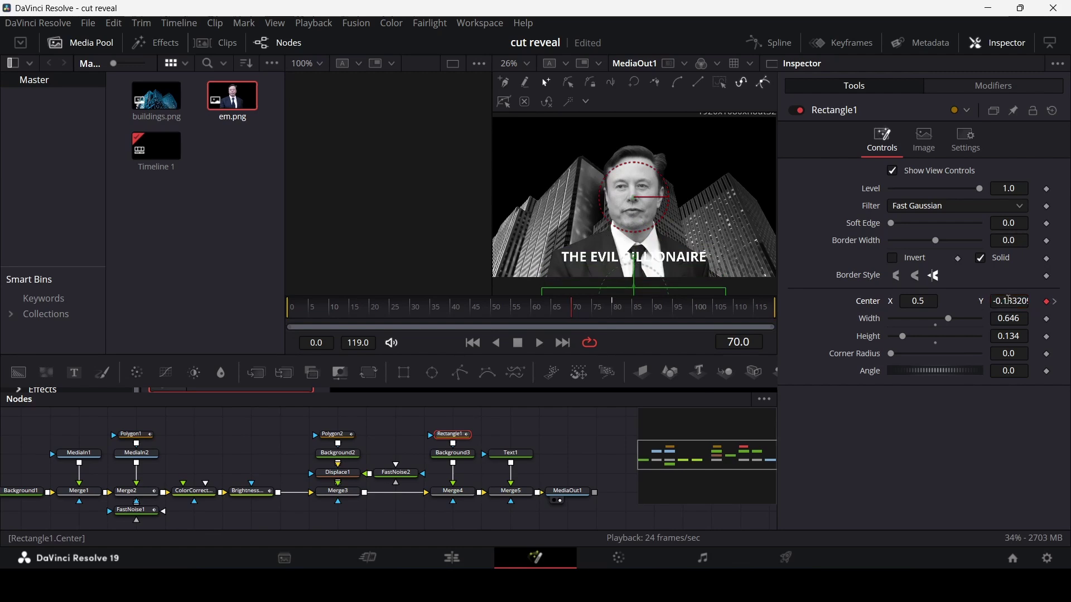
Keyframe Text1's Write On End at 1.0 on frame 90 and 0.0 on frame 80.
left_click_drag(574, 316, 658, 327)
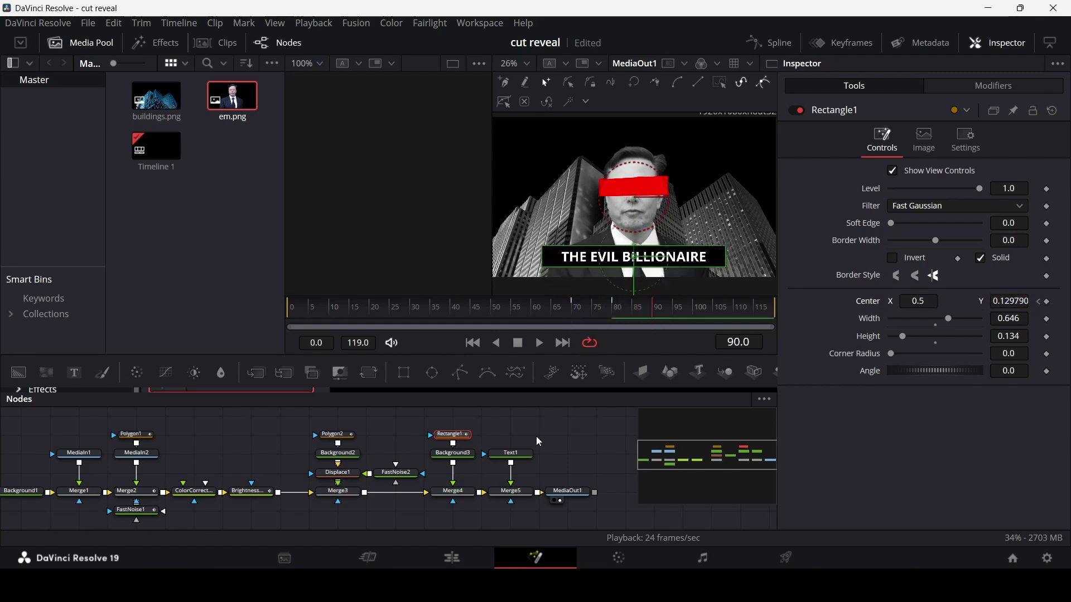
left_click(522, 454)
scroll(892, 435, "down", 5)
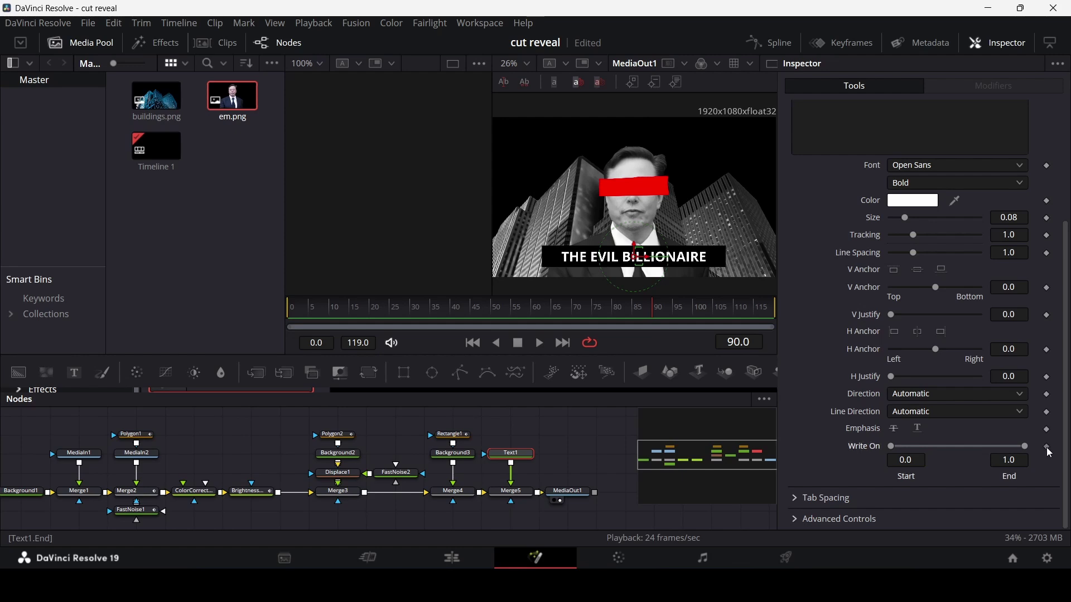
left_click(1047, 447)
mouse_move(612, 320)
left_mouse_down()
mouse_move(597, 322)
mouse_move(612, 322)
left_mouse_up()
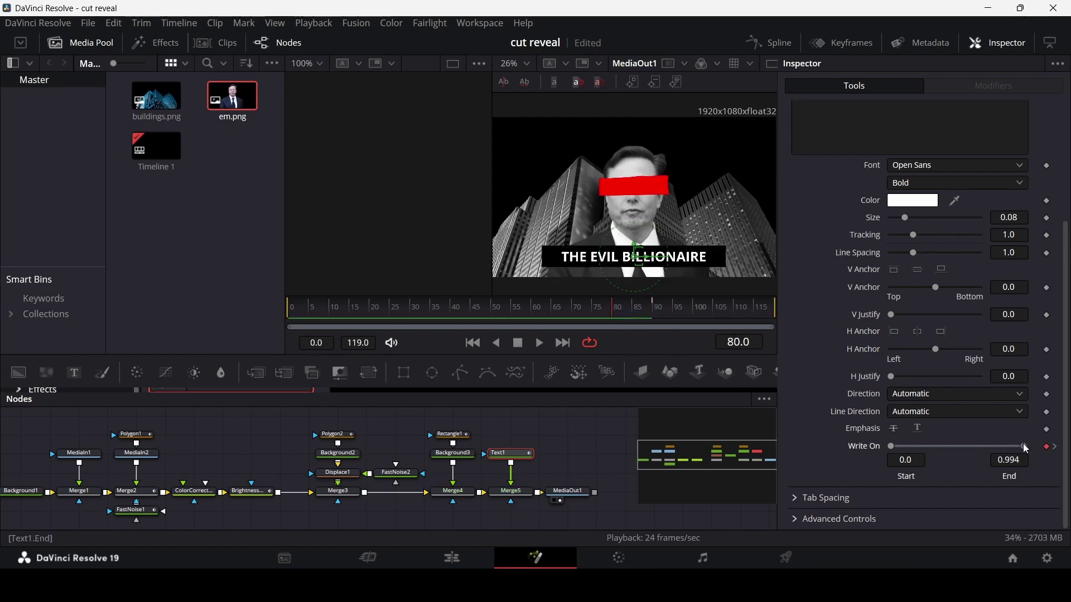
left_click_drag(1020, 446, 963, 446)
Play back the title bar's rise and the text's write-on animation.
key("Right")
key("Right")
key("Right")
key("Right")
key("Right")
key("space")
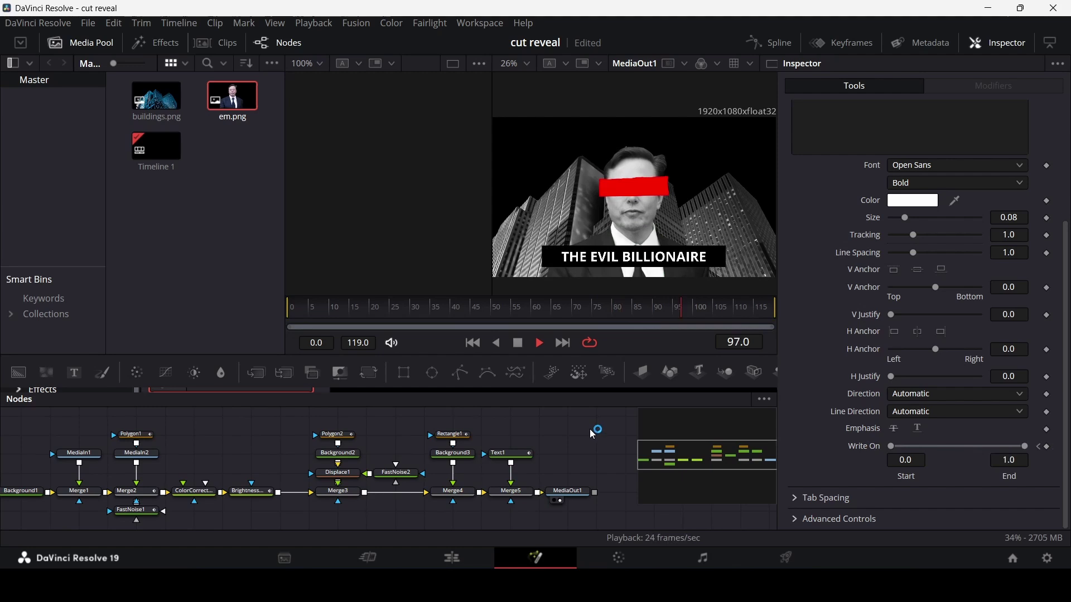
left_click(511, 314)
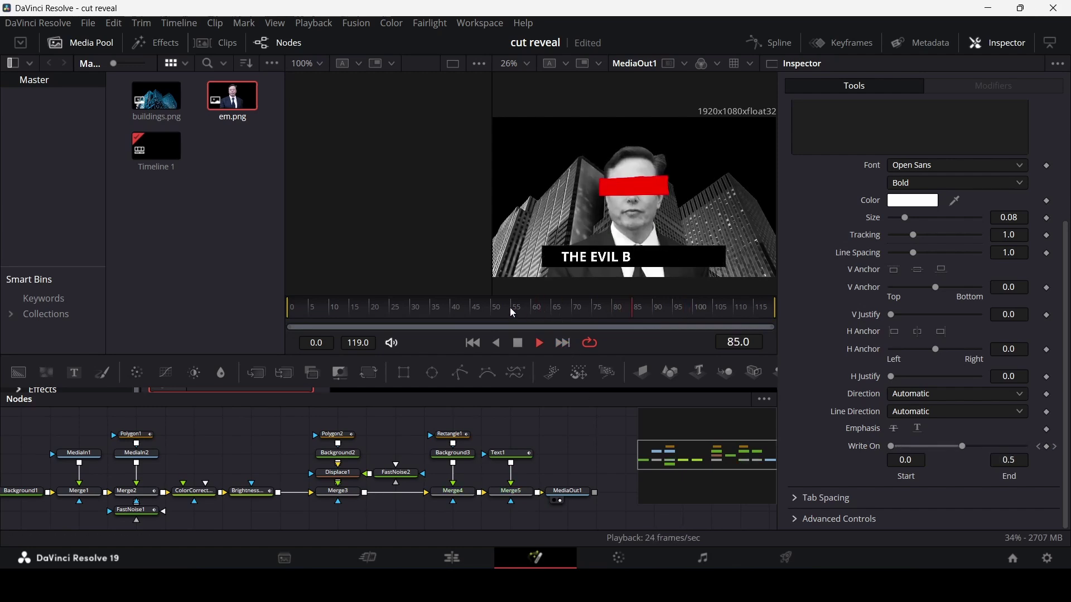
key("space")
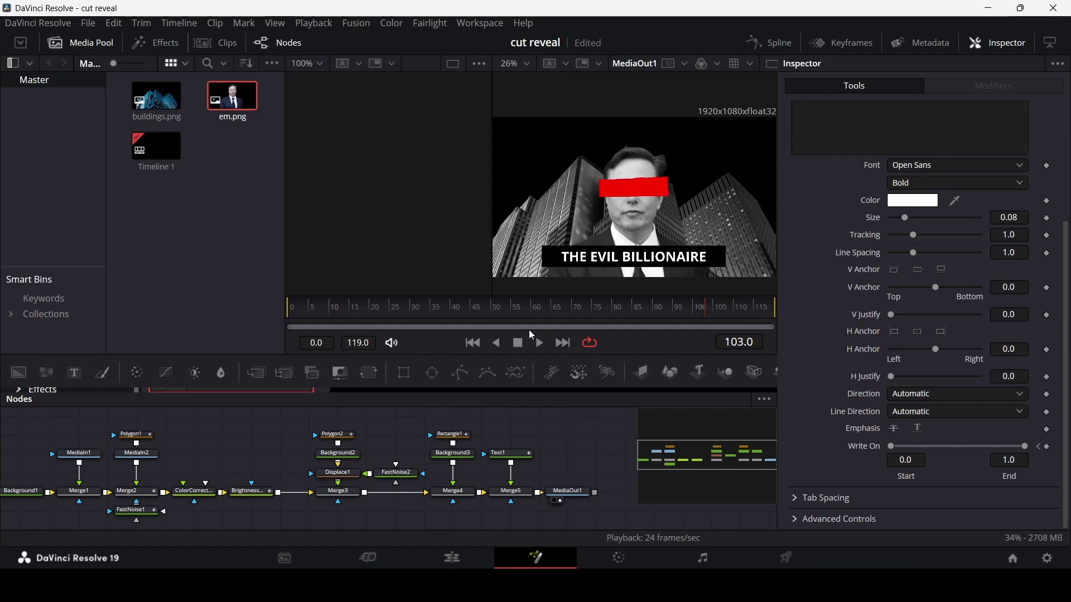
Open the Spline editor and hide the Merge2, BrightnessContrast1, Polygon2 and Text1 curves, leaving only Rectangle1's displayed.
left_click(798, 40)
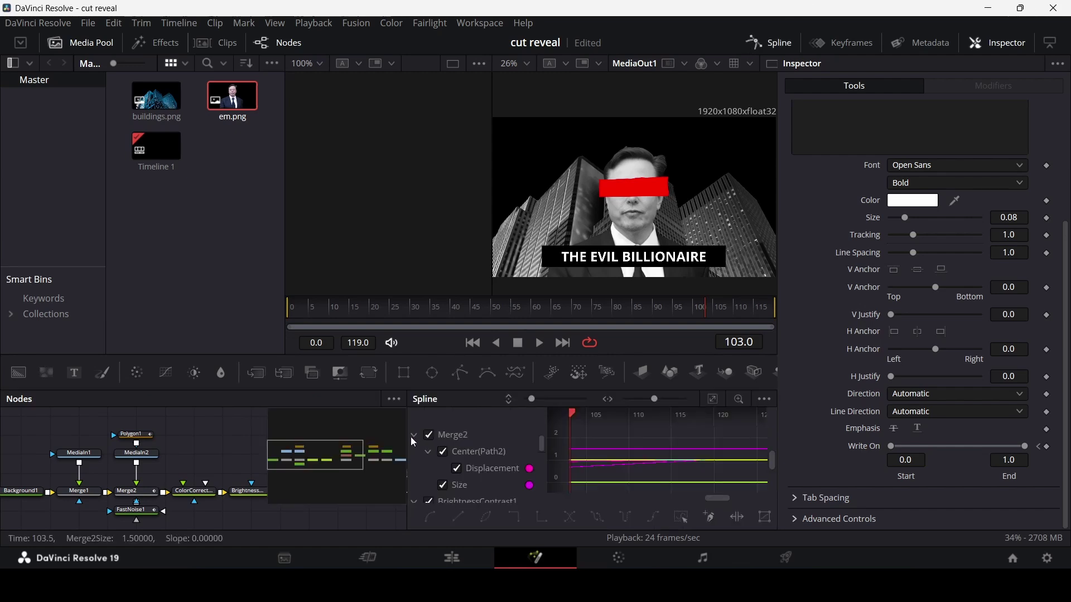
left_click(429, 435)
left_click(413, 452)
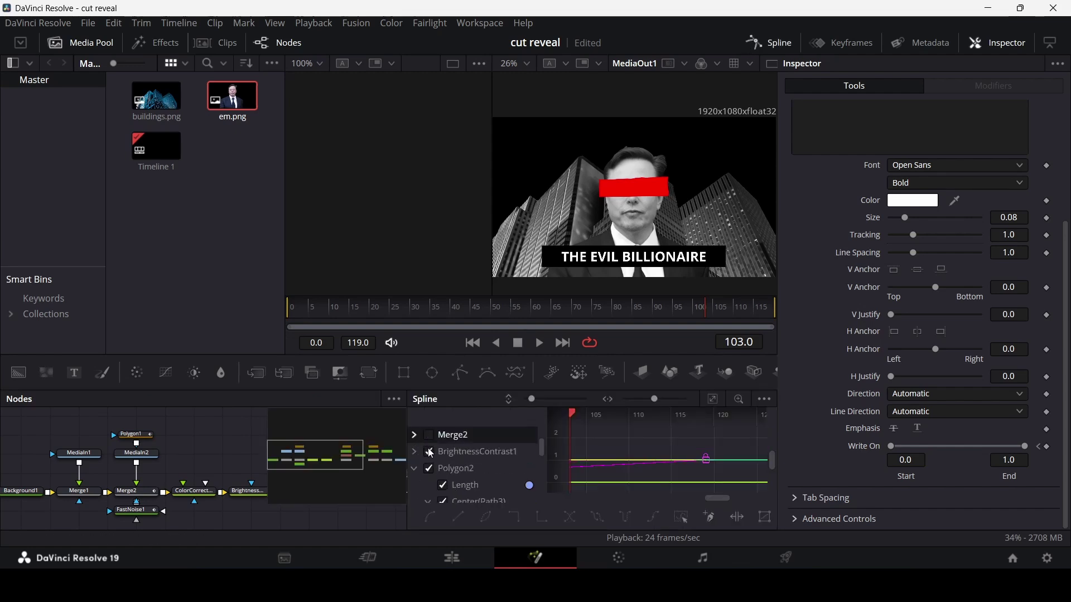
left_click(429, 452)
left_click(416, 470)
left_click(416, 486)
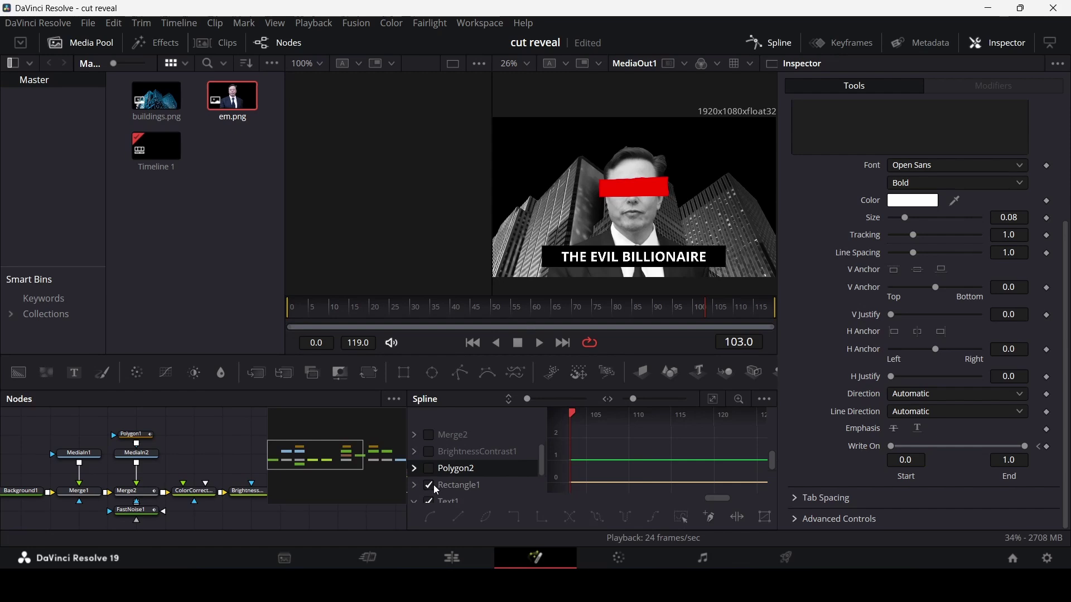
scroll(436, 489, "down", 2)
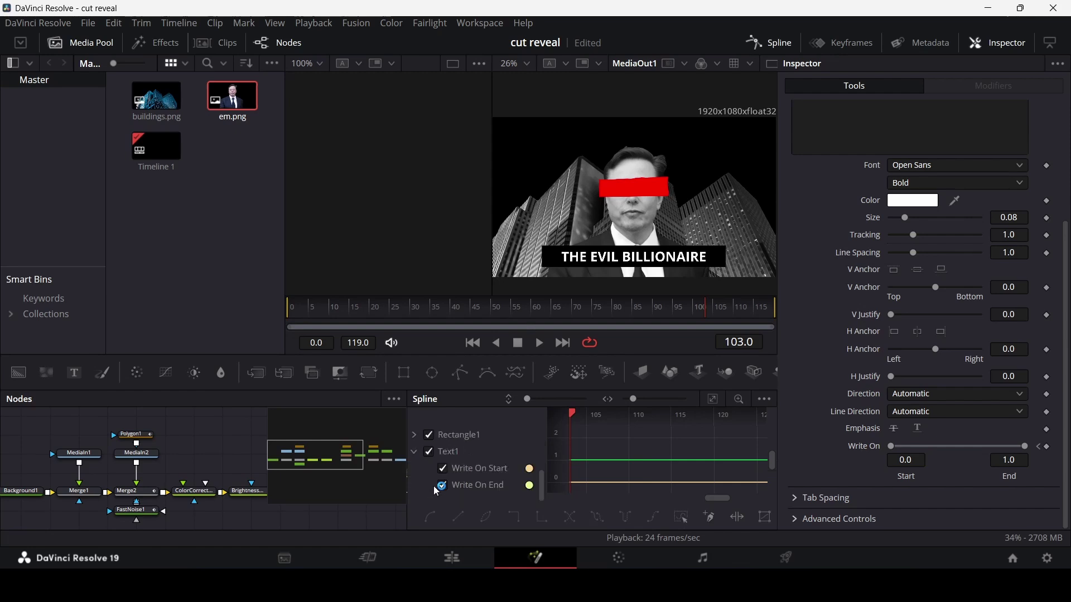
left_click(429, 451)
Smooth Rectangle1's displacement keyframes at frames 70 and 80, close the Spline editor and play back the reveal.
left_click(713, 398)
left_click_drag(712, 415, 658, 417)
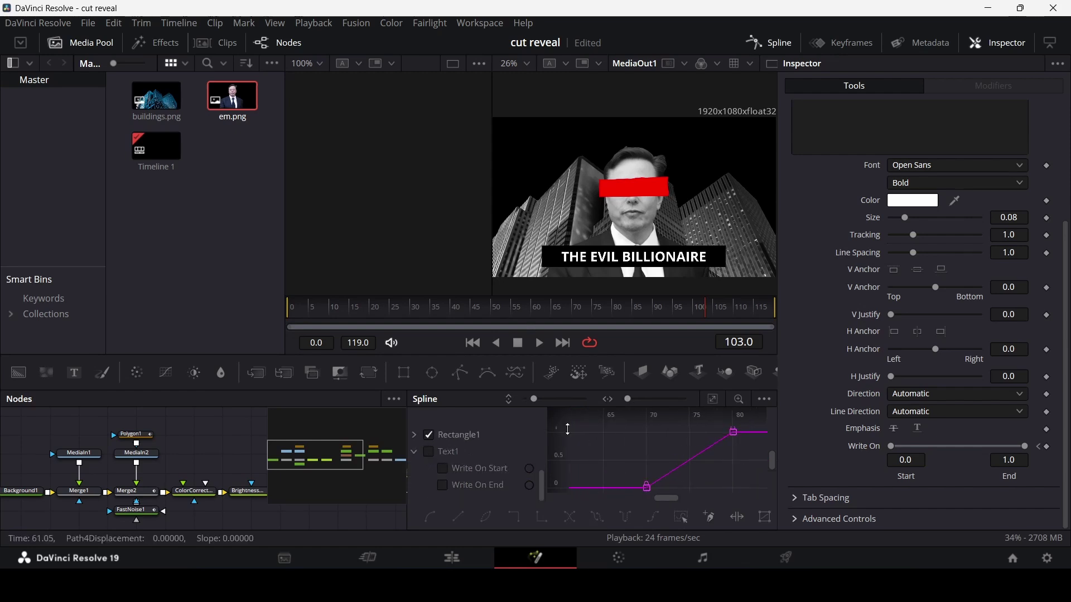
left_click_drag(624, 488, 738, 425)
key("s")
left_click(763, 48)
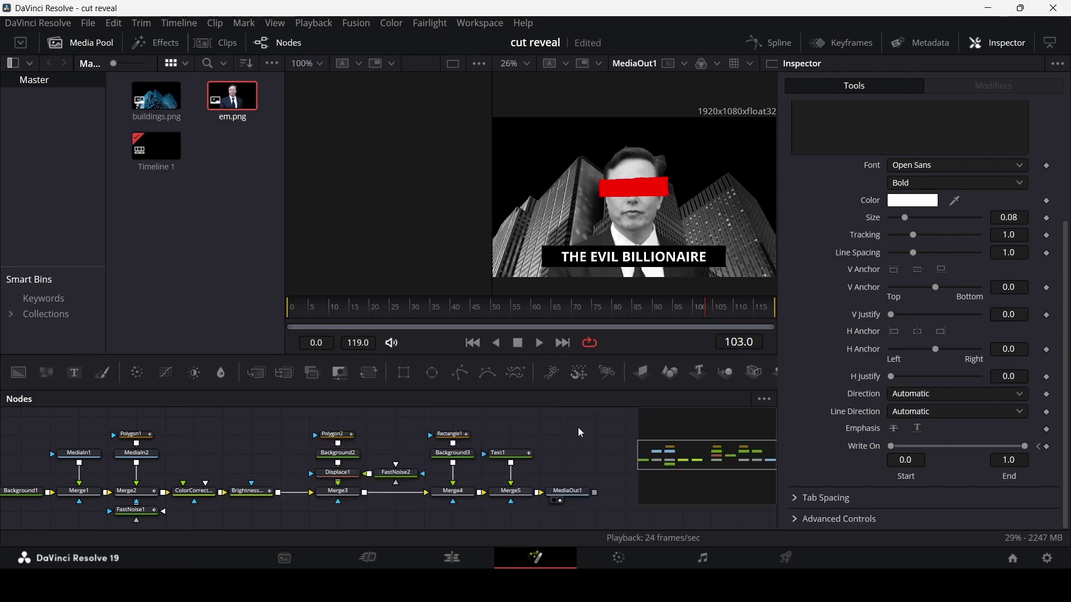
key("space")
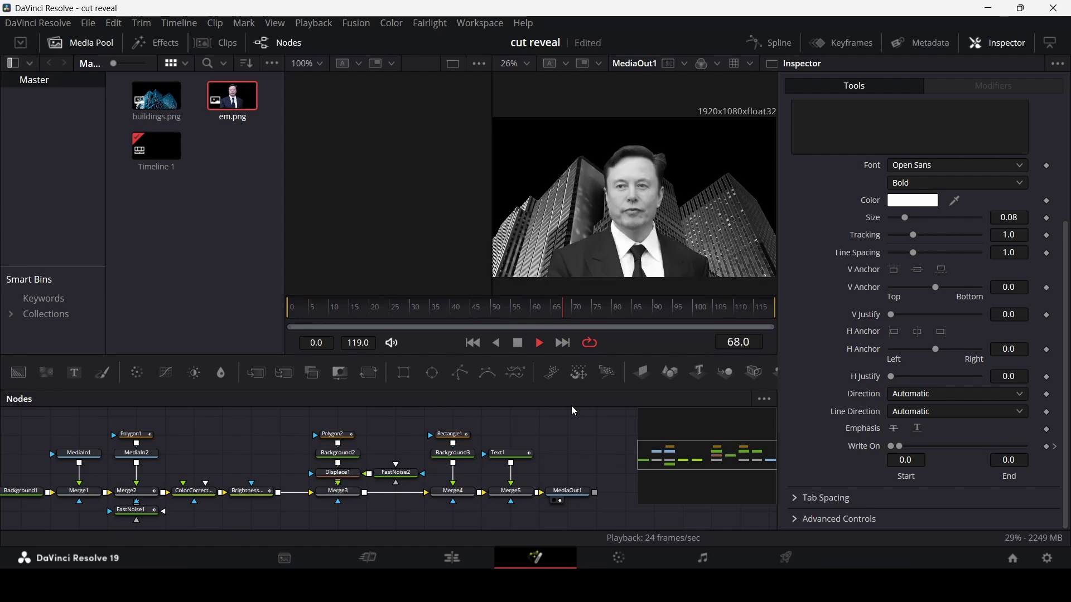
key("space")
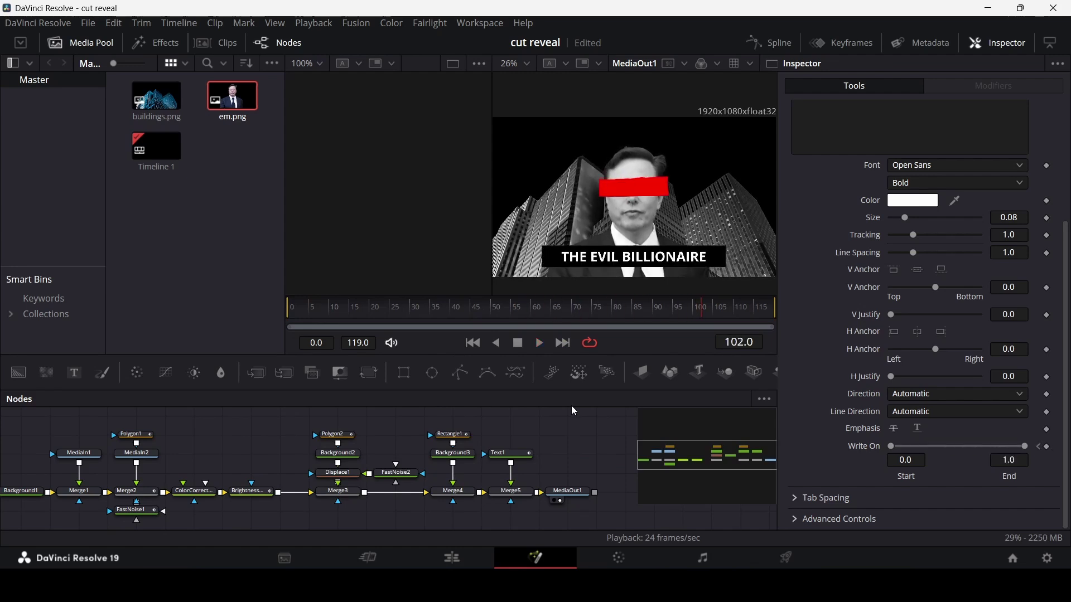
Darken the buildings background by setting Merge1's Blend to 0.7.
left_click_drag(679, 456, 674, 461)
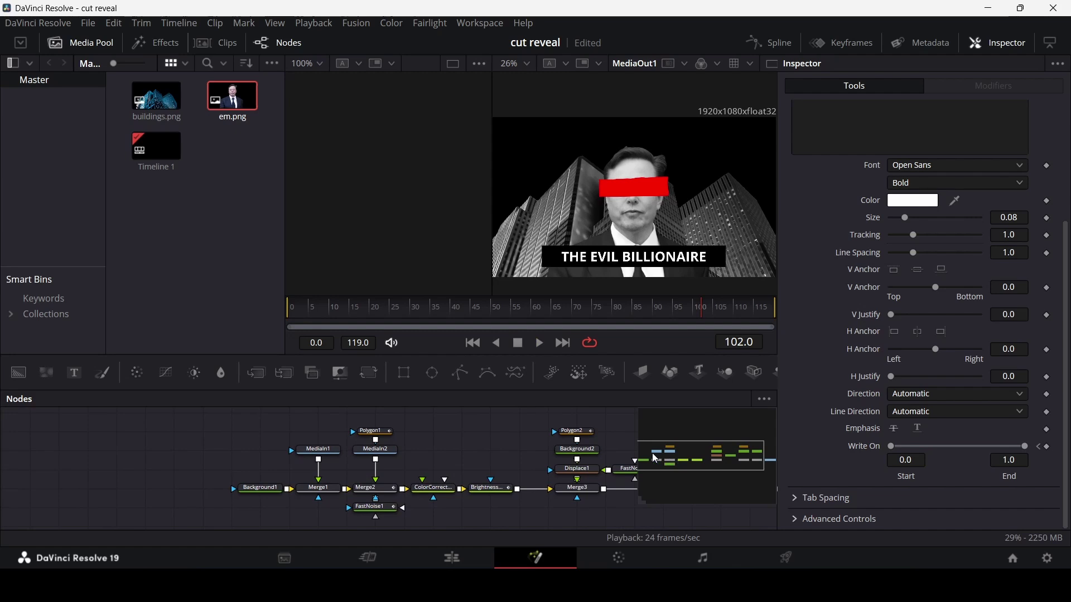
left_click(333, 491)
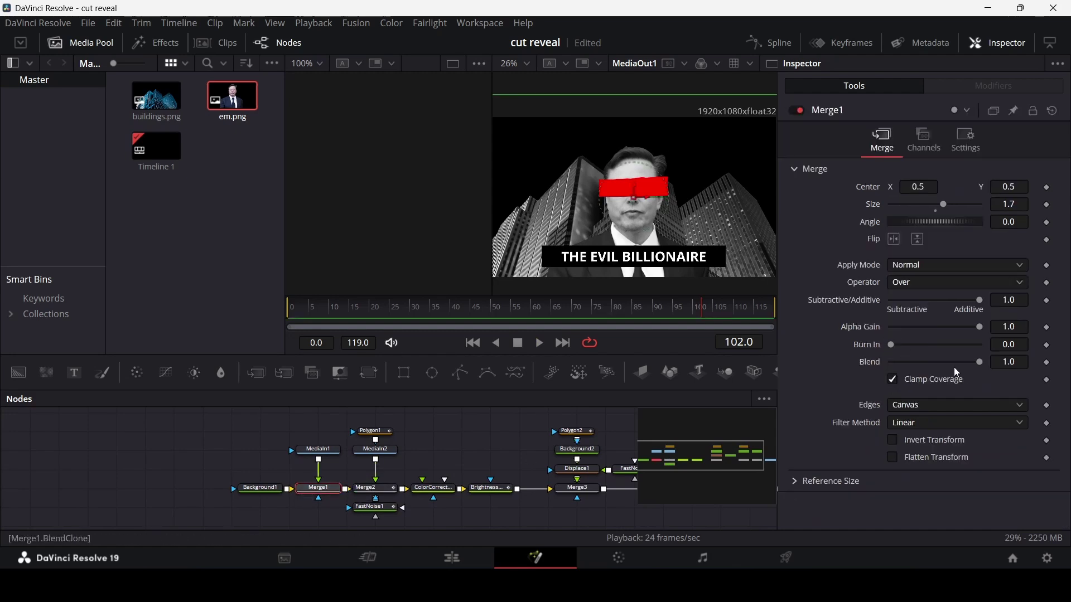
left_click_drag(980, 362, 949, 373)
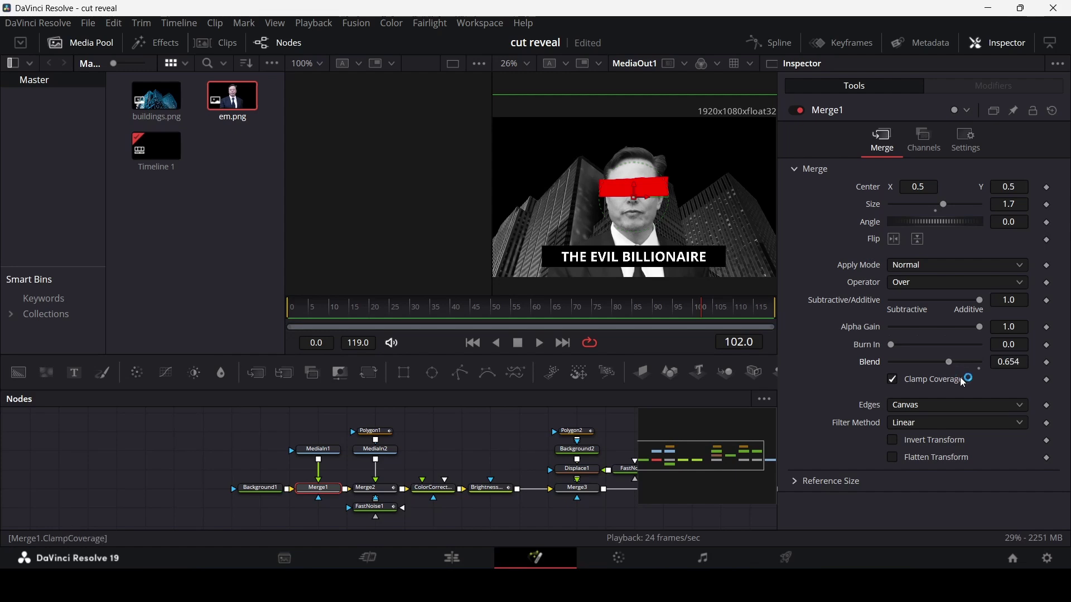
left_click(1024, 363)
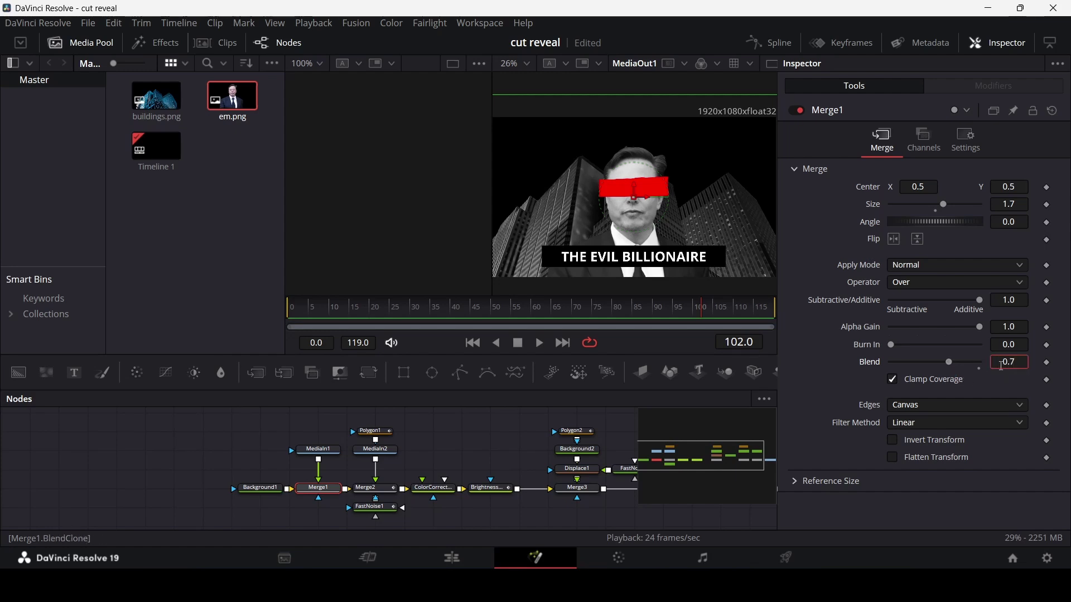
key("Tab")
left_click(483, 445)
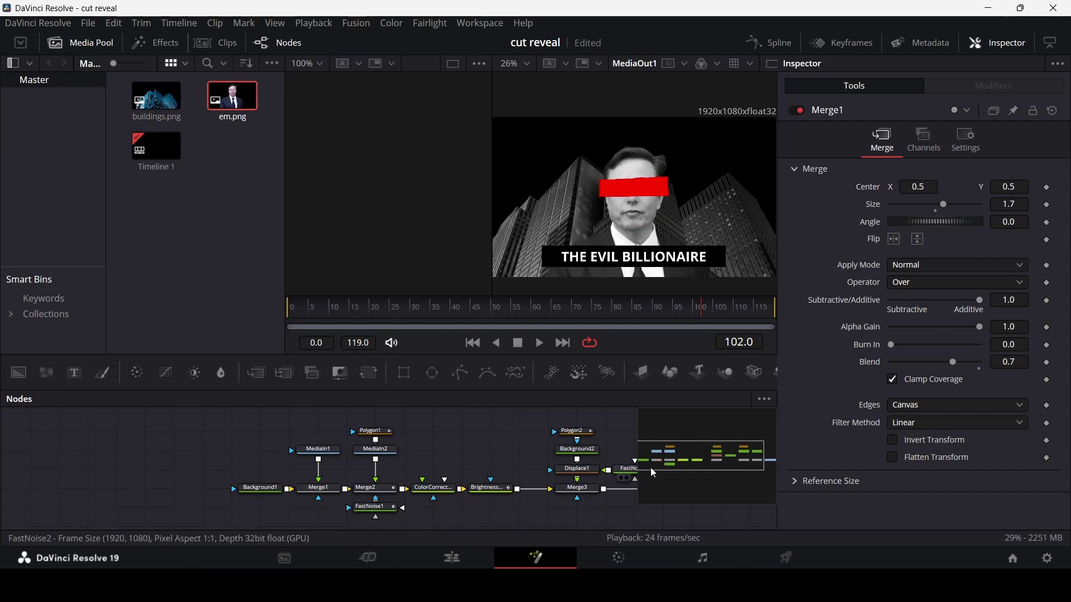
left_click_drag(712, 460, 751, 461)
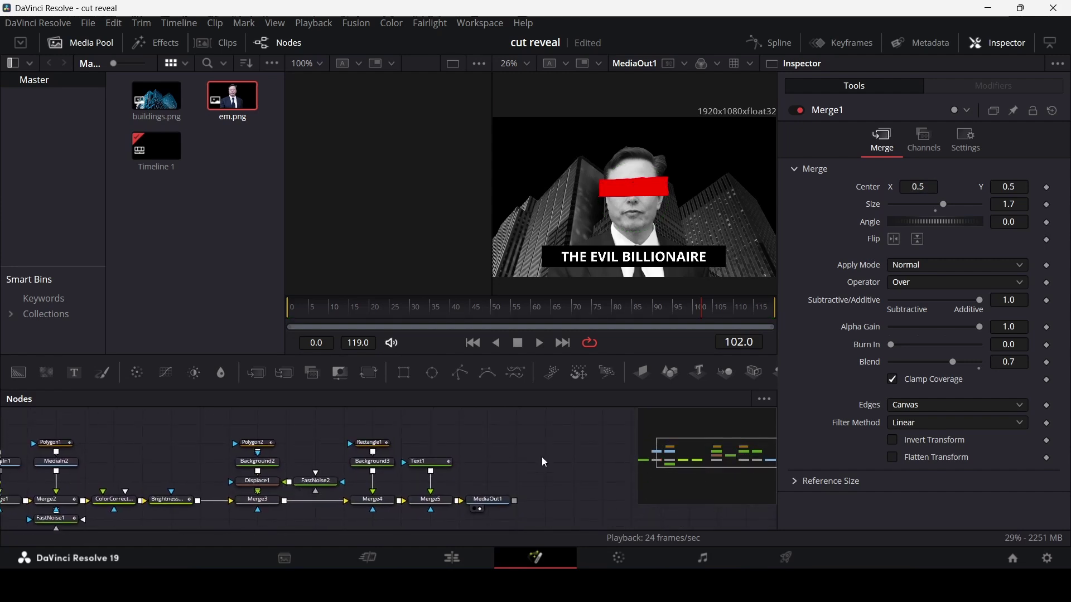
Move MediaOut1 away from Merge5 and insert a Brightness Contrast node between them, placed closer to MediaOut1.
left_click_drag(481, 499, 567, 498)
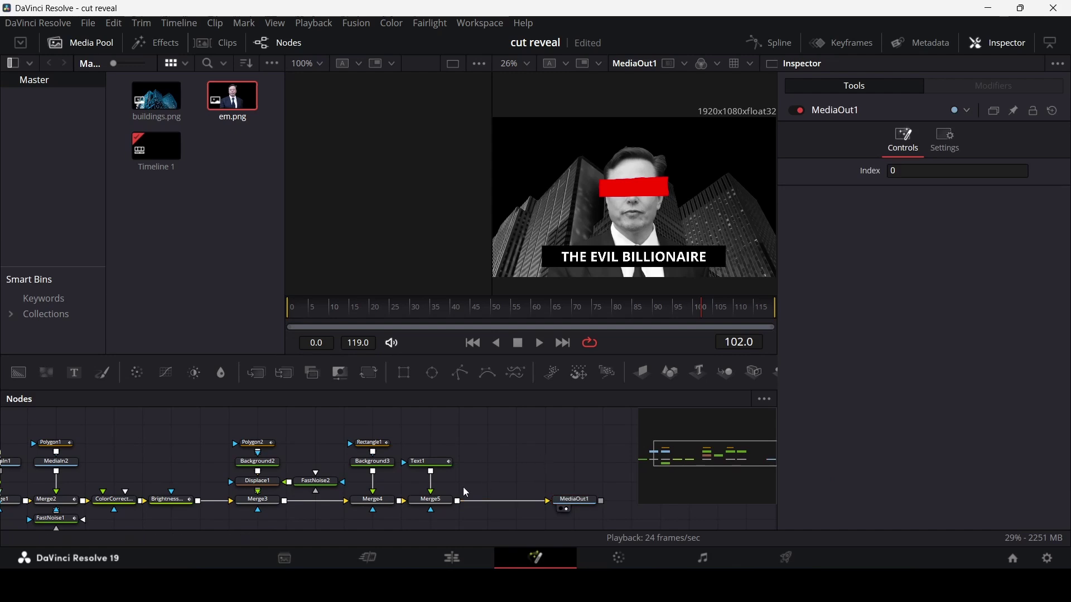
left_click(443, 504)
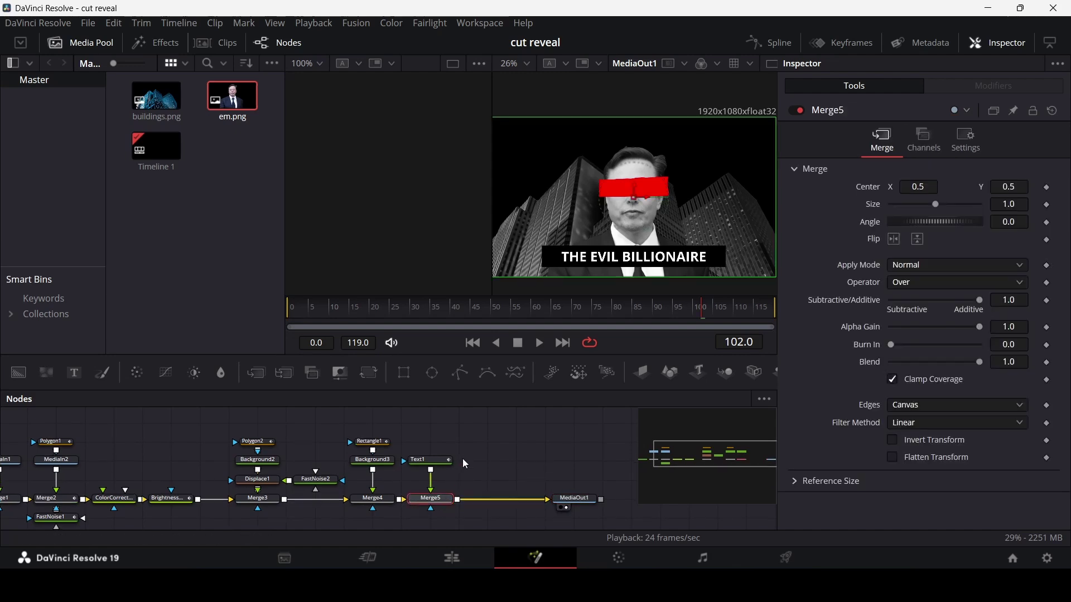
left_click(195, 377)
right_click(491, 499)
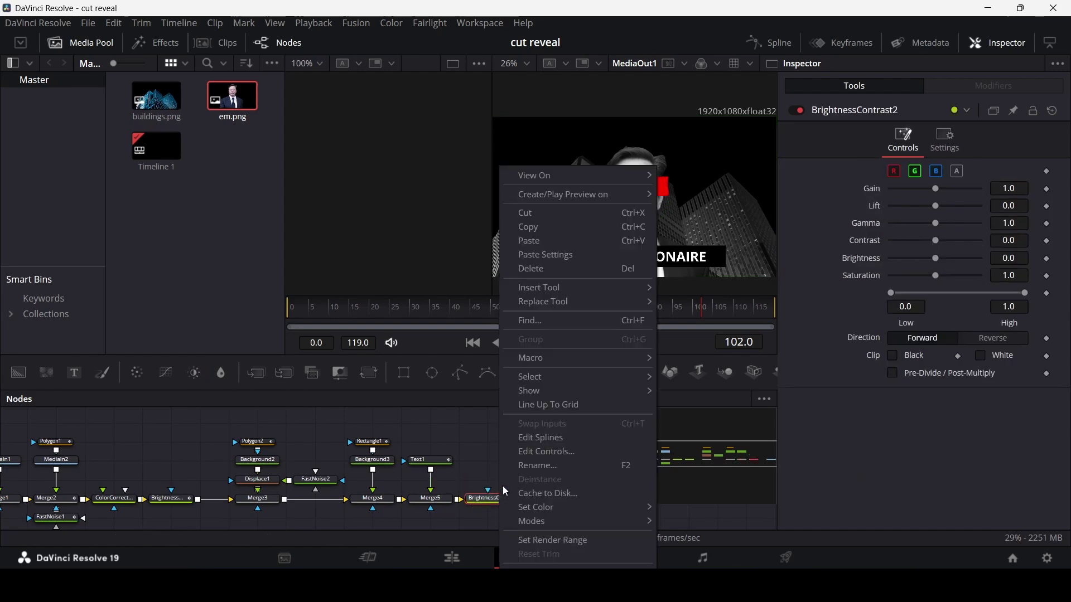
left_click(473, 443)
left_click(167, 498)
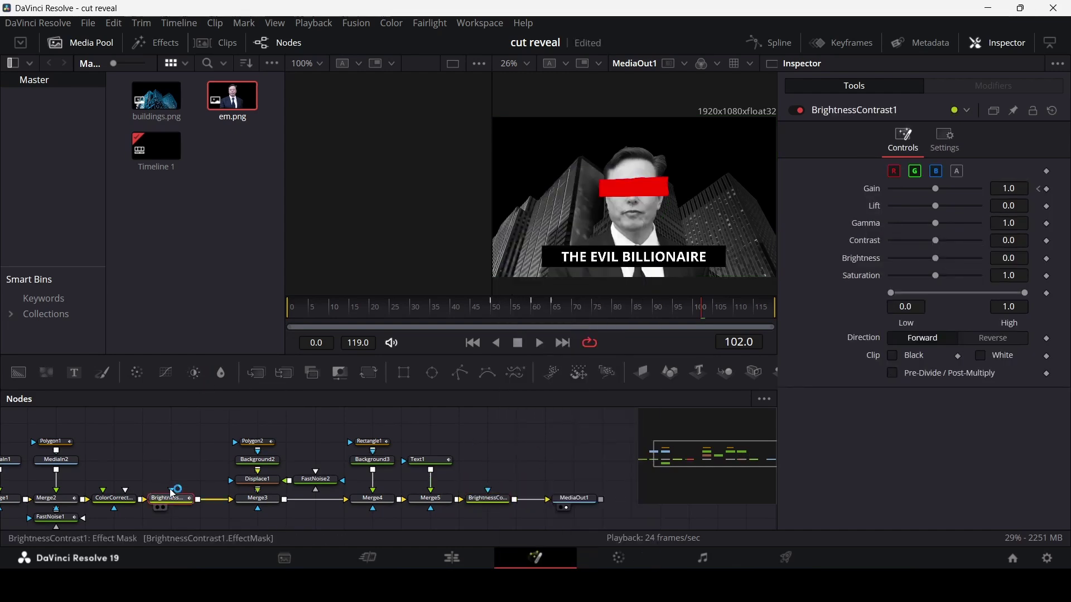
left_click(507, 500)
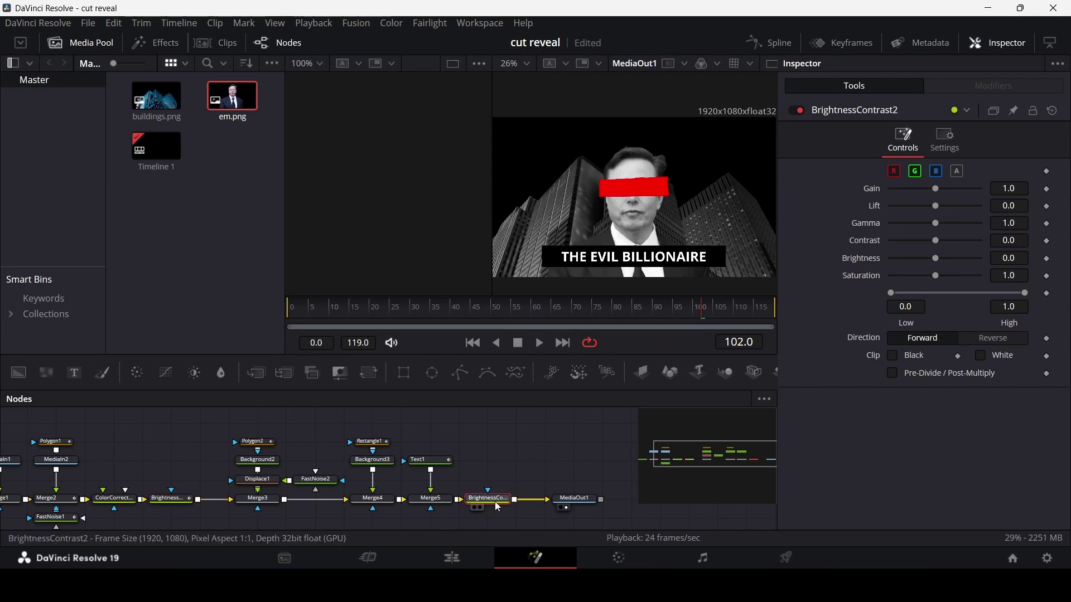
left_click_drag(489, 503, 517, 503)
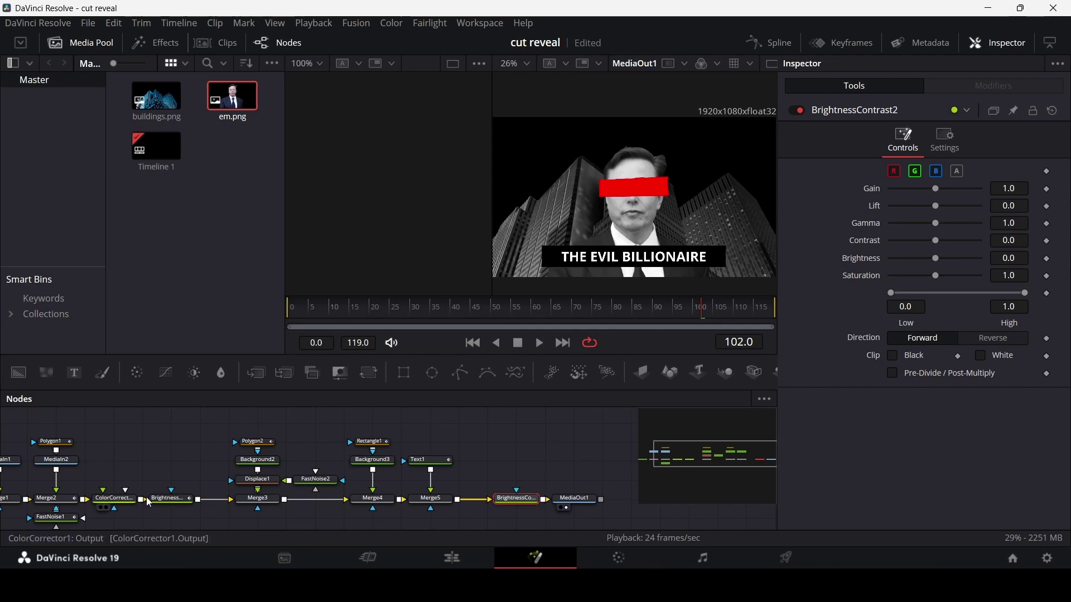
Attach a Polygon mask to the new BrightnessContrast2 node and select it for drawing.
left_click(184, 502)
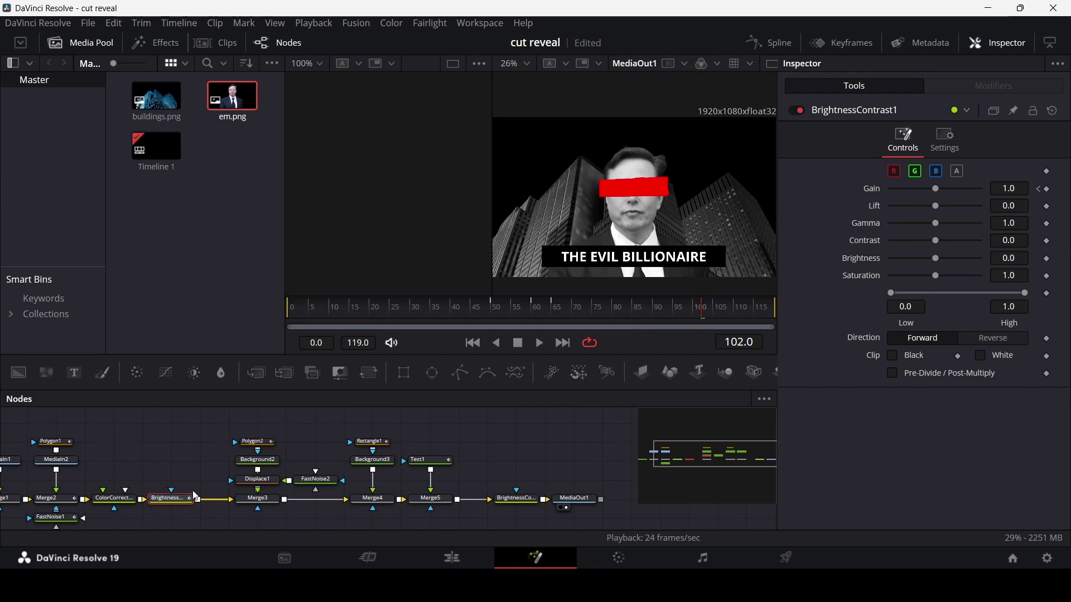
left_click(531, 501)
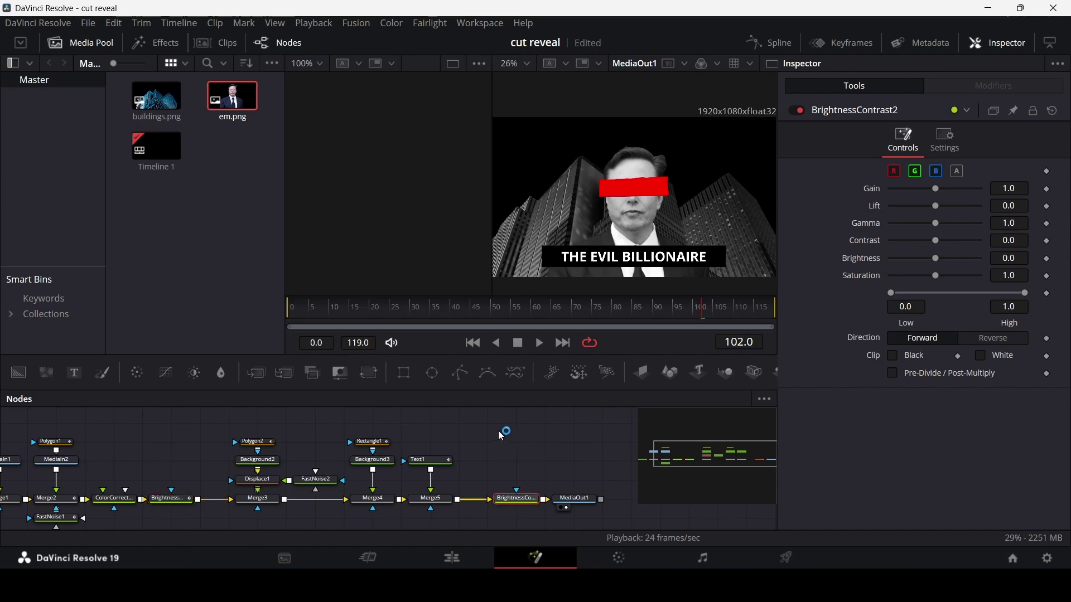
left_click_drag(509, 470, 532, 501)
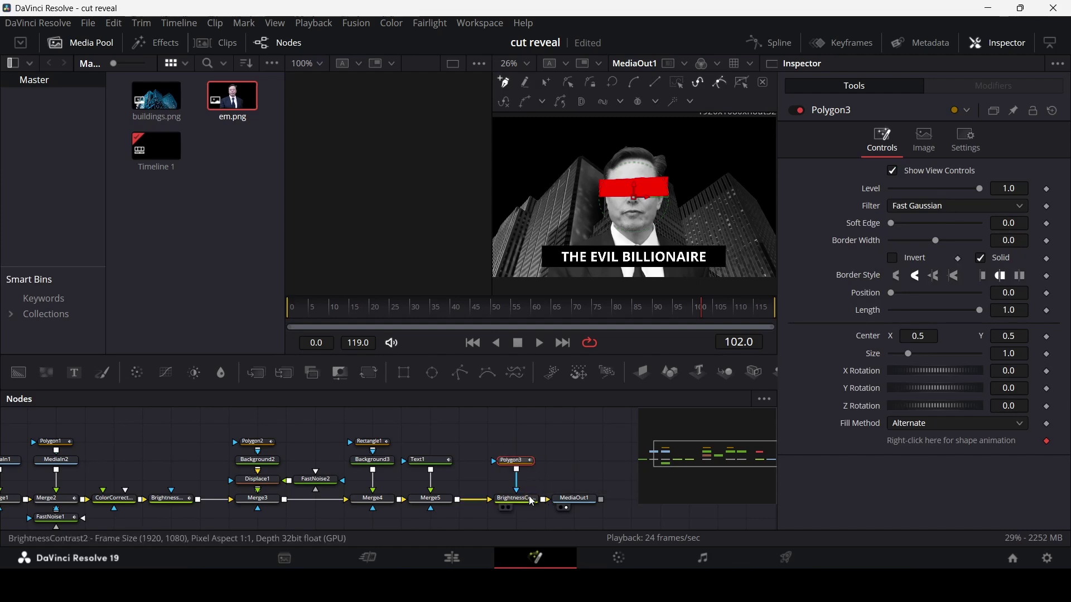
left_click(532, 502)
left_click(514, 460)
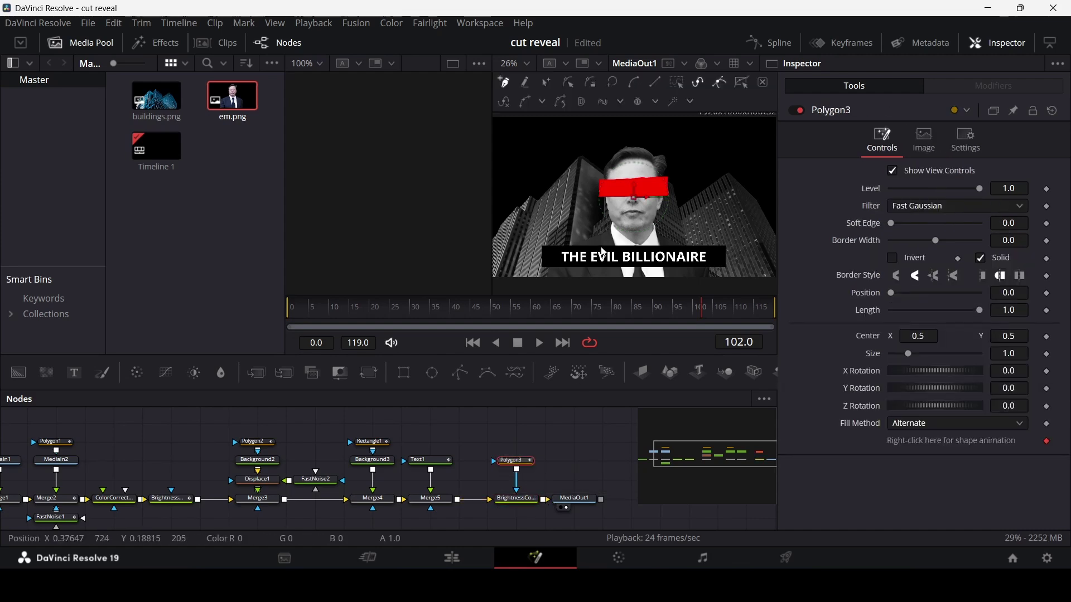
Draw a closed four-sided Polygon3 mask extending past both sides of the frame.
key("minus")
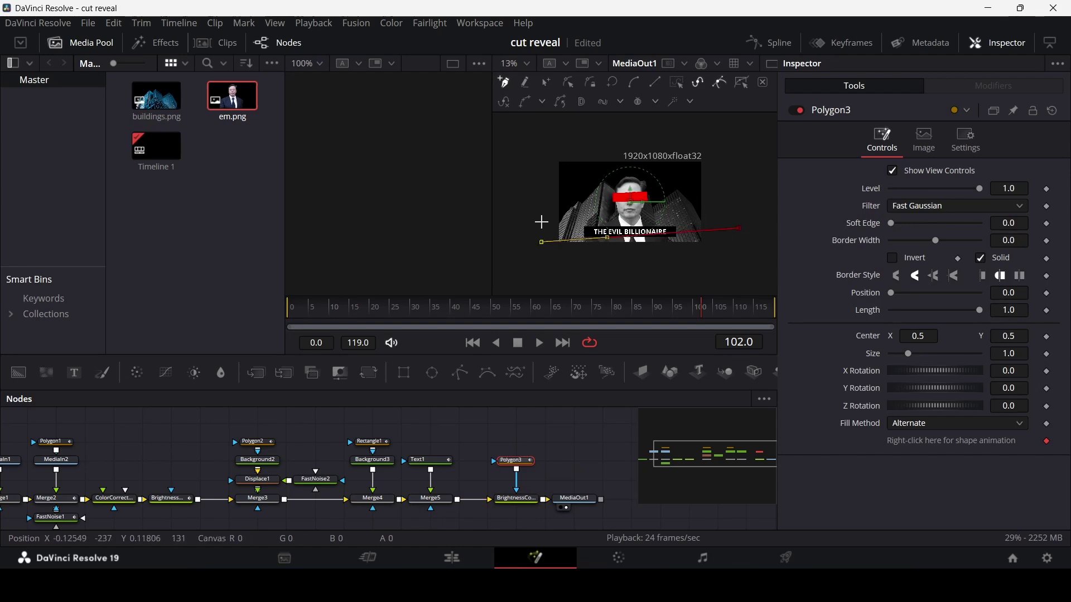
left_click(539, 193)
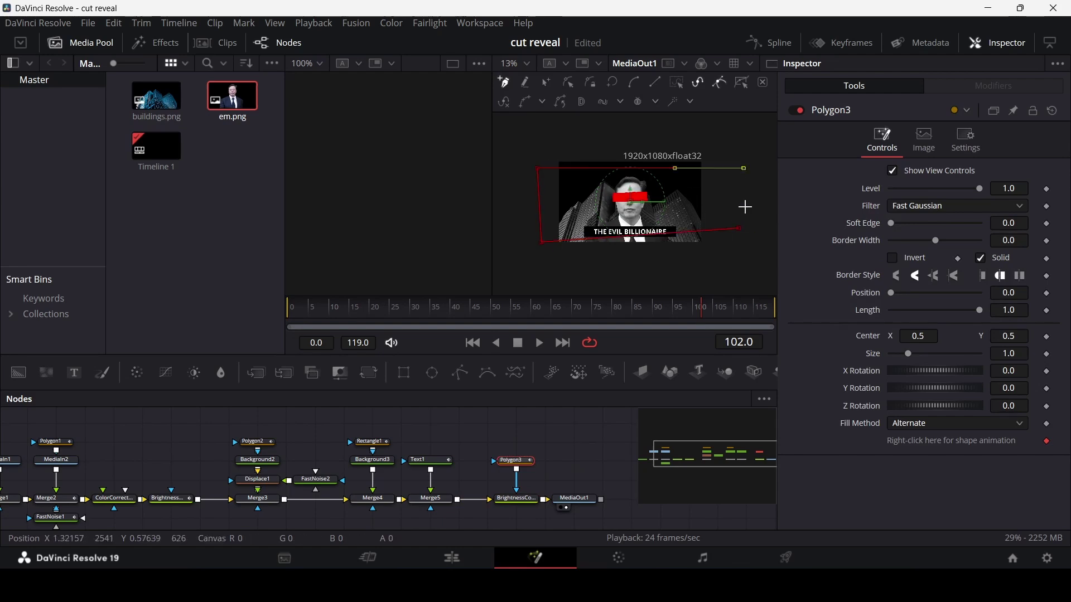
left_click(742, 229)
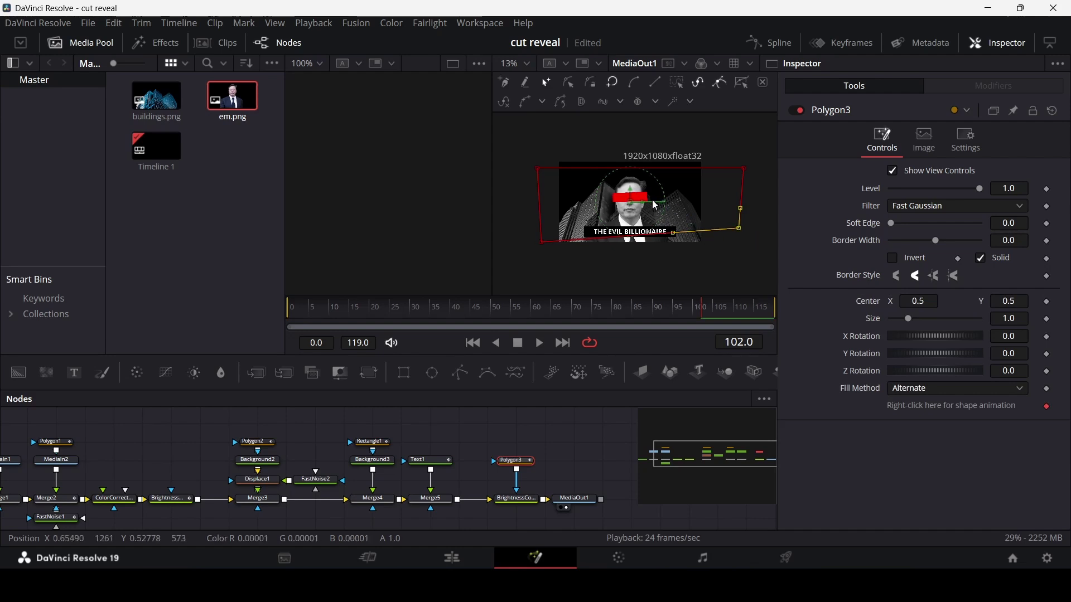
Reshape Polygon3's corners into a narrower slanted band across the portrait's face and torso.
scroll(683, 218, "up", 2)
scroll(703, 201, "down", 2)
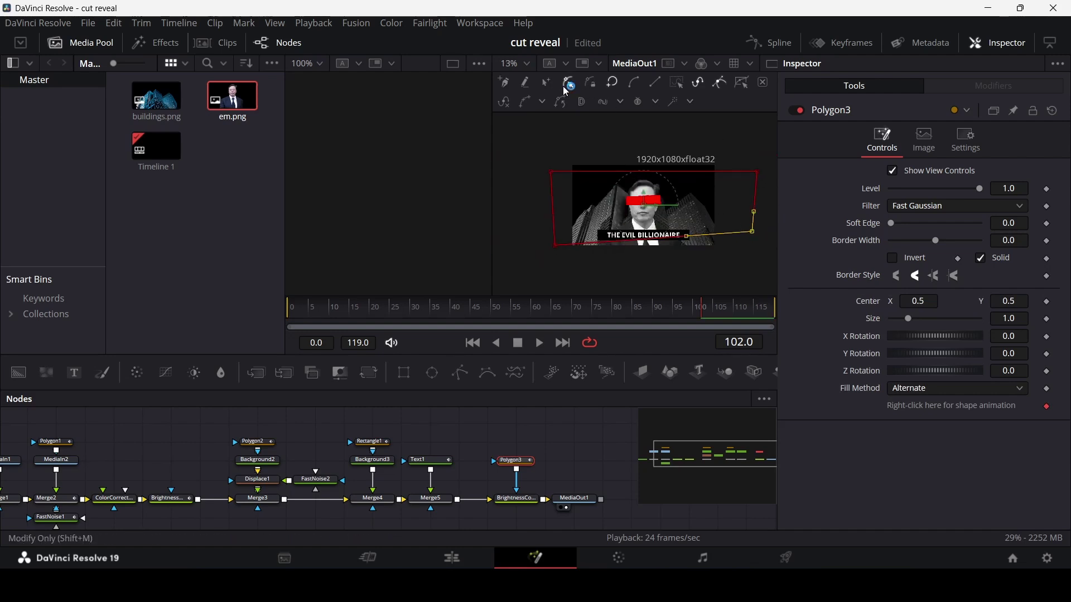
left_click_drag(758, 174, 750, 230)
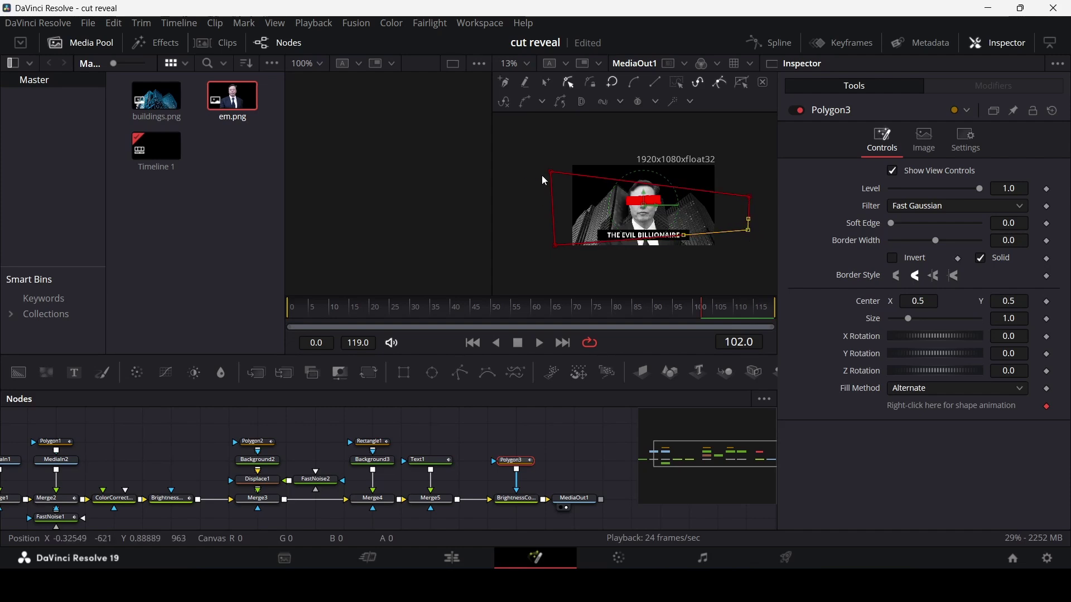
left_click_drag(551, 172, 553, 185)
left_click(556, 246)
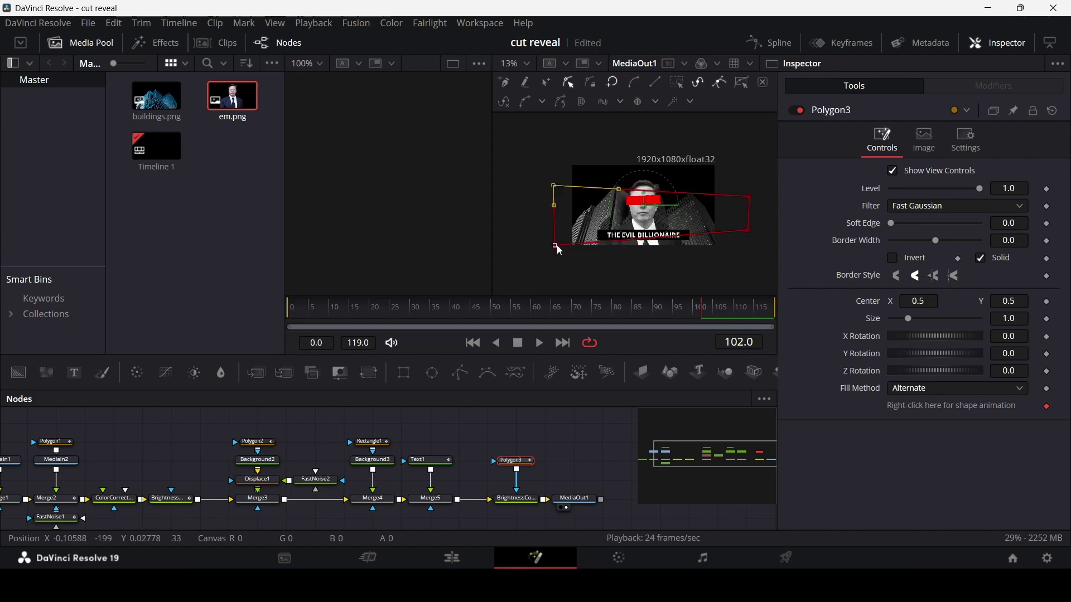
mouse_move(559, 251)
left_mouse_down()
mouse_move(560, 228)
mouse_move(560, 238)
left_mouse_up()
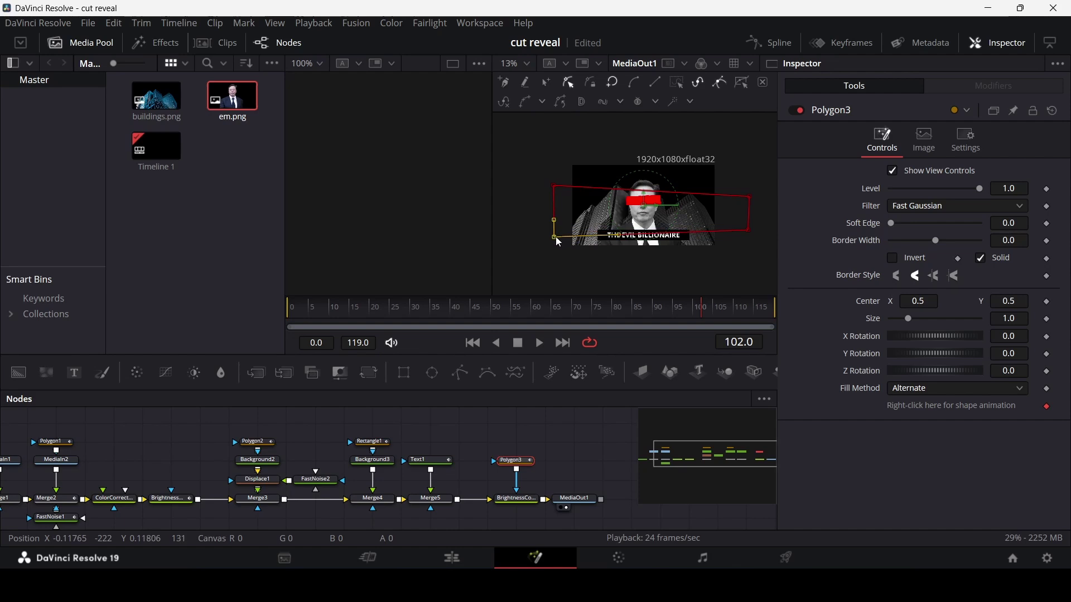
scroll(658, 232, "up", 2)
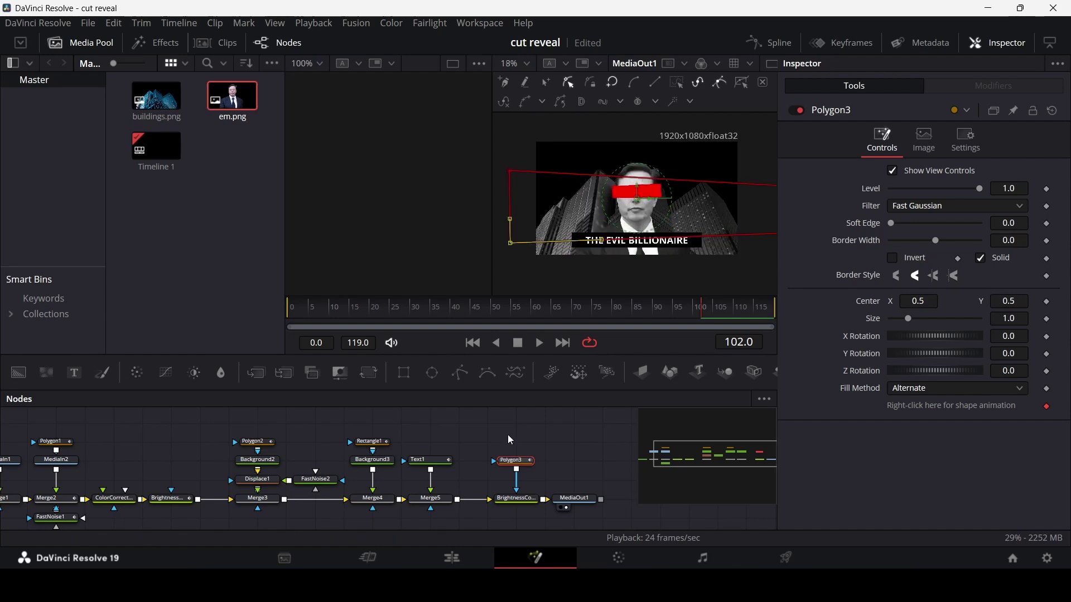
Raise BrightnessContrast2's Gain to 2.27 and inspect the mask's edge up close in the viewer.
left_click(516, 498)
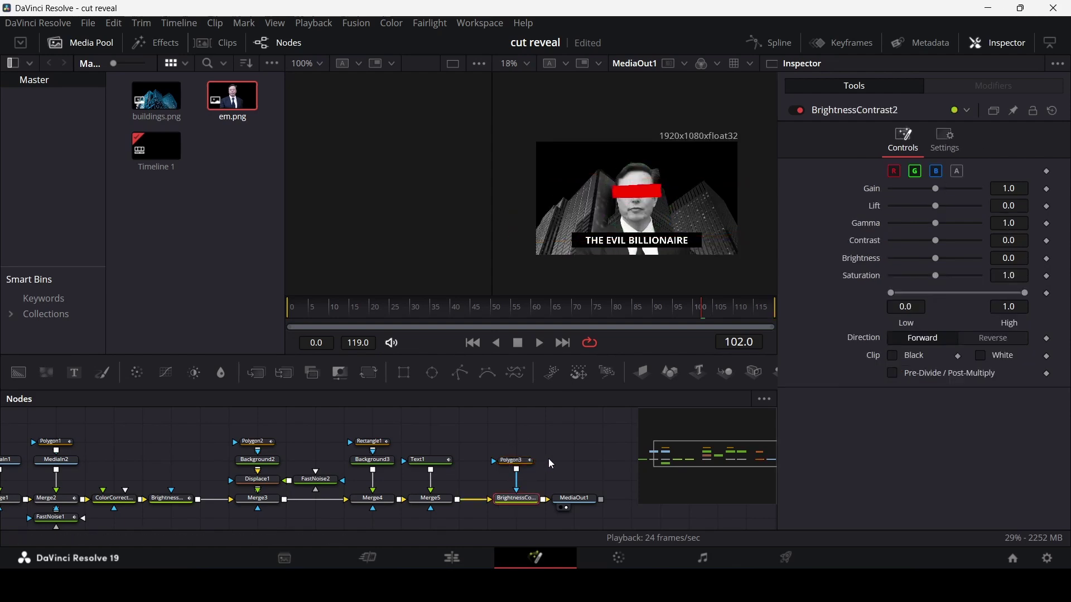
left_click_drag(937, 189, 950, 191)
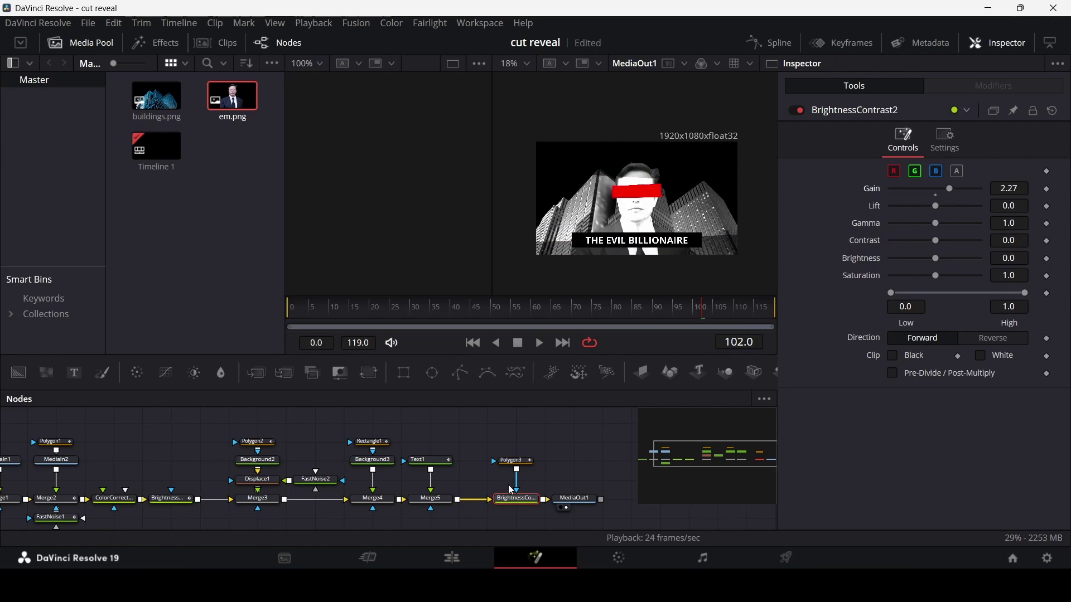
scroll(730, 241, "up", 2)
scroll(728, 241, "up", 1)
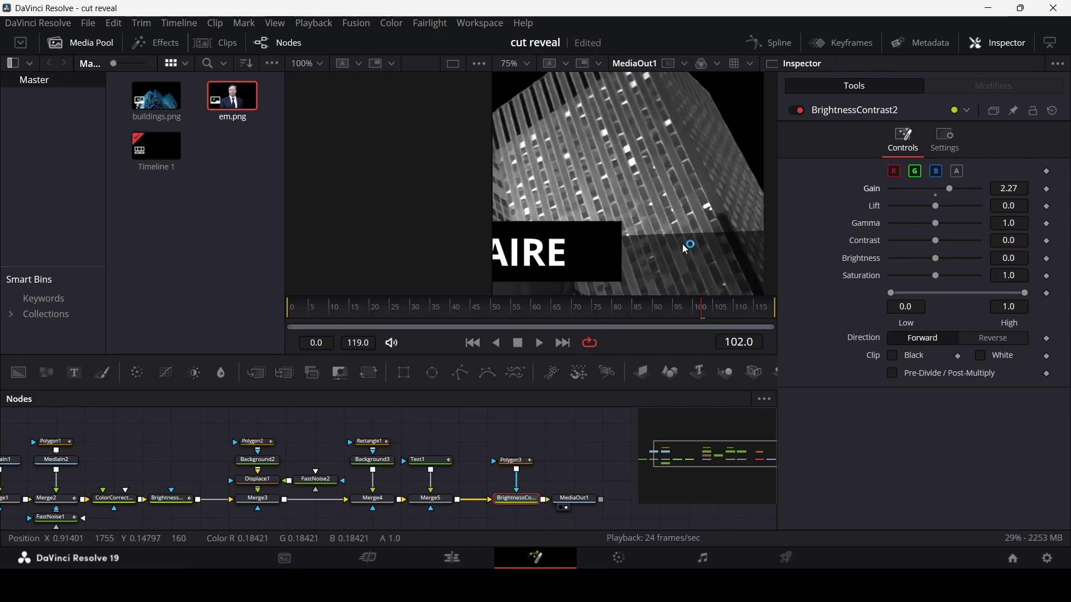
scroll(711, 234, "down", 2)
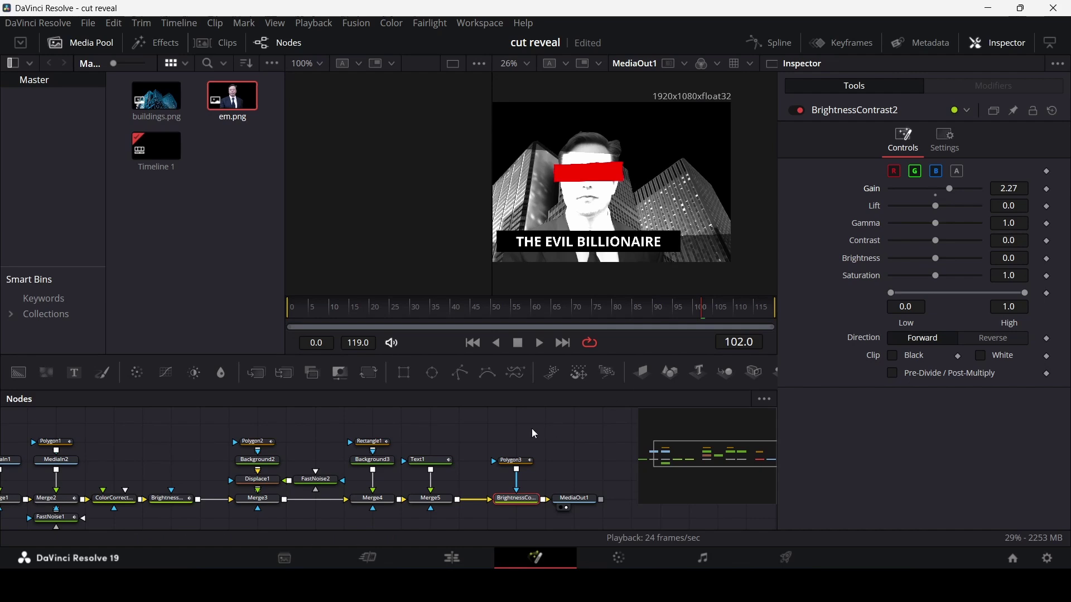
Soften the Polygon3 mask by setting its Soft Edge to 0.2.
left_click(513, 461)
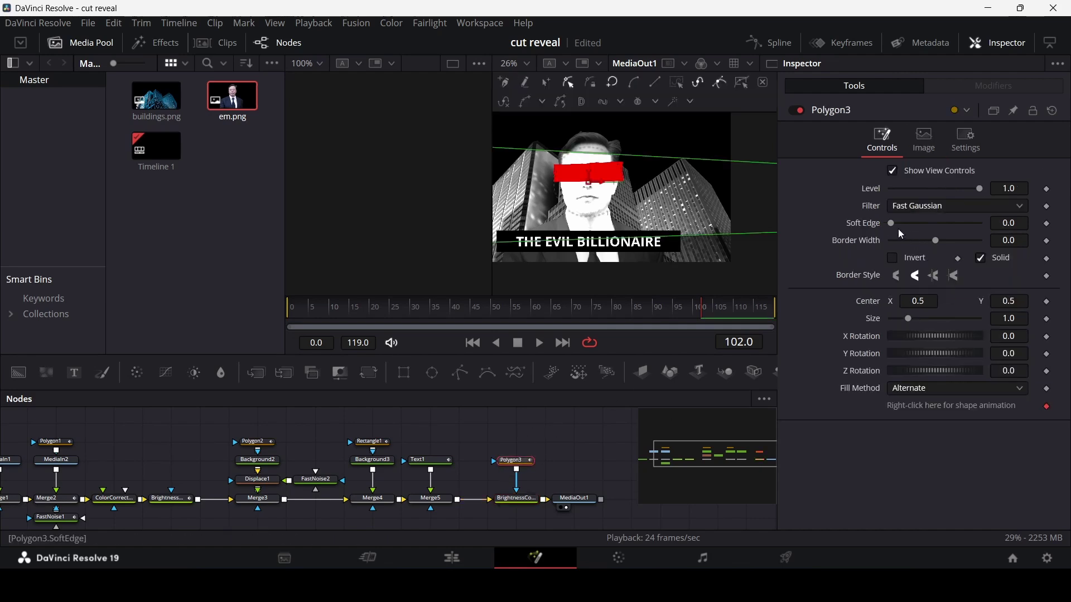
left_click_drag(916, 228, 988, 224)
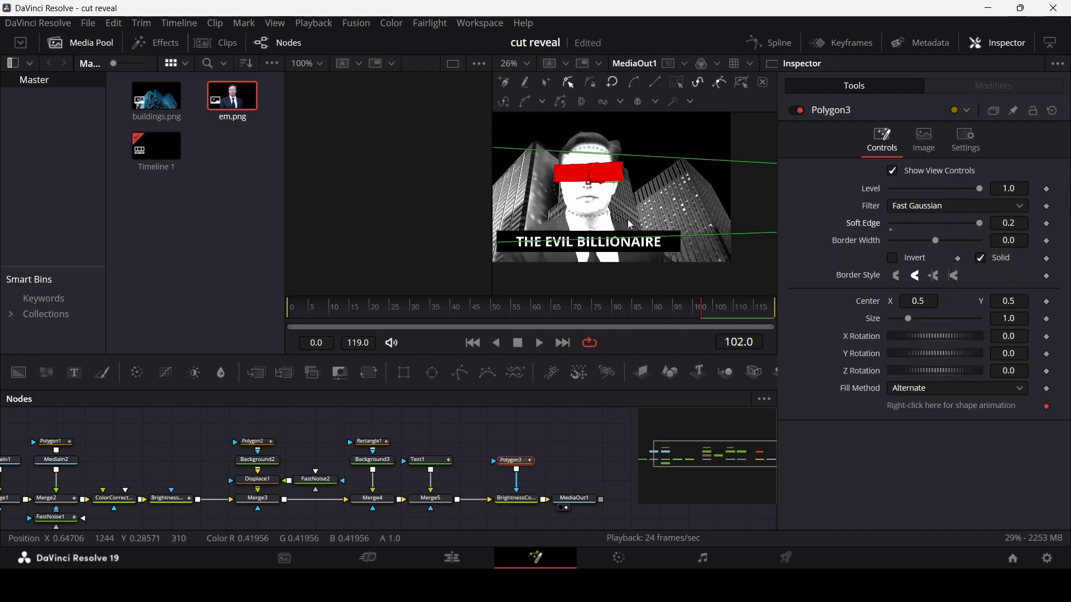
scroll(626, 202, "down", 2)
scroll(626, 202, "up", 1)
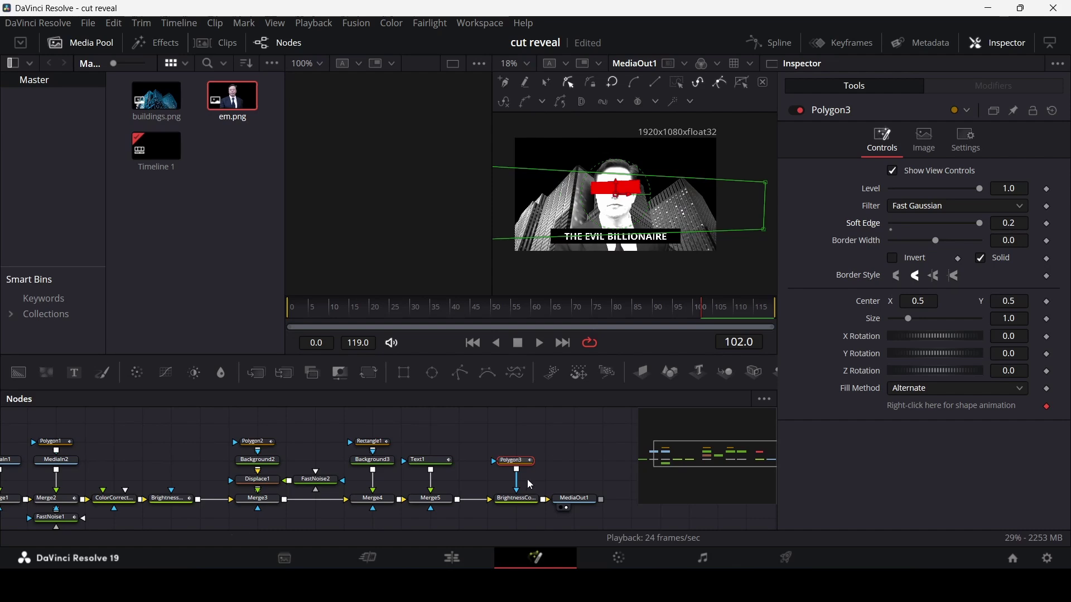
Lower BrightnessContrast2's Gain to 0.55 and invert the Polygon3 mask so the darkening falls outside the band.
left_click(519, 499)
left_click_drag(964, 192, 924, 199)
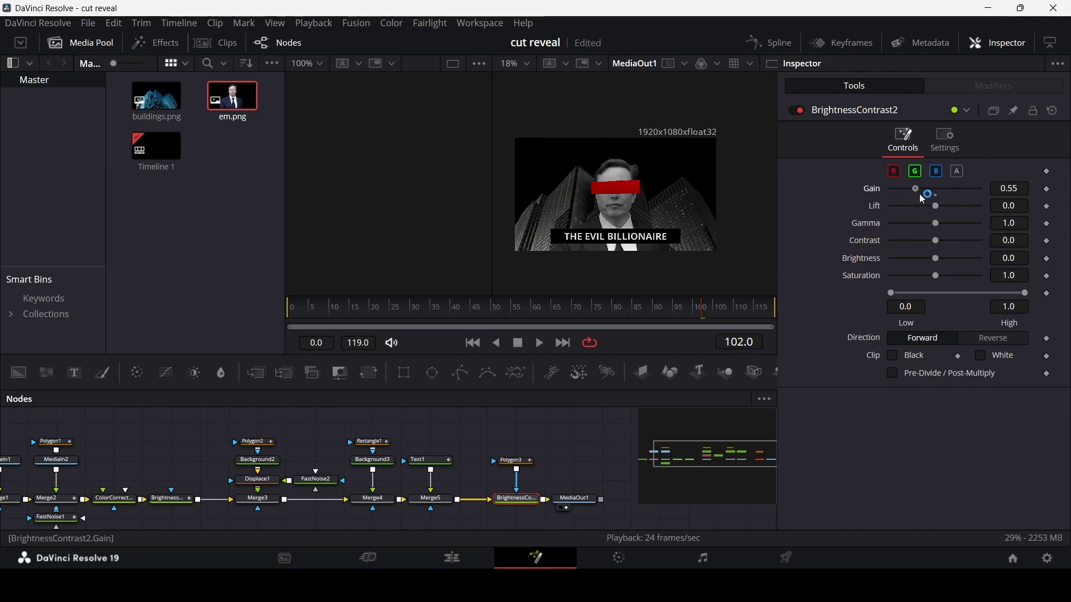
left_click(516, 461)
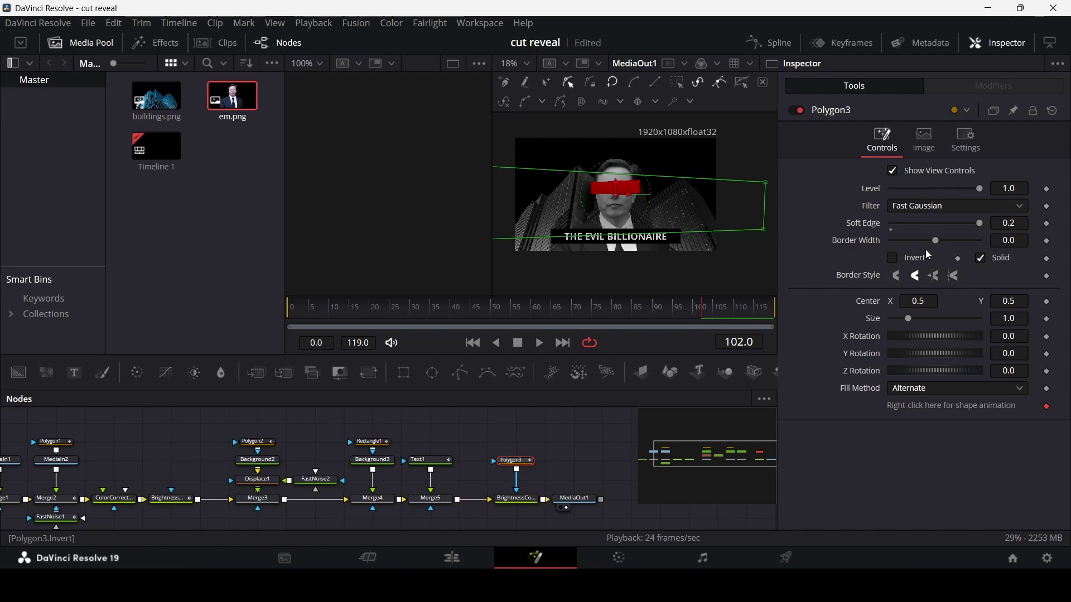
left_click(925, 260)
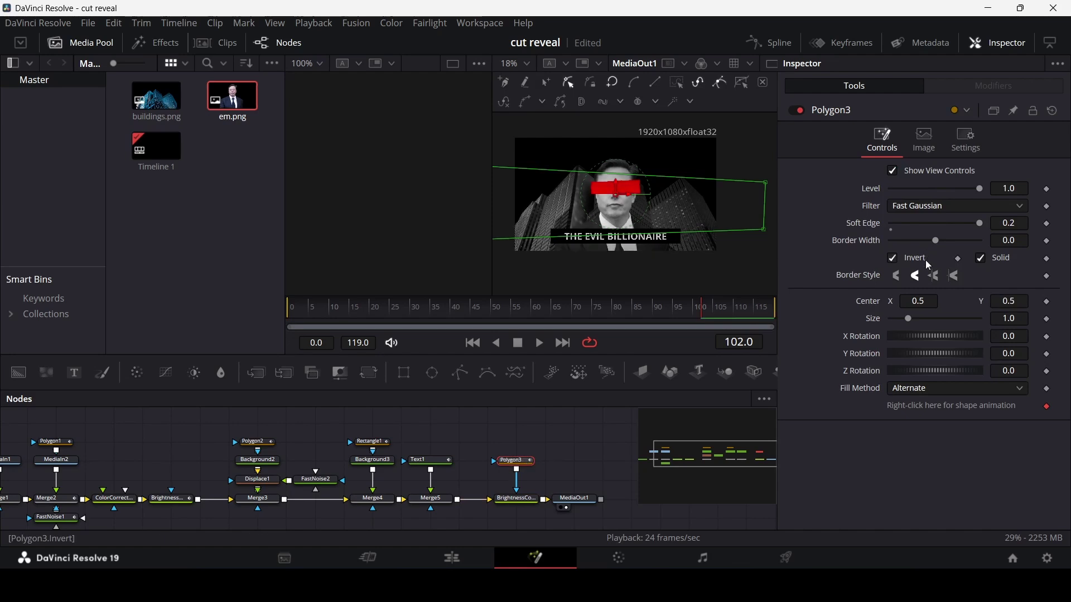
Set BrightnessContrast2's Gain to 0.5.
left_click(527, 501)
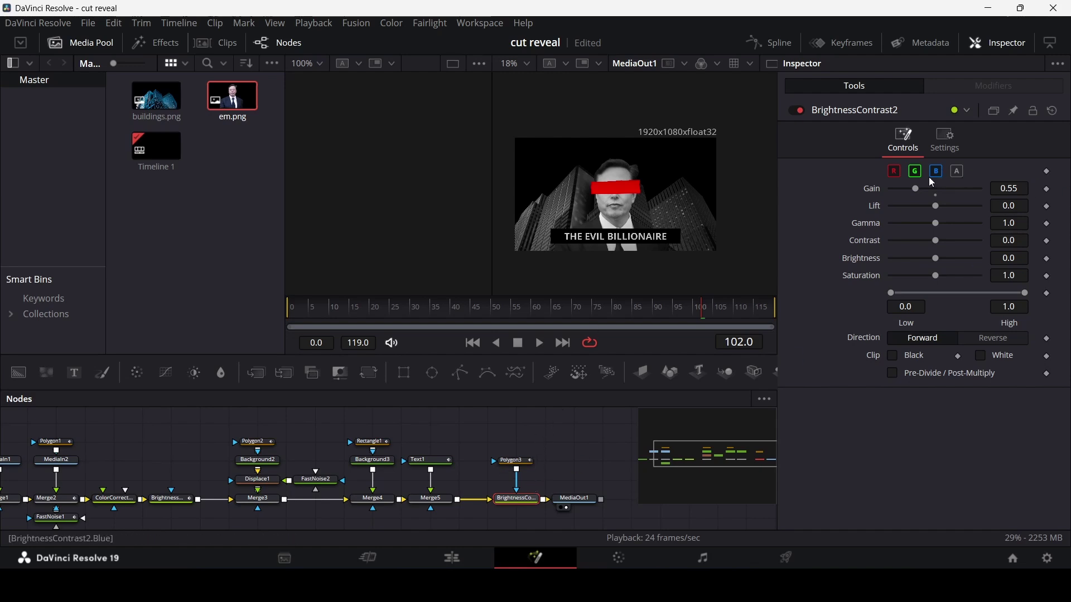
mouse_move(918, 192)
left_mouse_down()
mouse_move(899, 195)
mouse_move(931, 190)
mouse_move(923, 194)
left_mouse_up()
left_click(1028, 189)
key("BackSpace")
key("BackSpace")
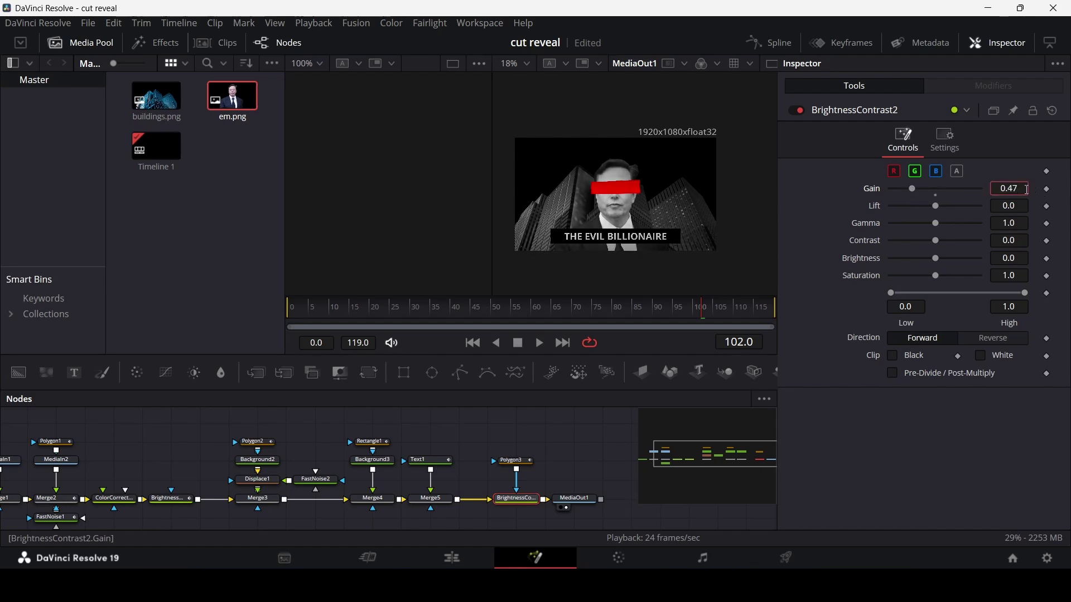
type("5")
key("Tab")
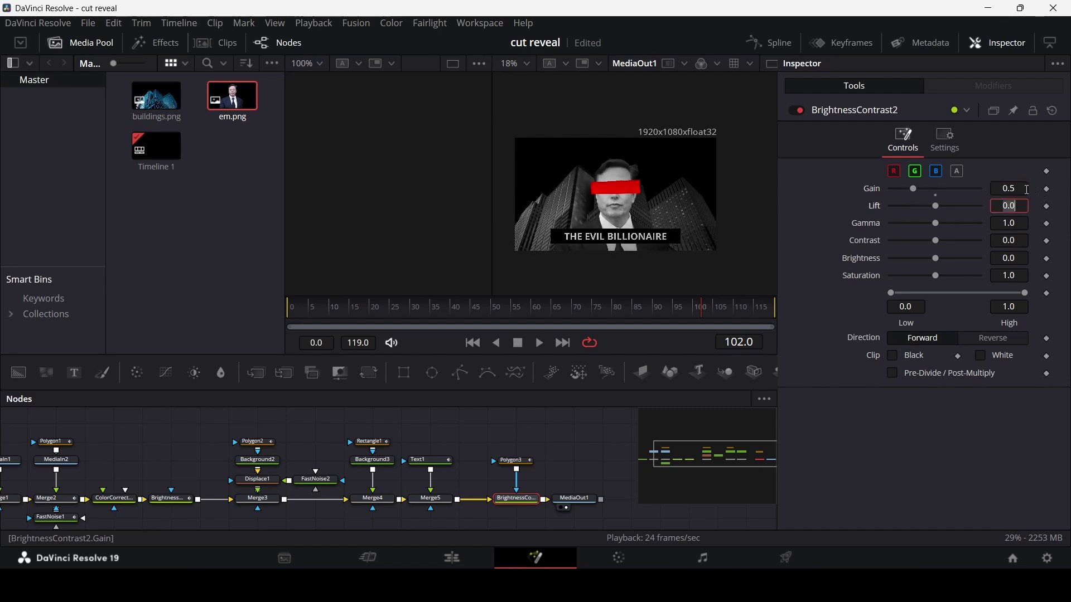
Keyframe Polygon3's shape animation at frame 0.
left_click(518, 463)
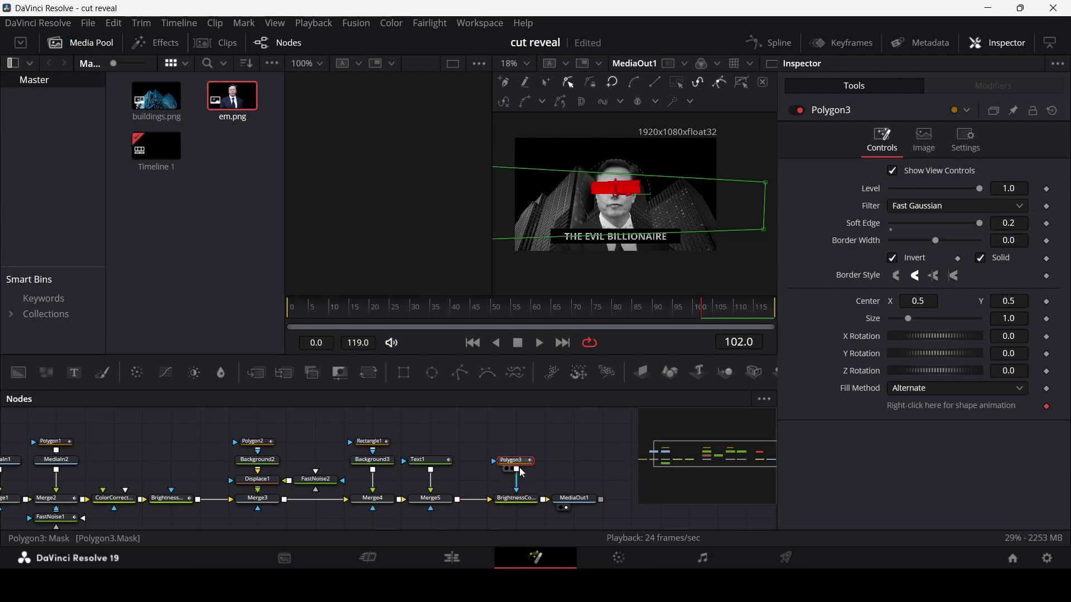
left_click_drag(935, 371, 922, 374)
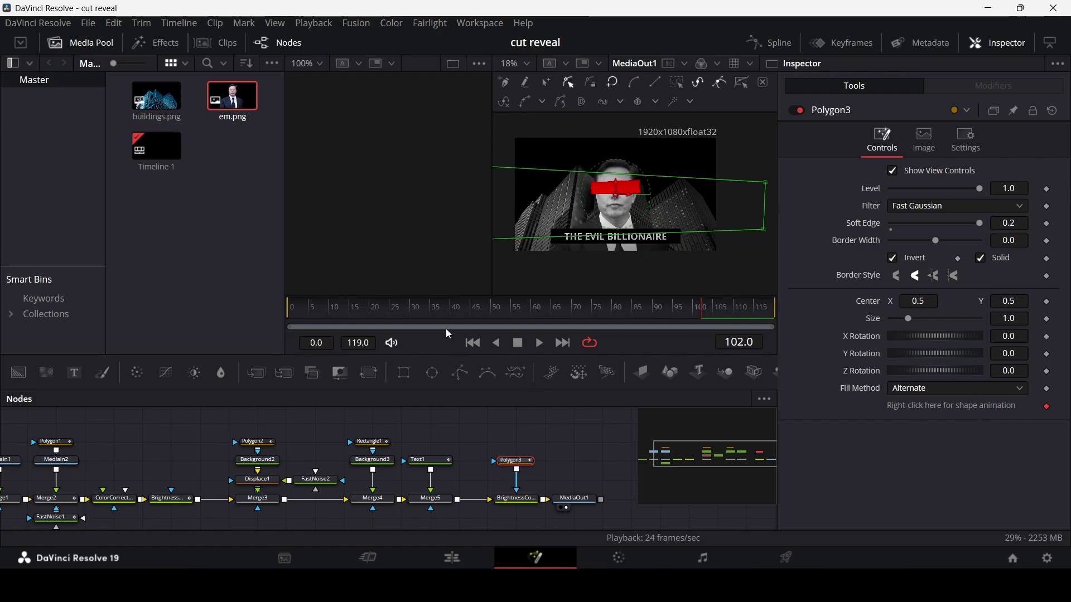
left_click_drag(338, 308, 287, 319)
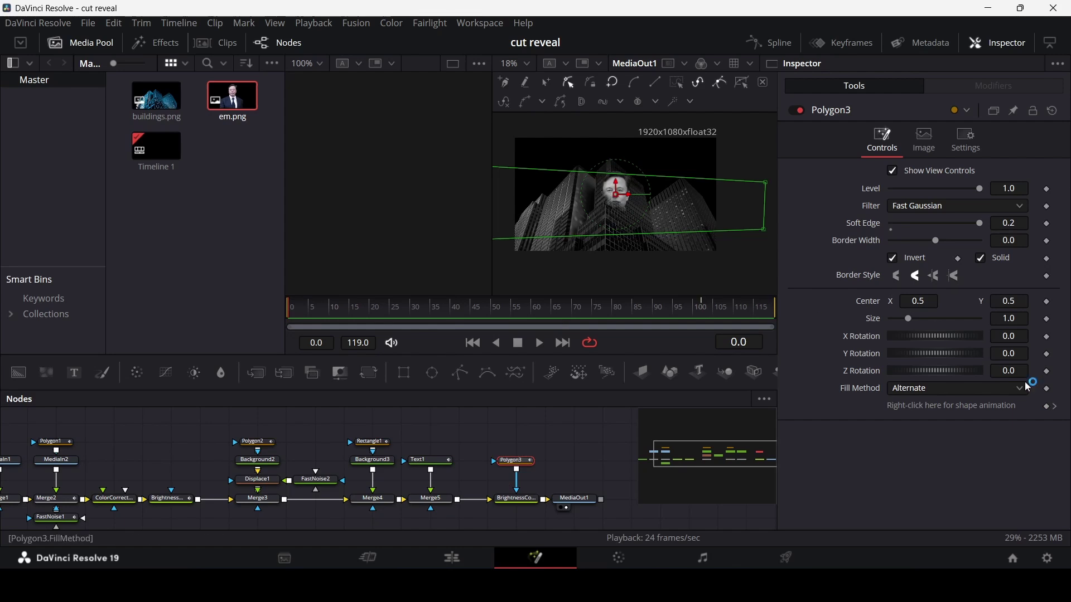
left_click(1046, 407)
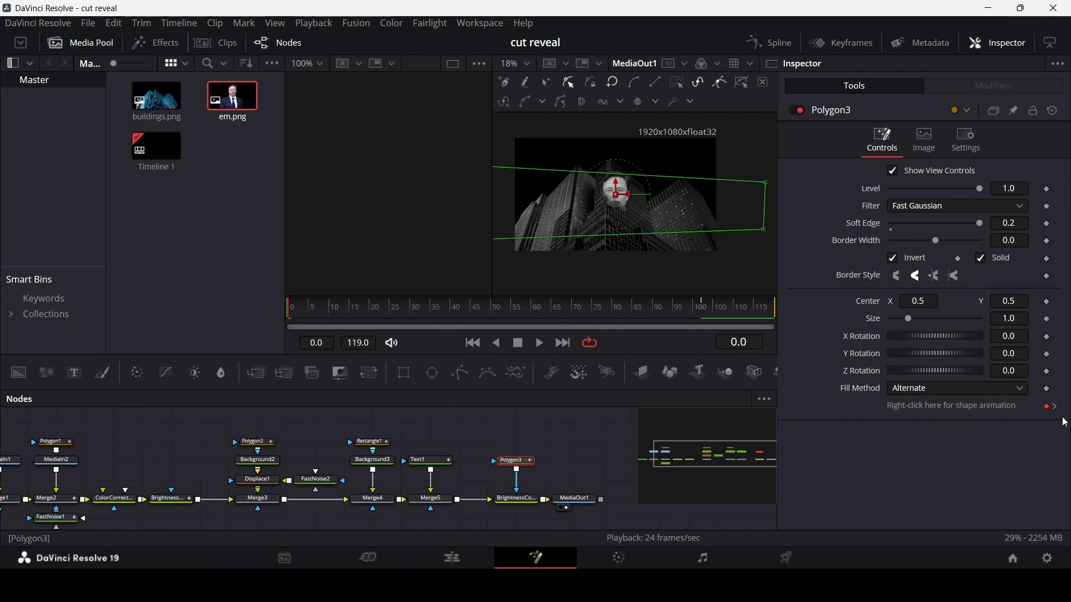
Animate Polygon3's left edge by moving it upward at frame 10 and downward at frame 20.
left_click_drag(327, 313, 333, 316)
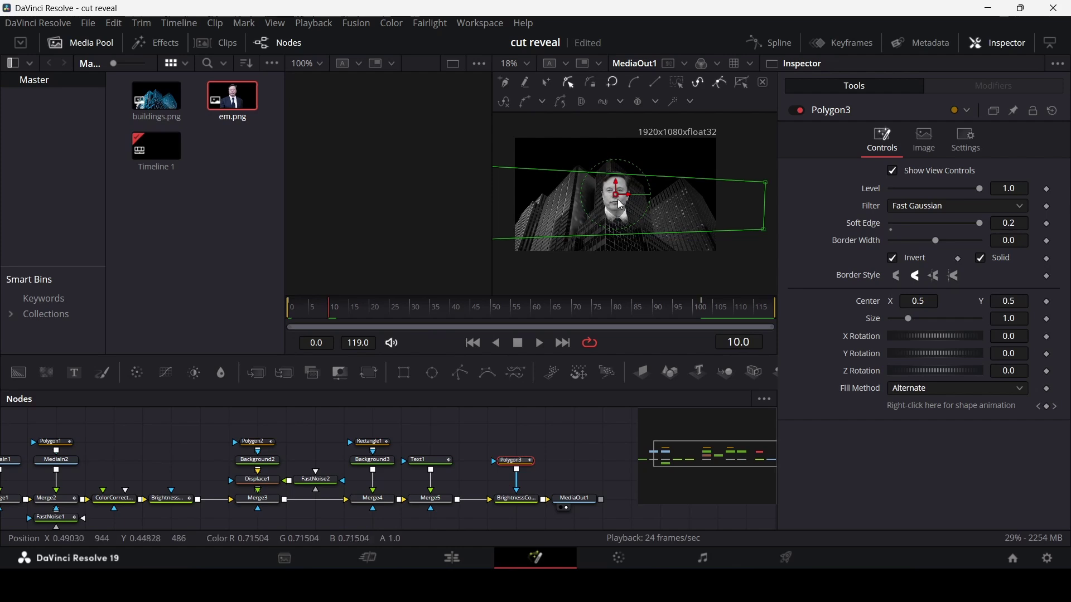
scroll(574, 194, "down", 1)
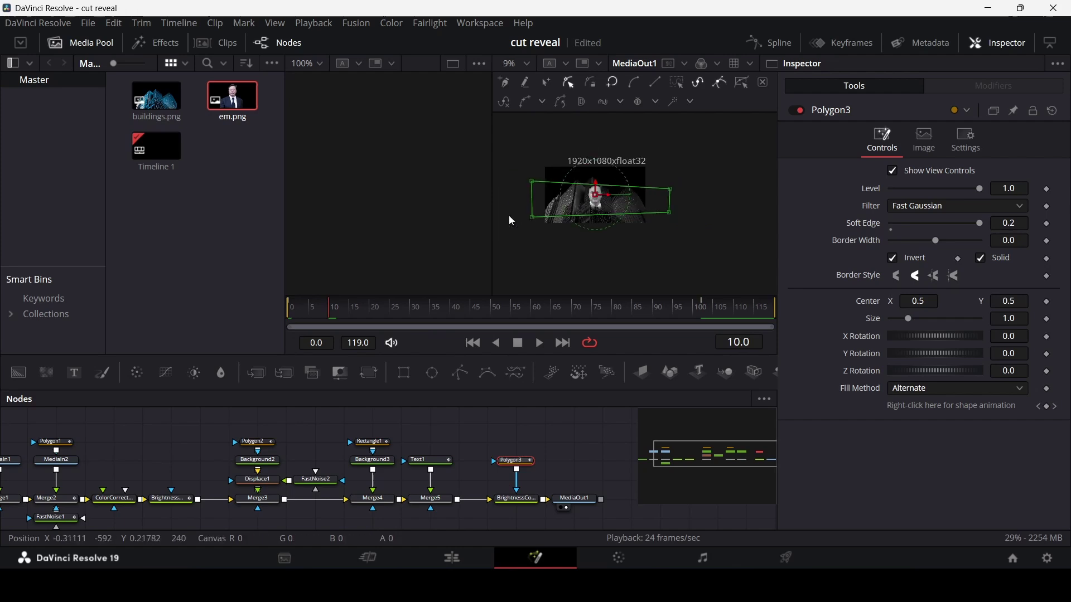
left_click(531, 193)
left_click_drag(534, 190, 534, 171)
left_click_drag(376, 314, 372, 314)
left_click_drag(523, 154, 532, 203)
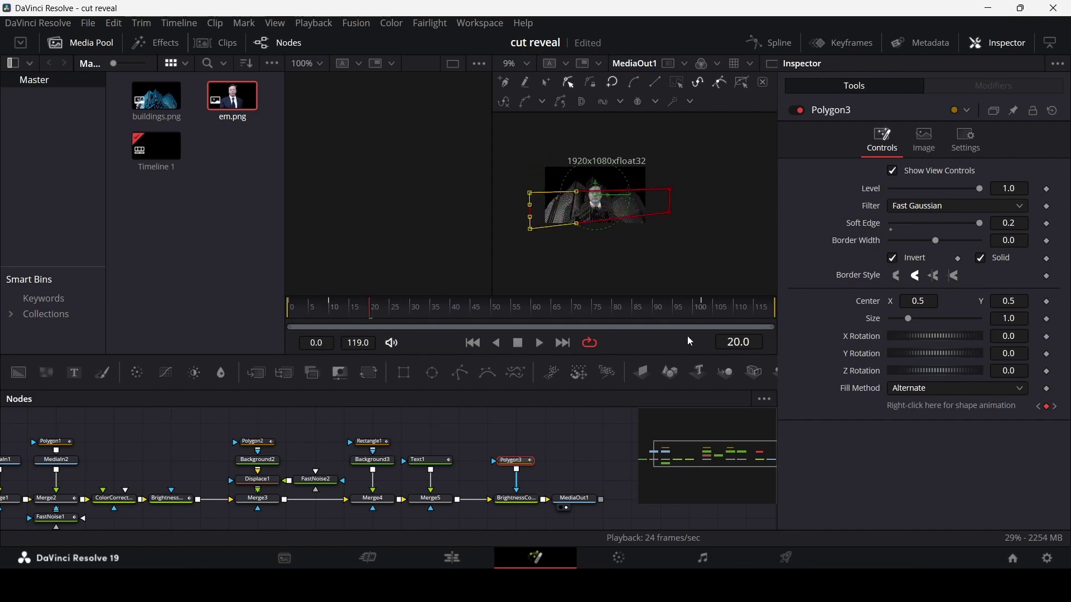
Continue the Polygon3 animation by raising the mask's left edge at frame 50 and lowering it at frame 70.
left_click(701, 309)
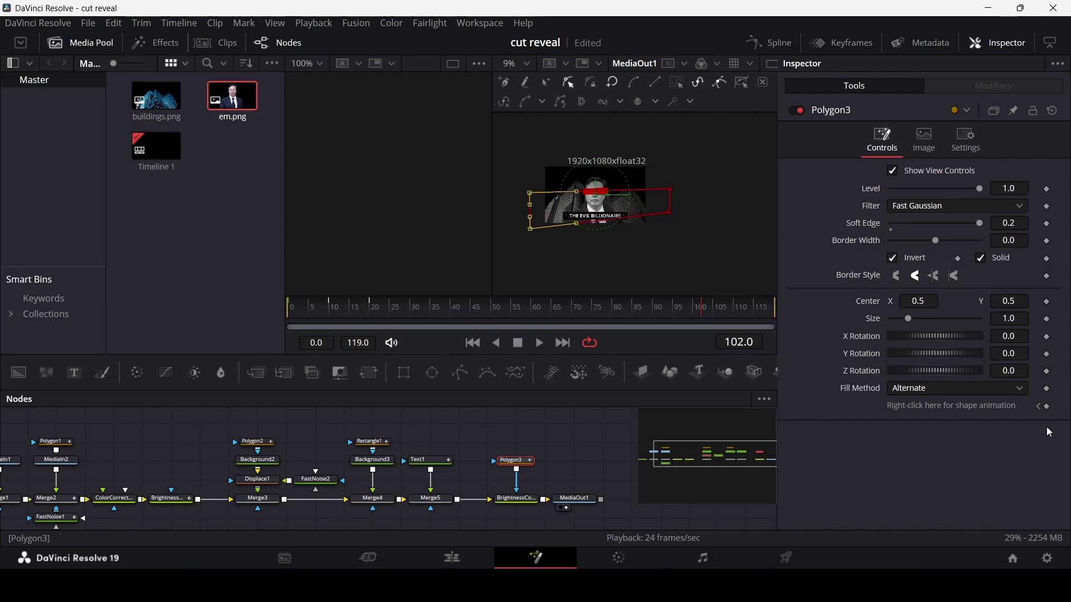
left_click_drag(358, 305, 464, 326)
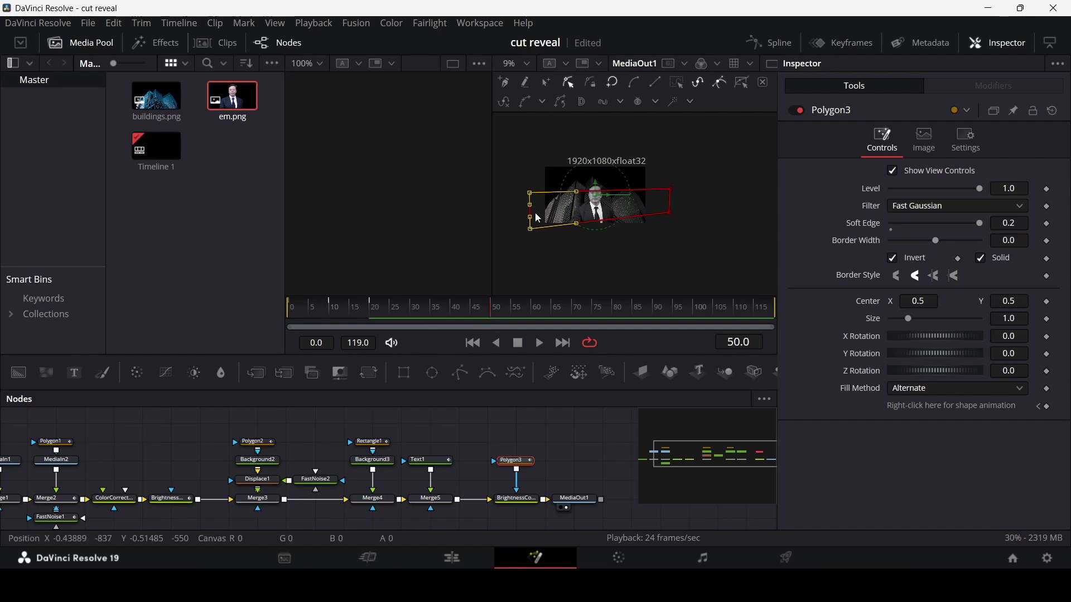
left_click_drag(533, 201, 534, 176)
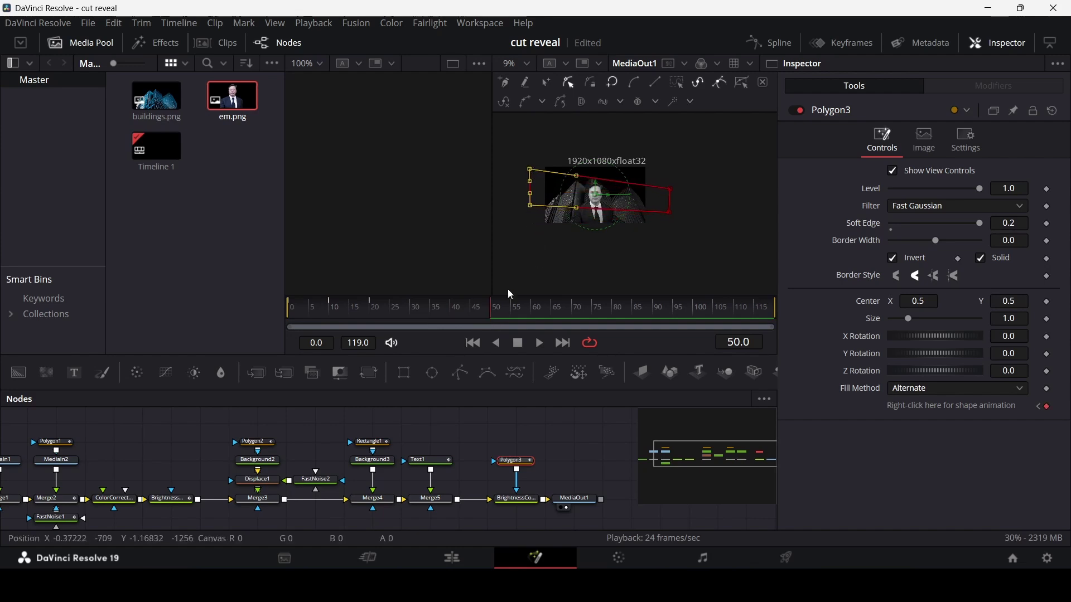
left_click_drag(520, 309, 574, 316)
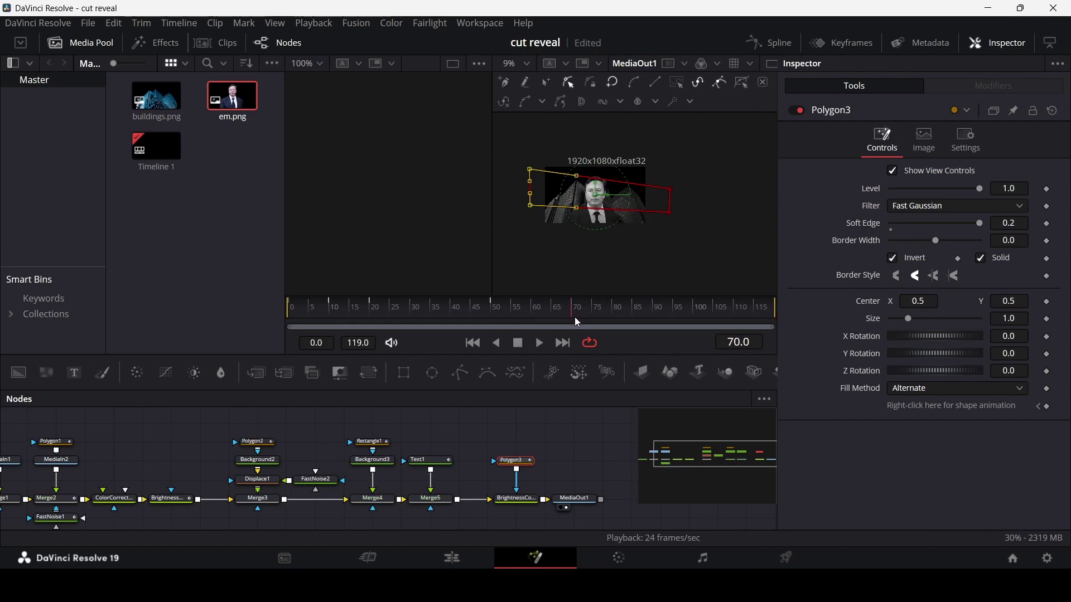
left_click_drag(533, 212, 533, 229)
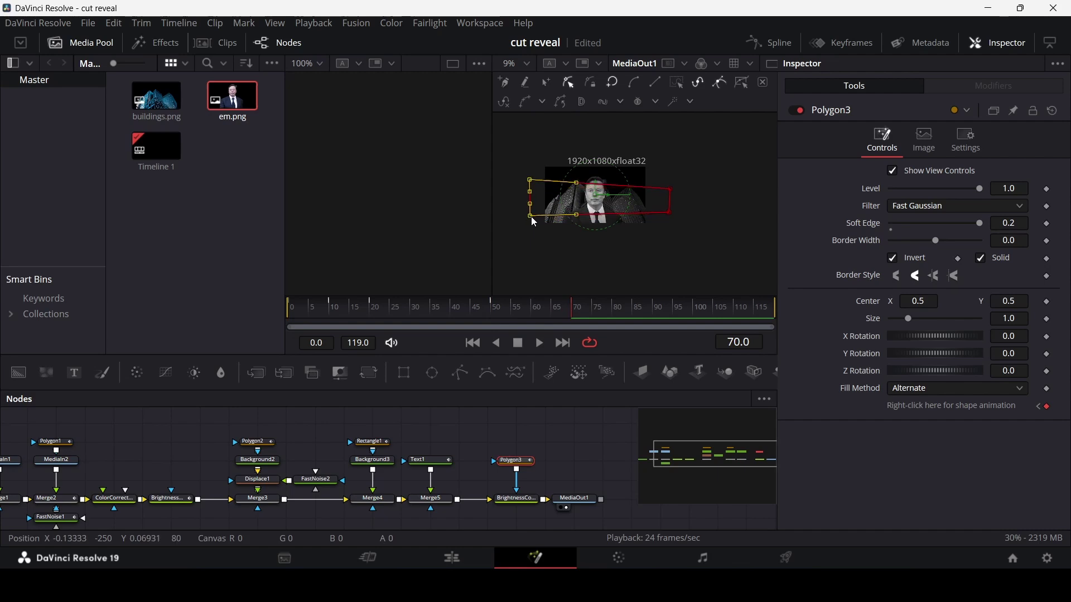
Lower Polygon3's left edge at frame 90 and raise it at frame 119.
left_click(639, 315)
left_click(652, 314)
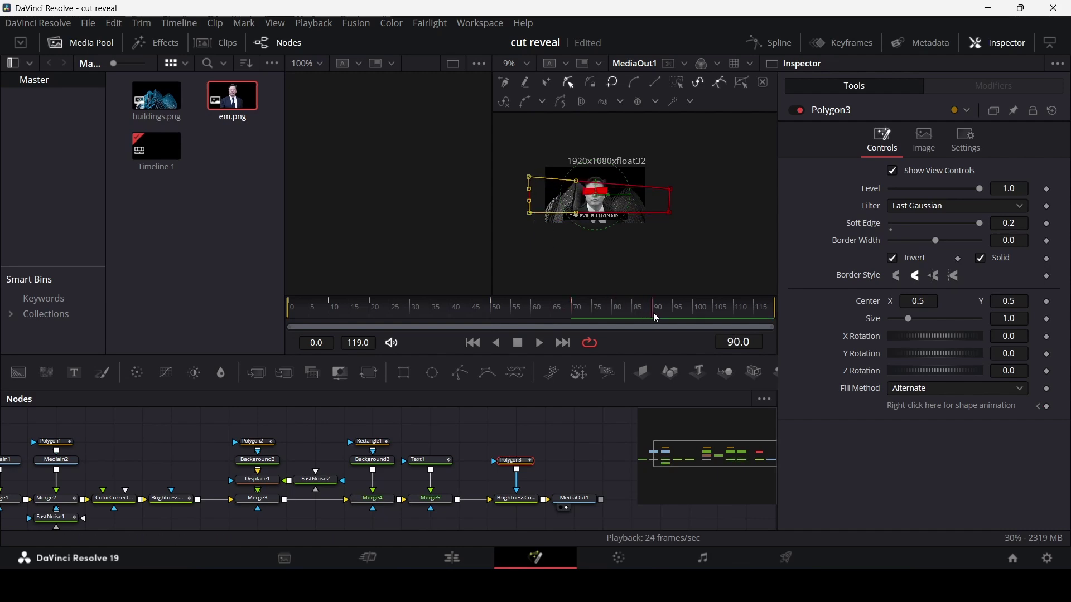
left_click_drag(530, 217, 530, 230)
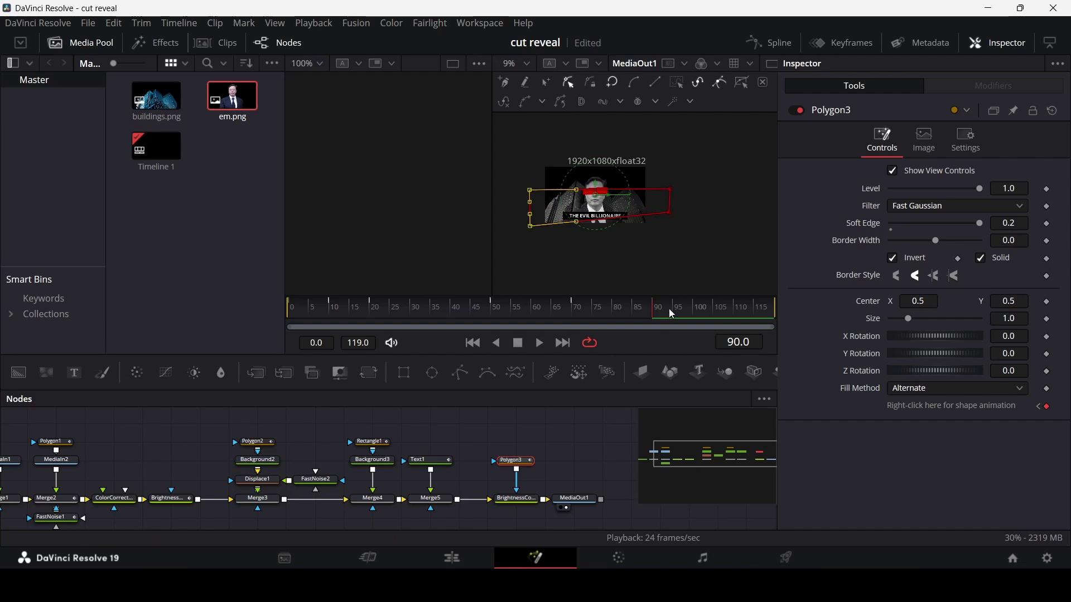
left_click_drag(670, 309, 771, 316)
left_click_drag(531, 197, 529, 188)
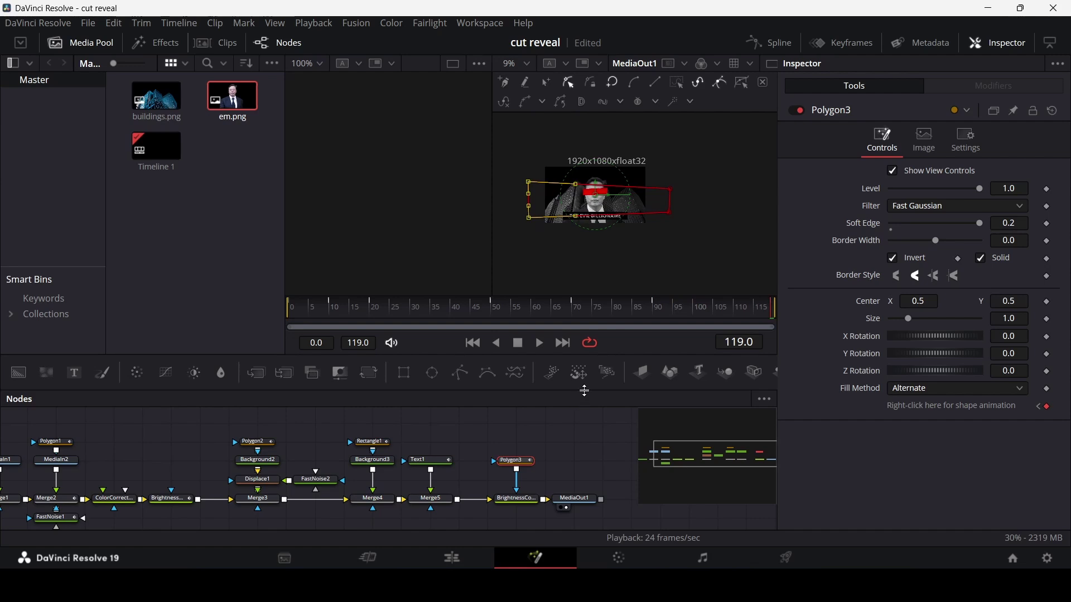
Widen Polygon3's left end at frame 119 by moving its lower-left corner down and its upper-left corner up.
left_click(524, 225)
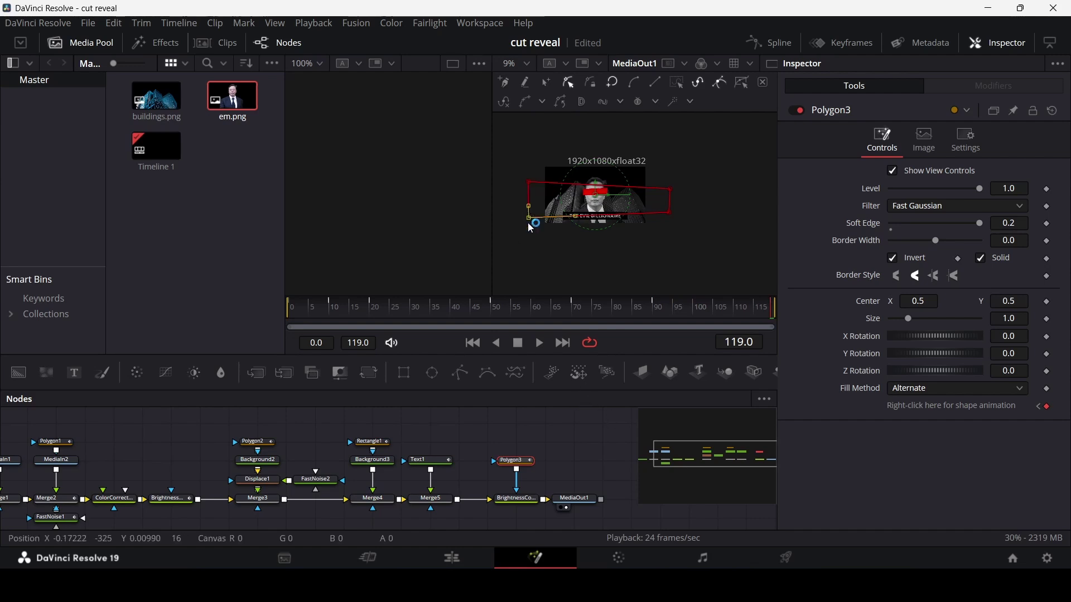
left_click_drag(529, 219, 528, 236)
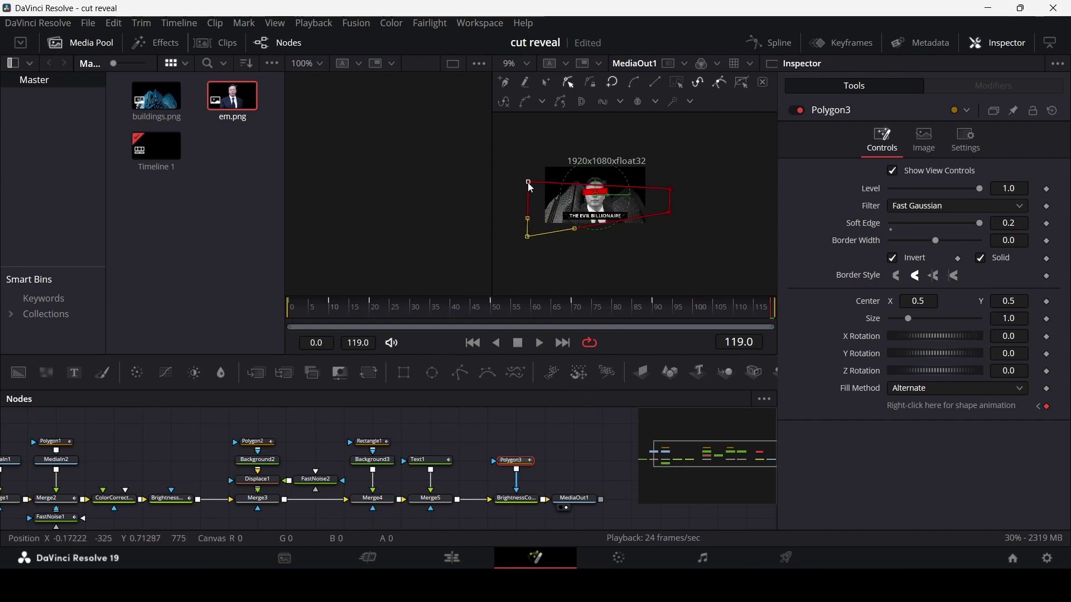
left_click_drag(531, 189, 531, 155)
right_click(531, 155)
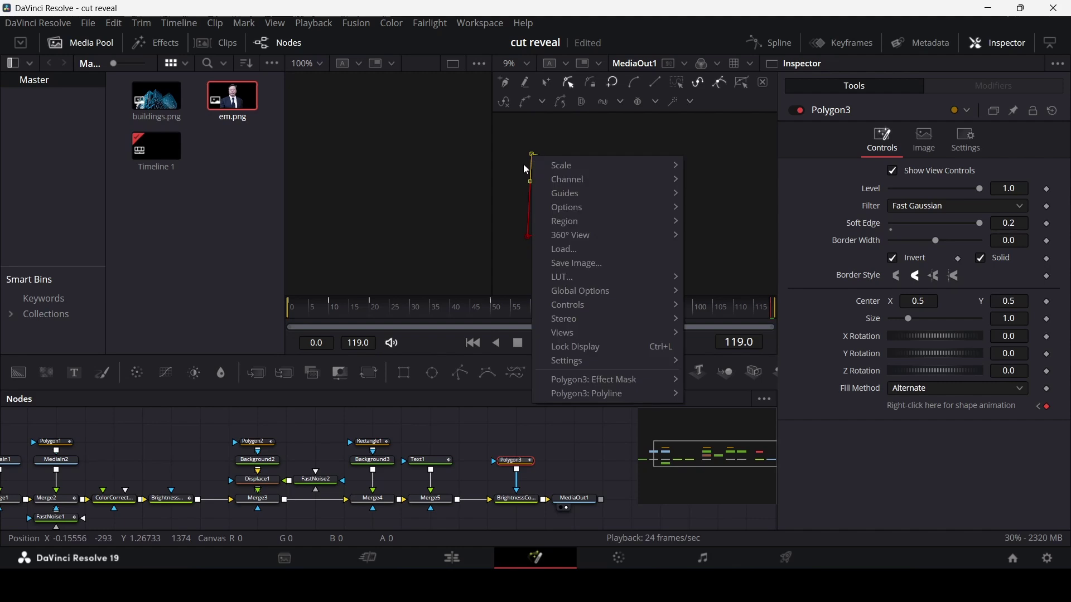
left_click(534, 193)
Return to the Edit page and play the second Fusion Composition from its start to review the effect.
left_click(594, 443)
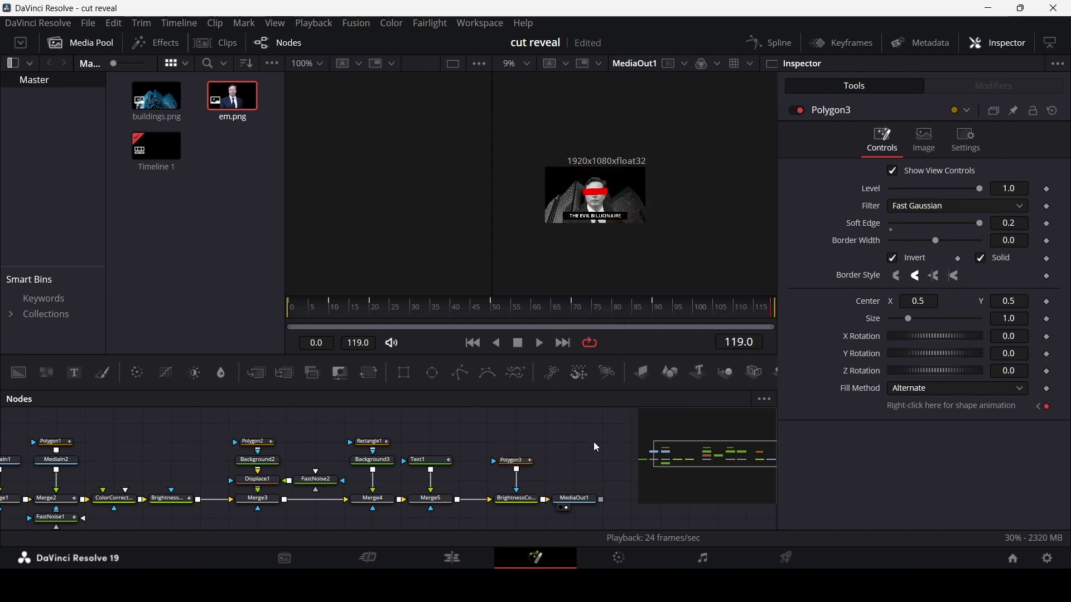
left_click(470, 559)
left_click(676, 385)
left_click(734, 413)
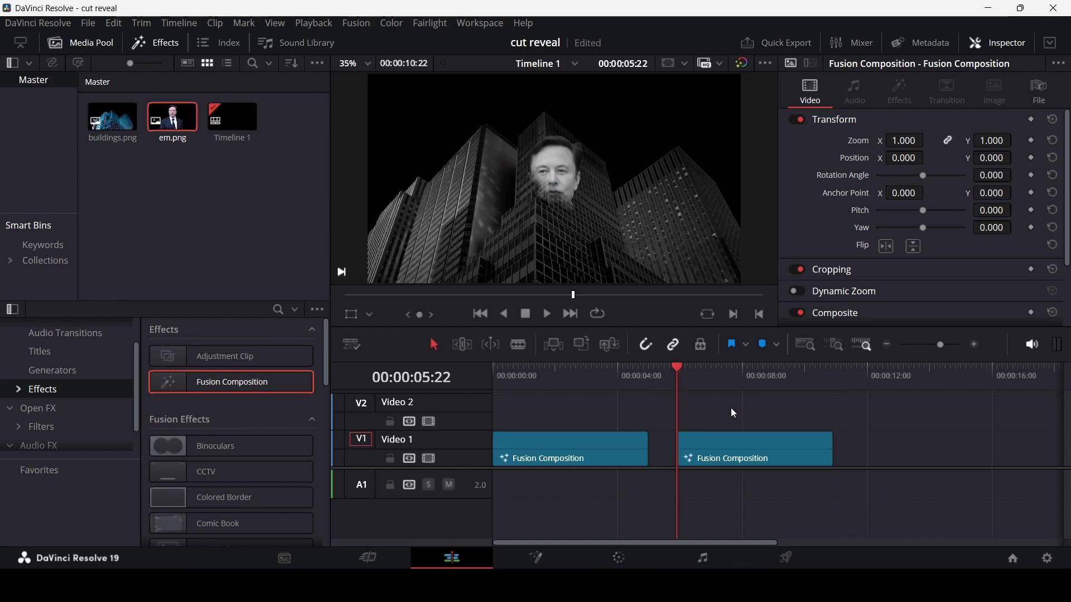
key("space")
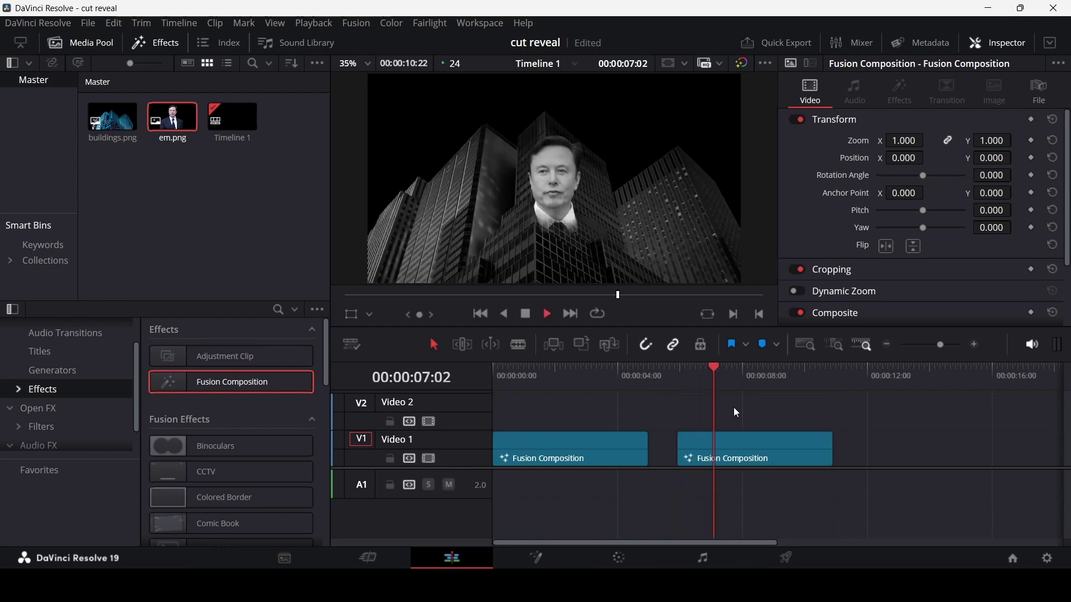